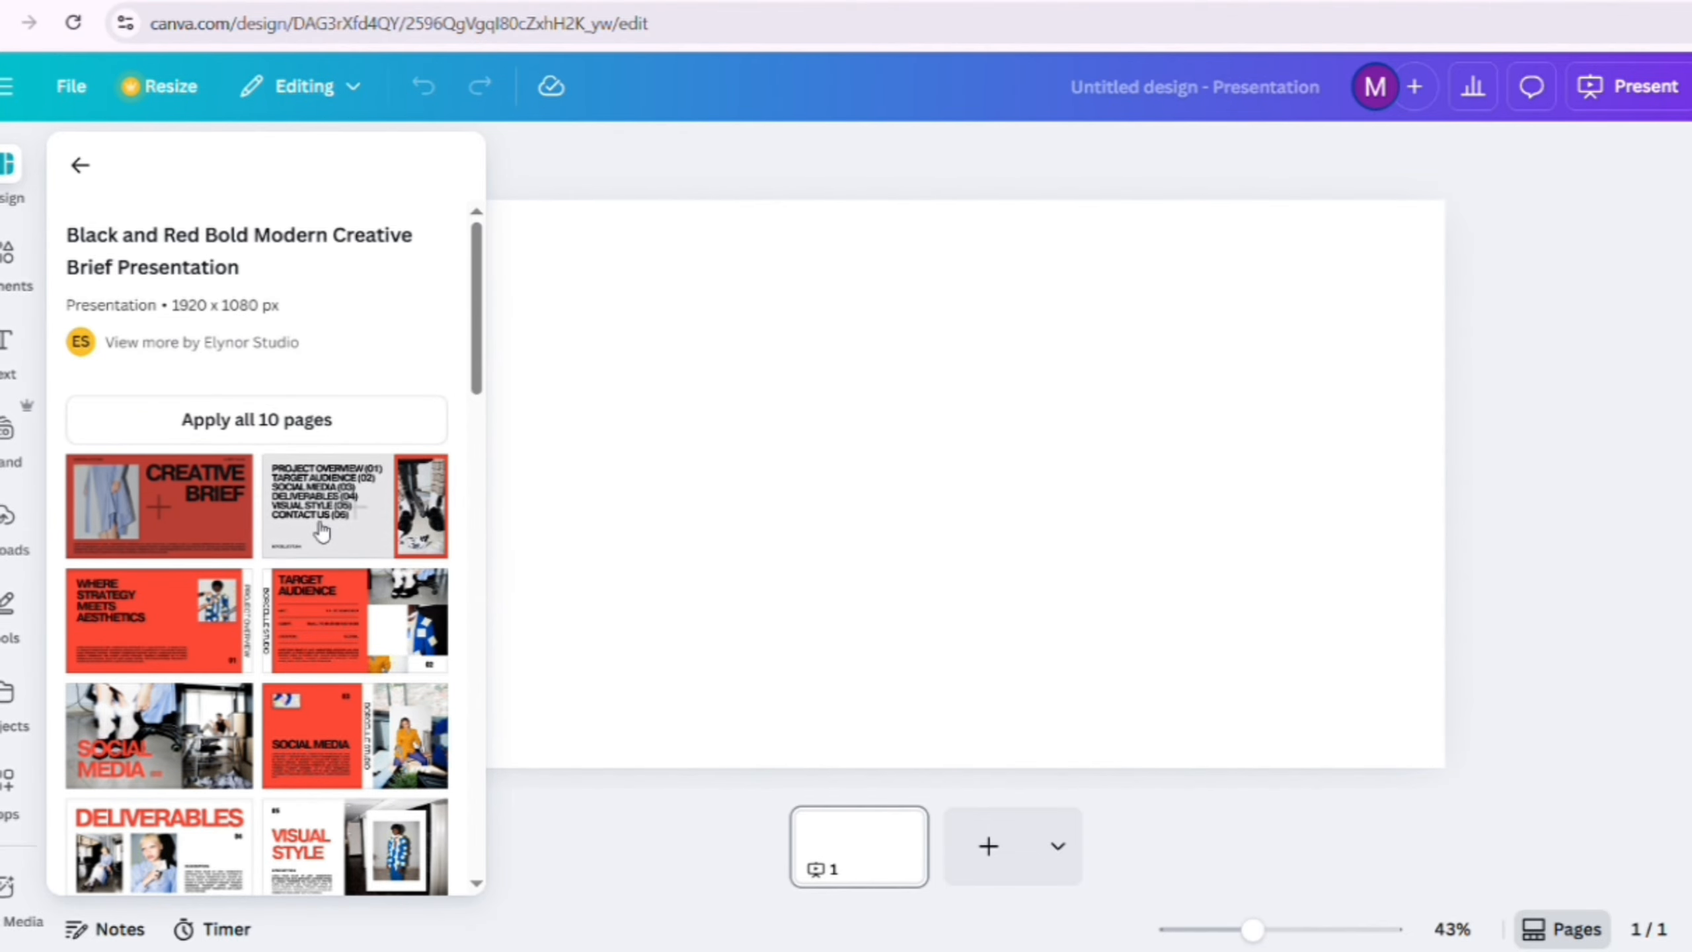
# Step: Apply the Target Audience page of the Creative Brief template and delete the text and divider lines from its red block
pyautogui.click(341, 535)
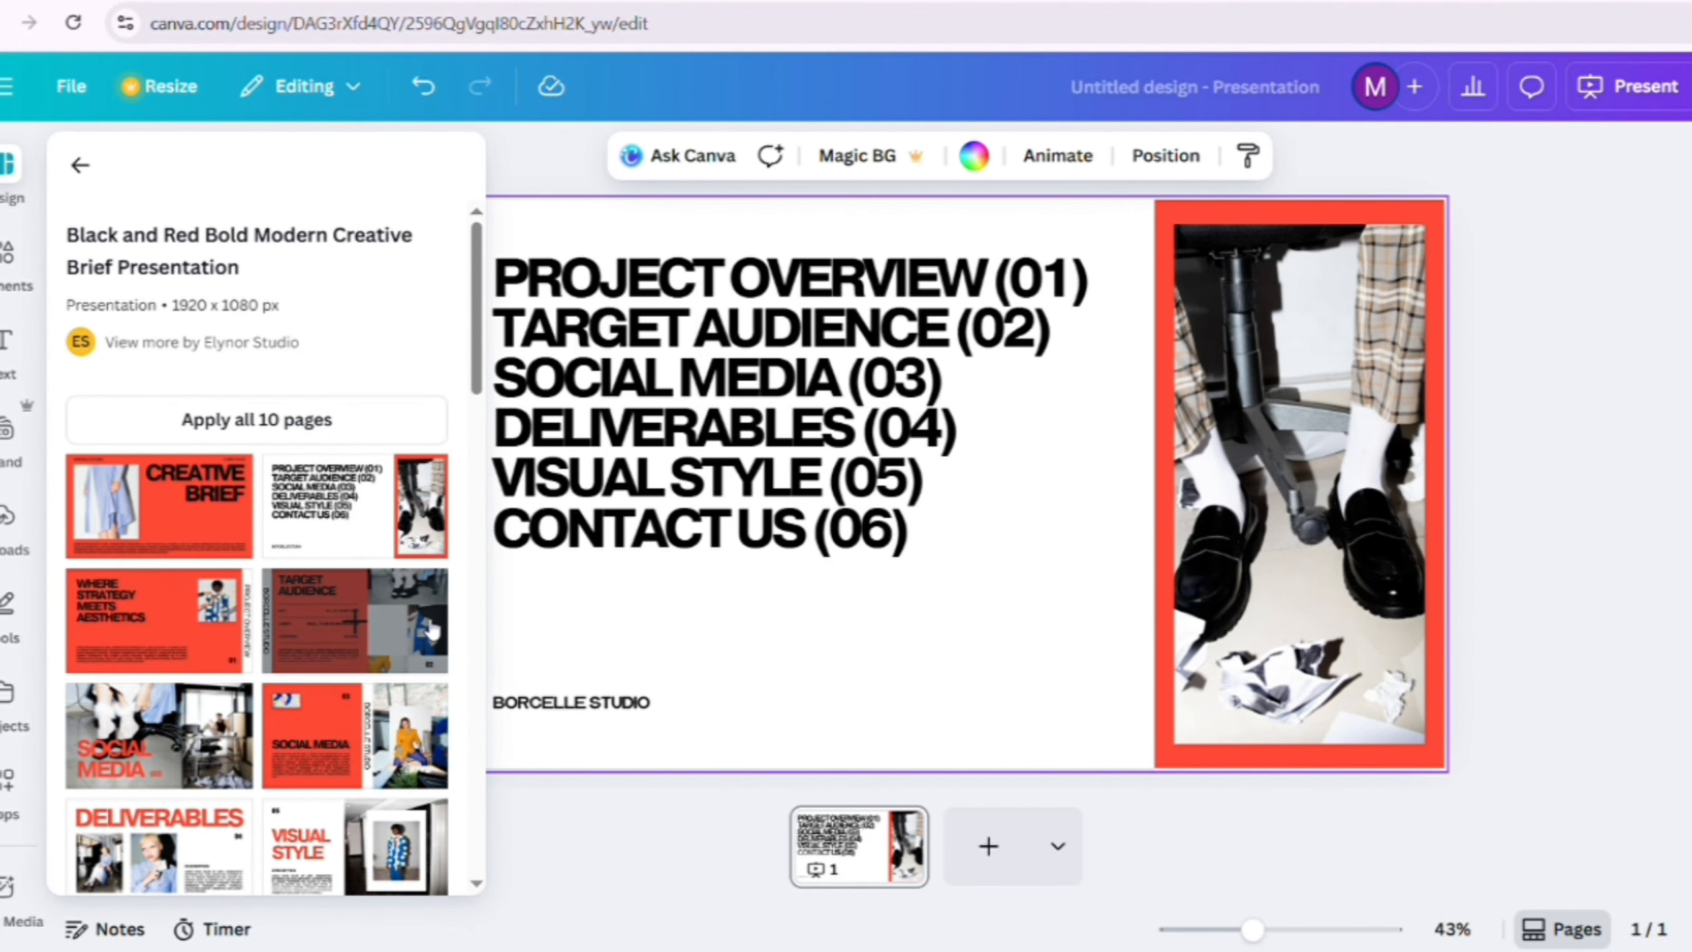
pyautogui.click(400, 643)
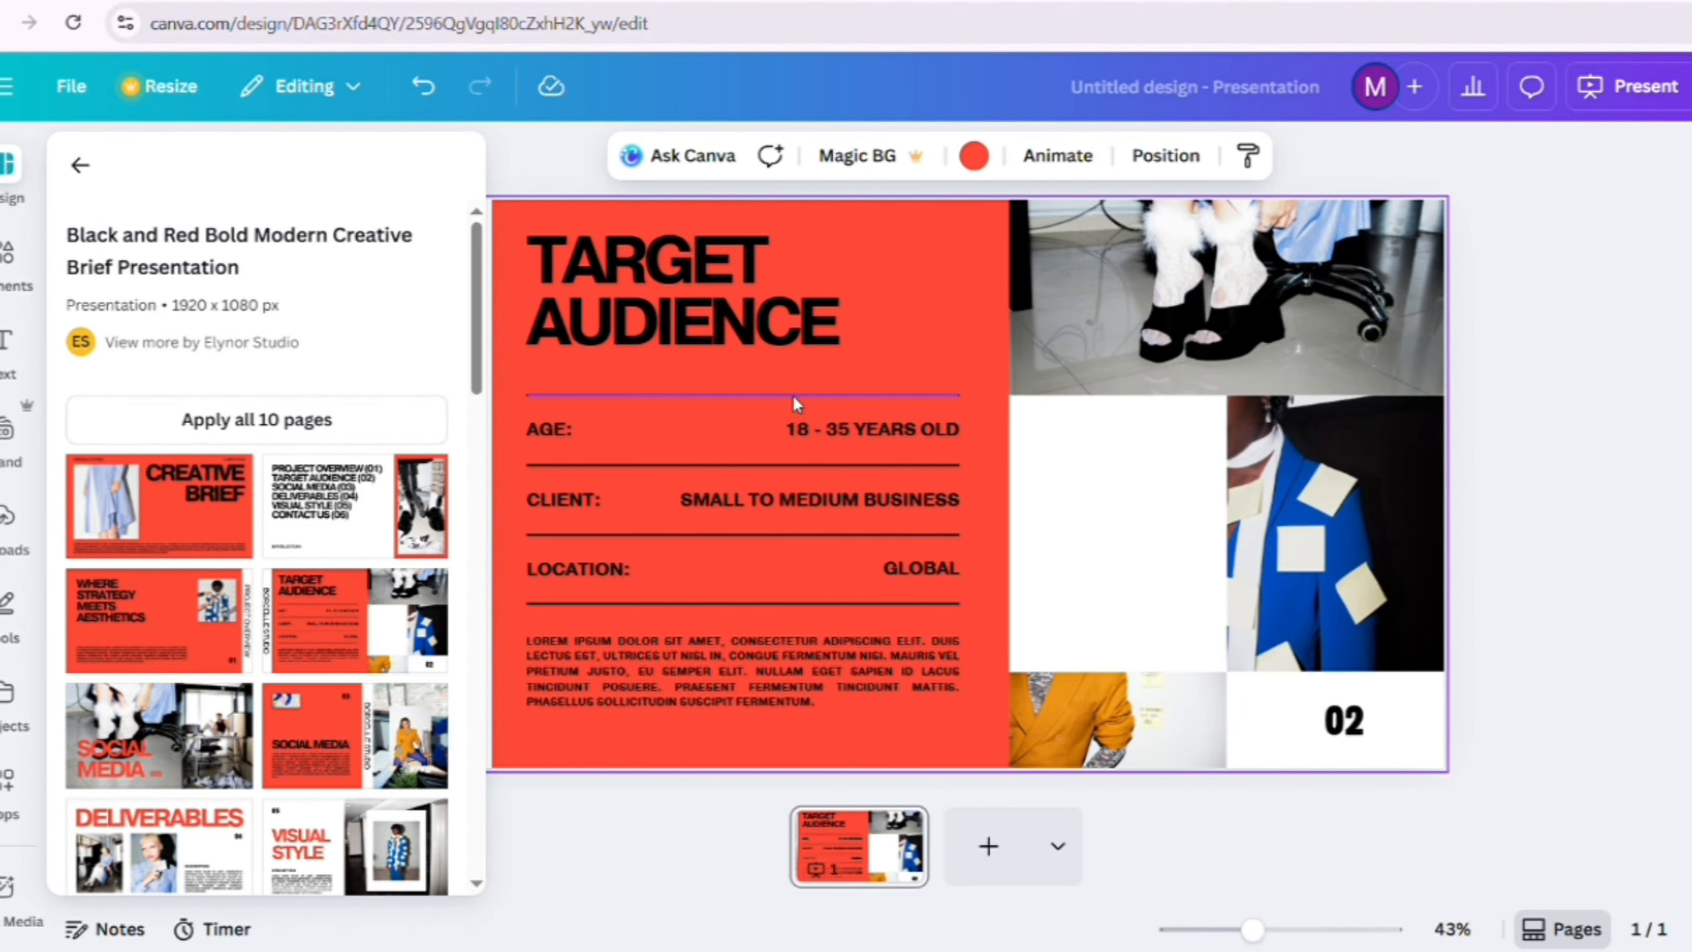
pyautogui.click(949, 285)
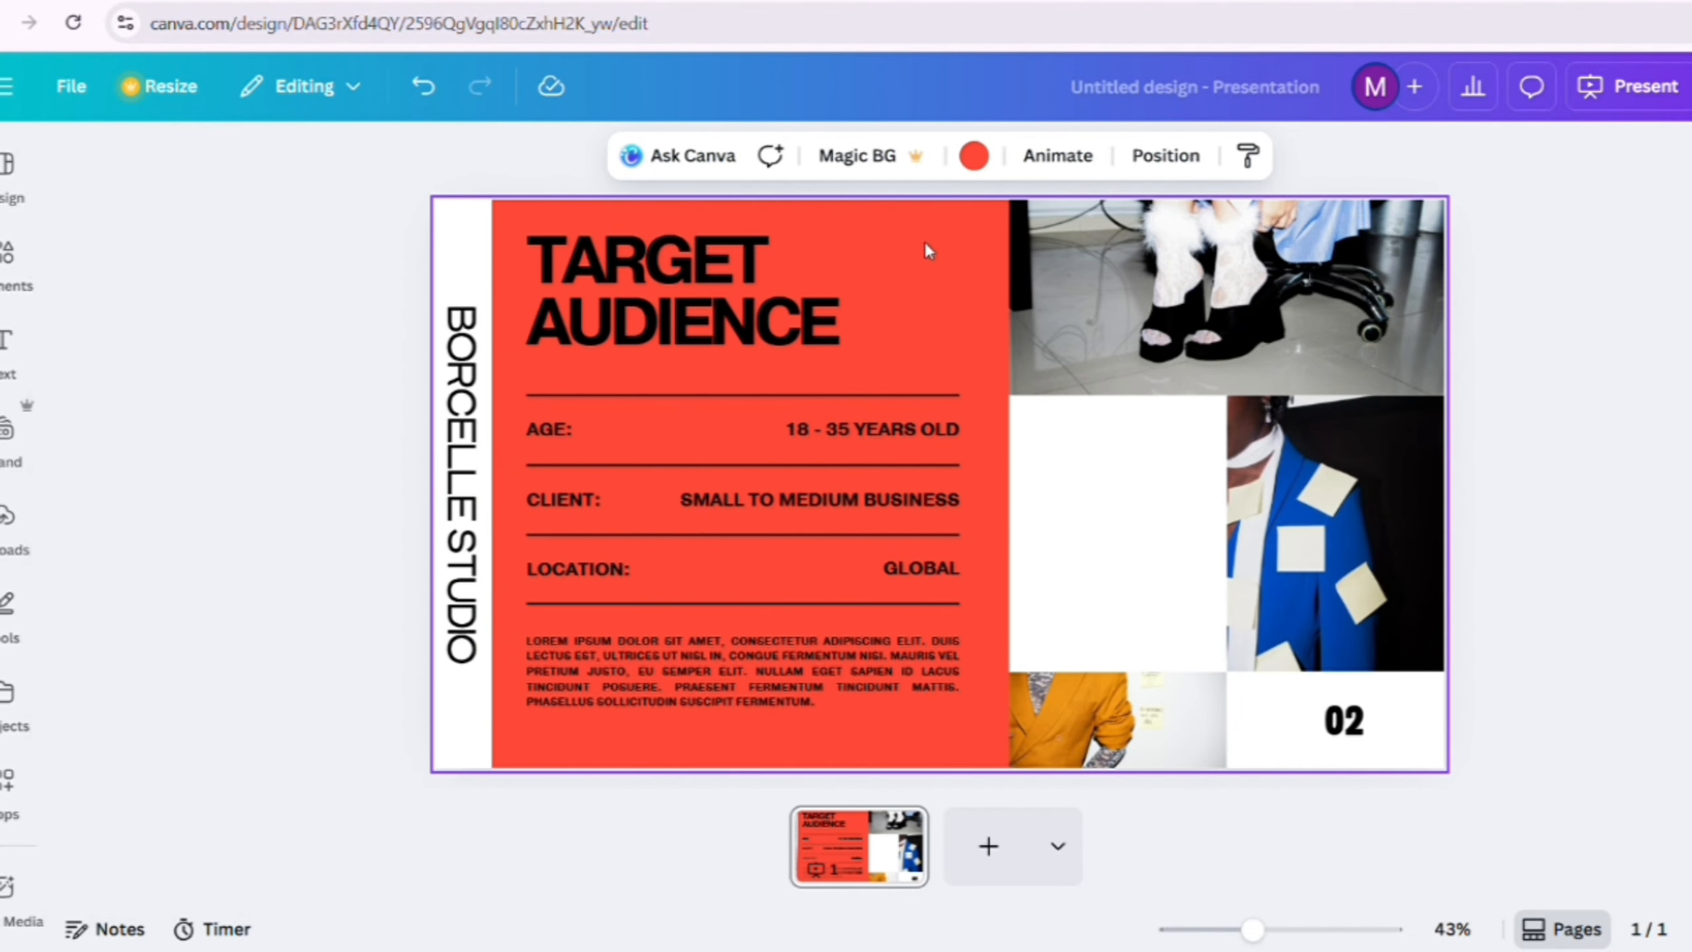
pyautogui.moveTo(872, 237); pyautogui.dragTo(544, 735)
pyautogui.press('Delete')
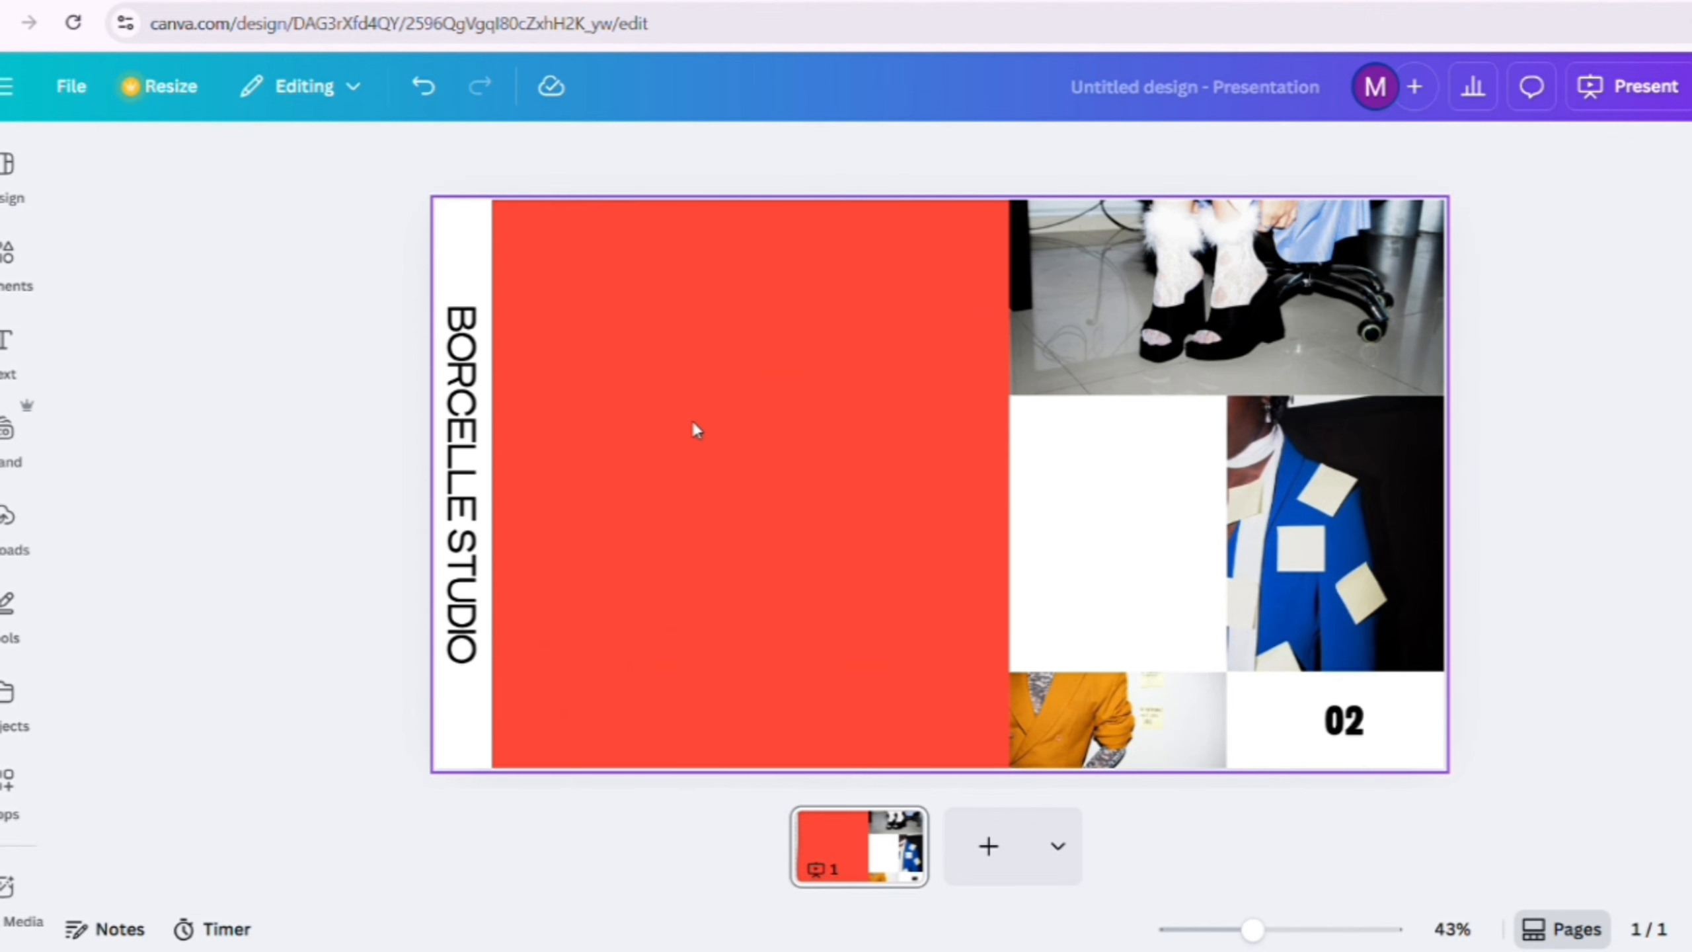
# Step: Insert the "What can we improve?" feedback form and move it onto the red block of the slide
pyautogui.click(7, 256)
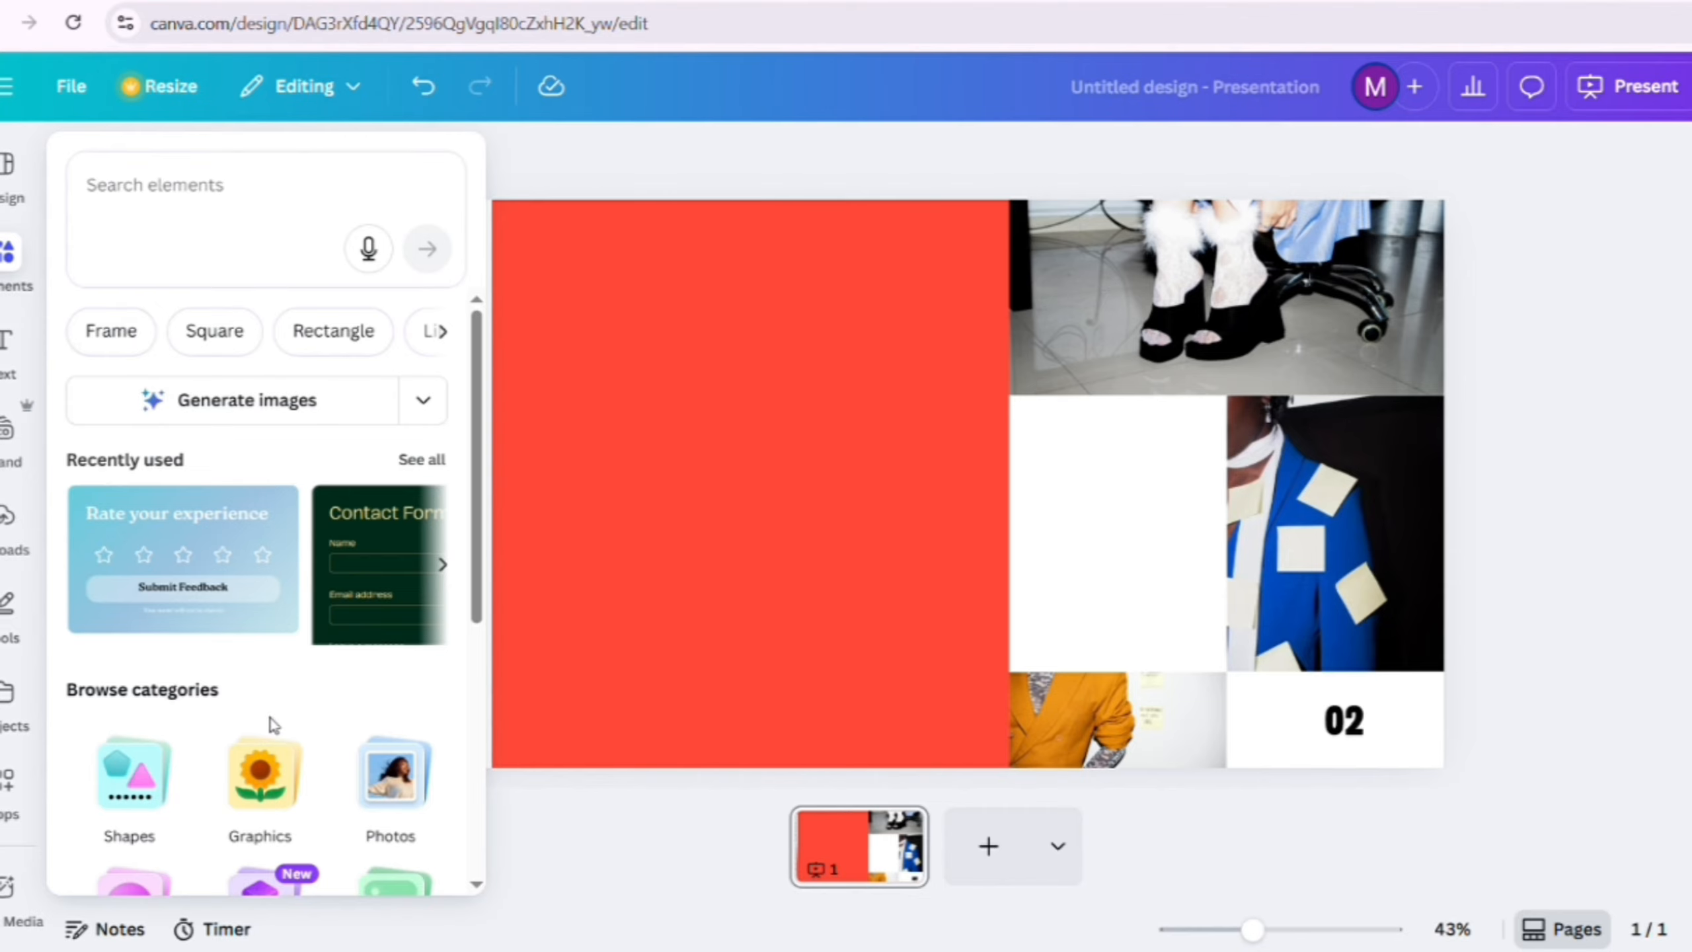
pyautogui.scroll(-5, 326, 635)
pyautogui.click(403, 553)
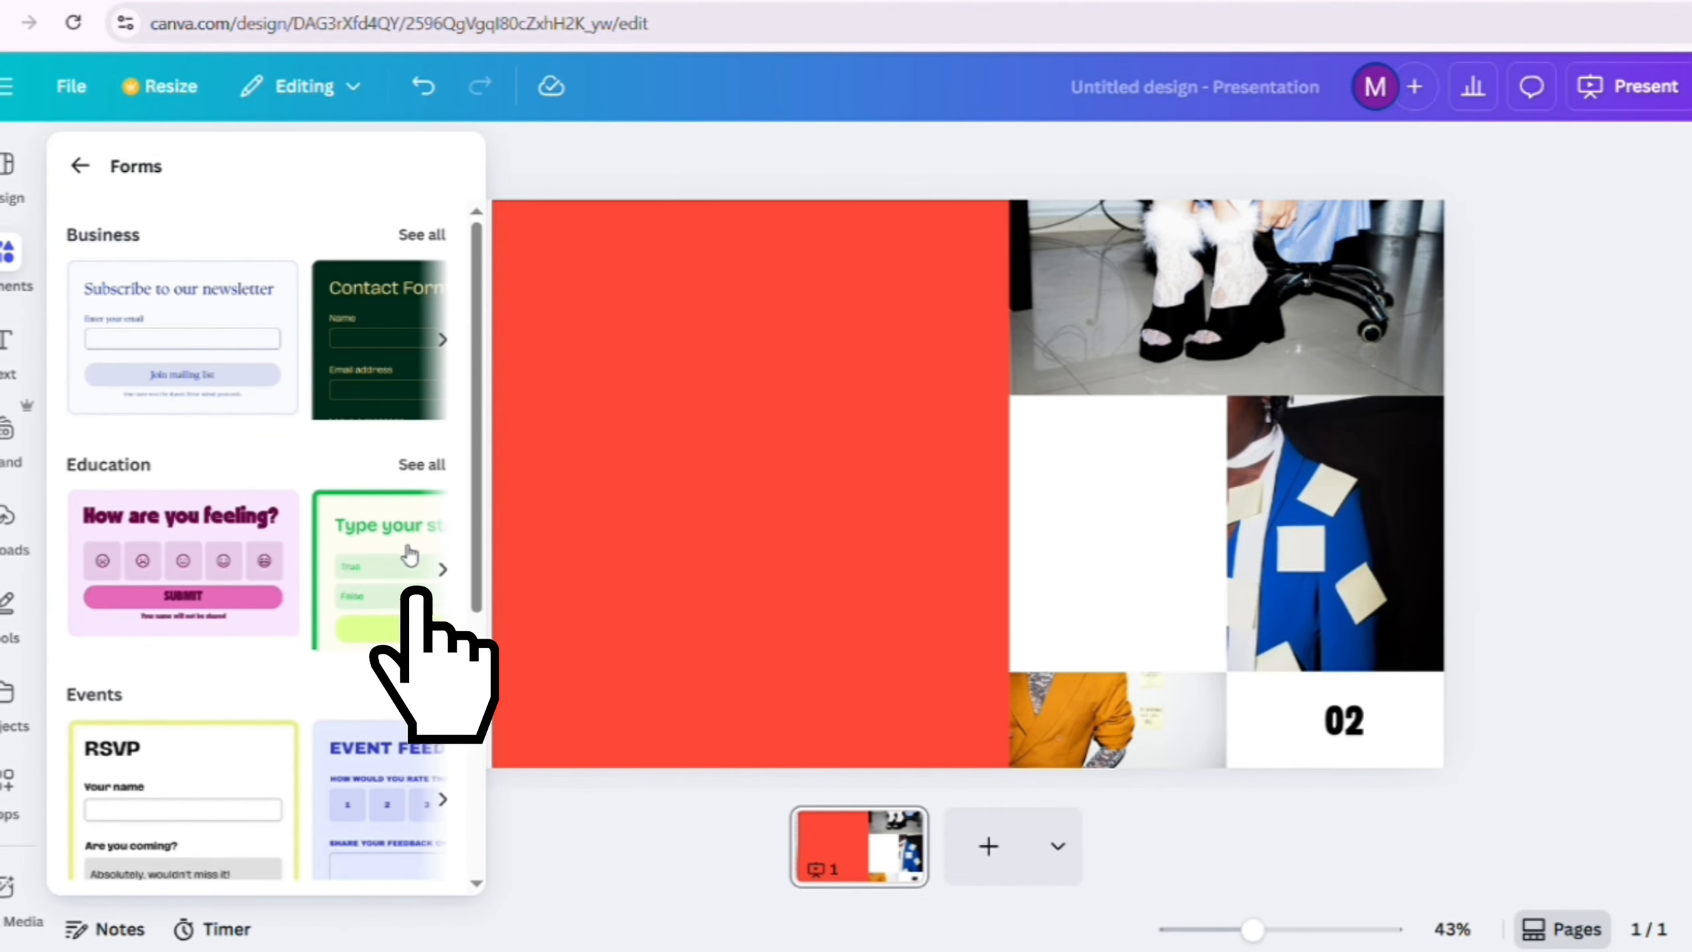
pyautogui.scroll(-5, 320, 575)
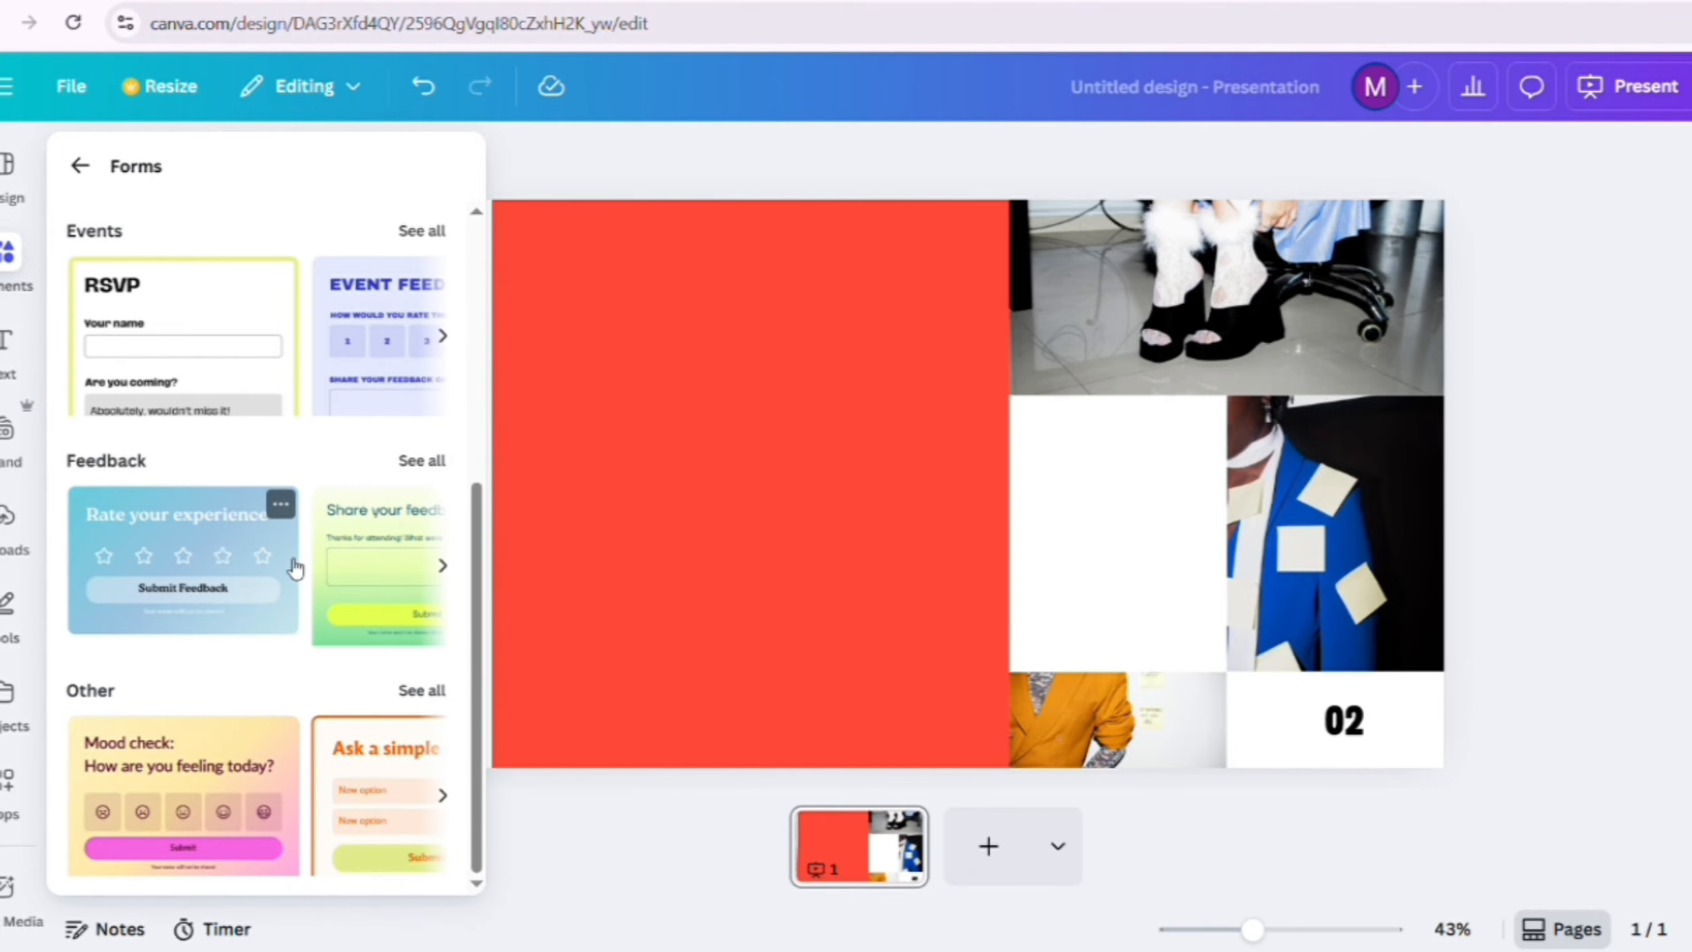
pyautogui.click(444, 567)
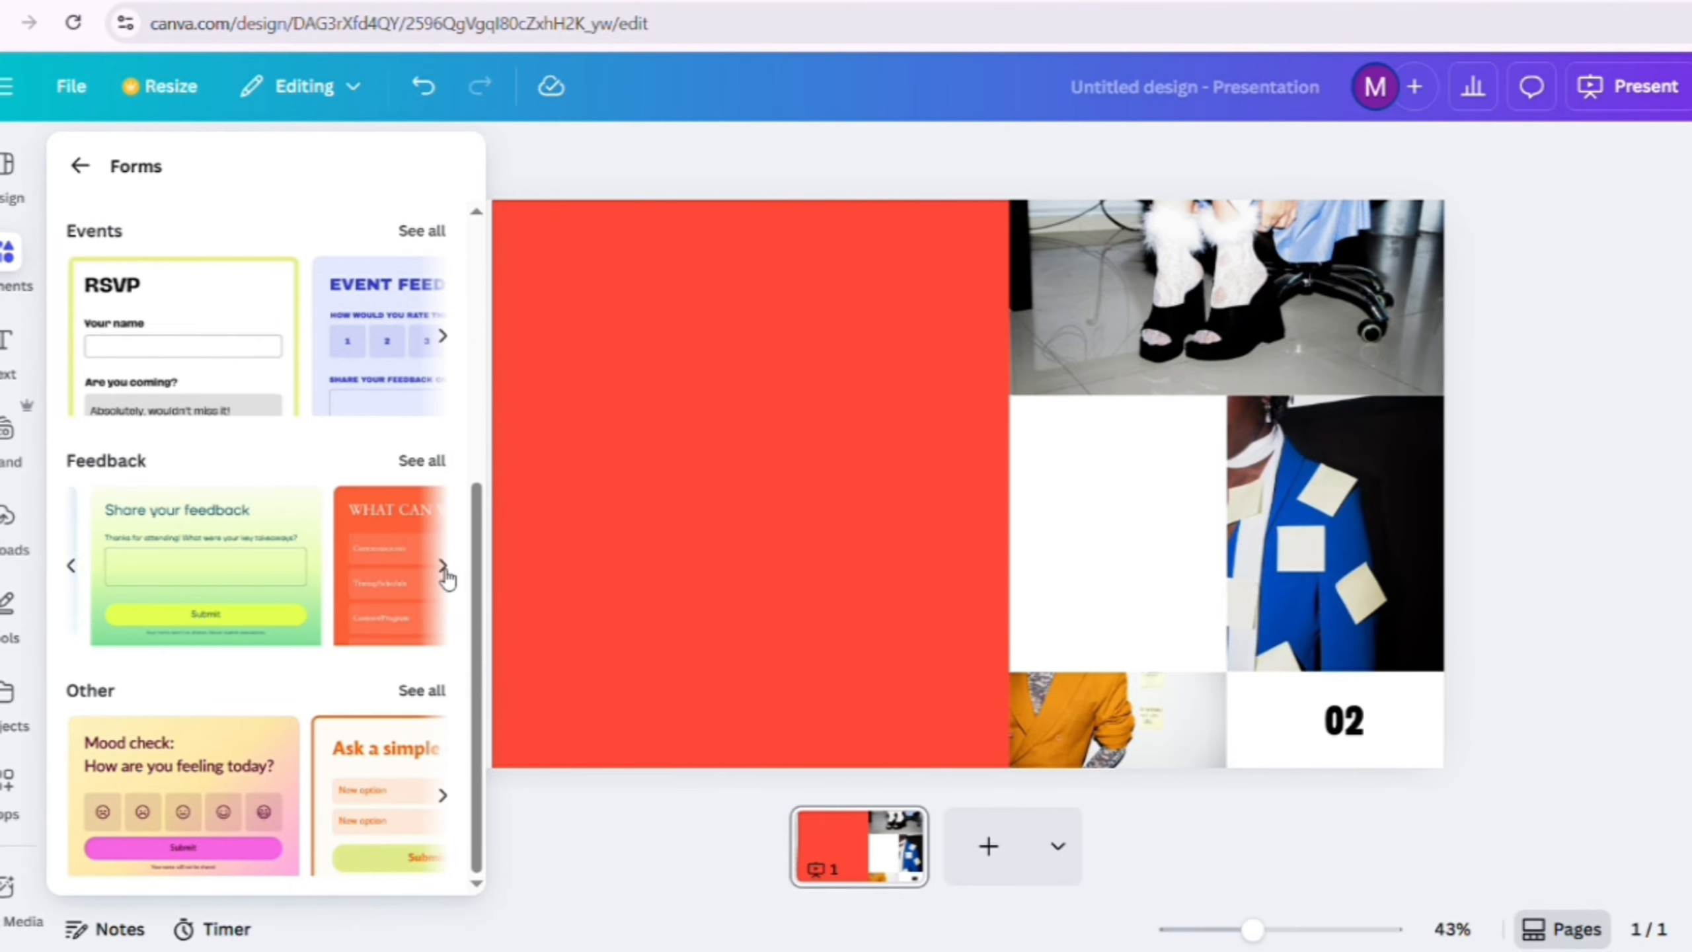
pyautogui.click(366, 581)
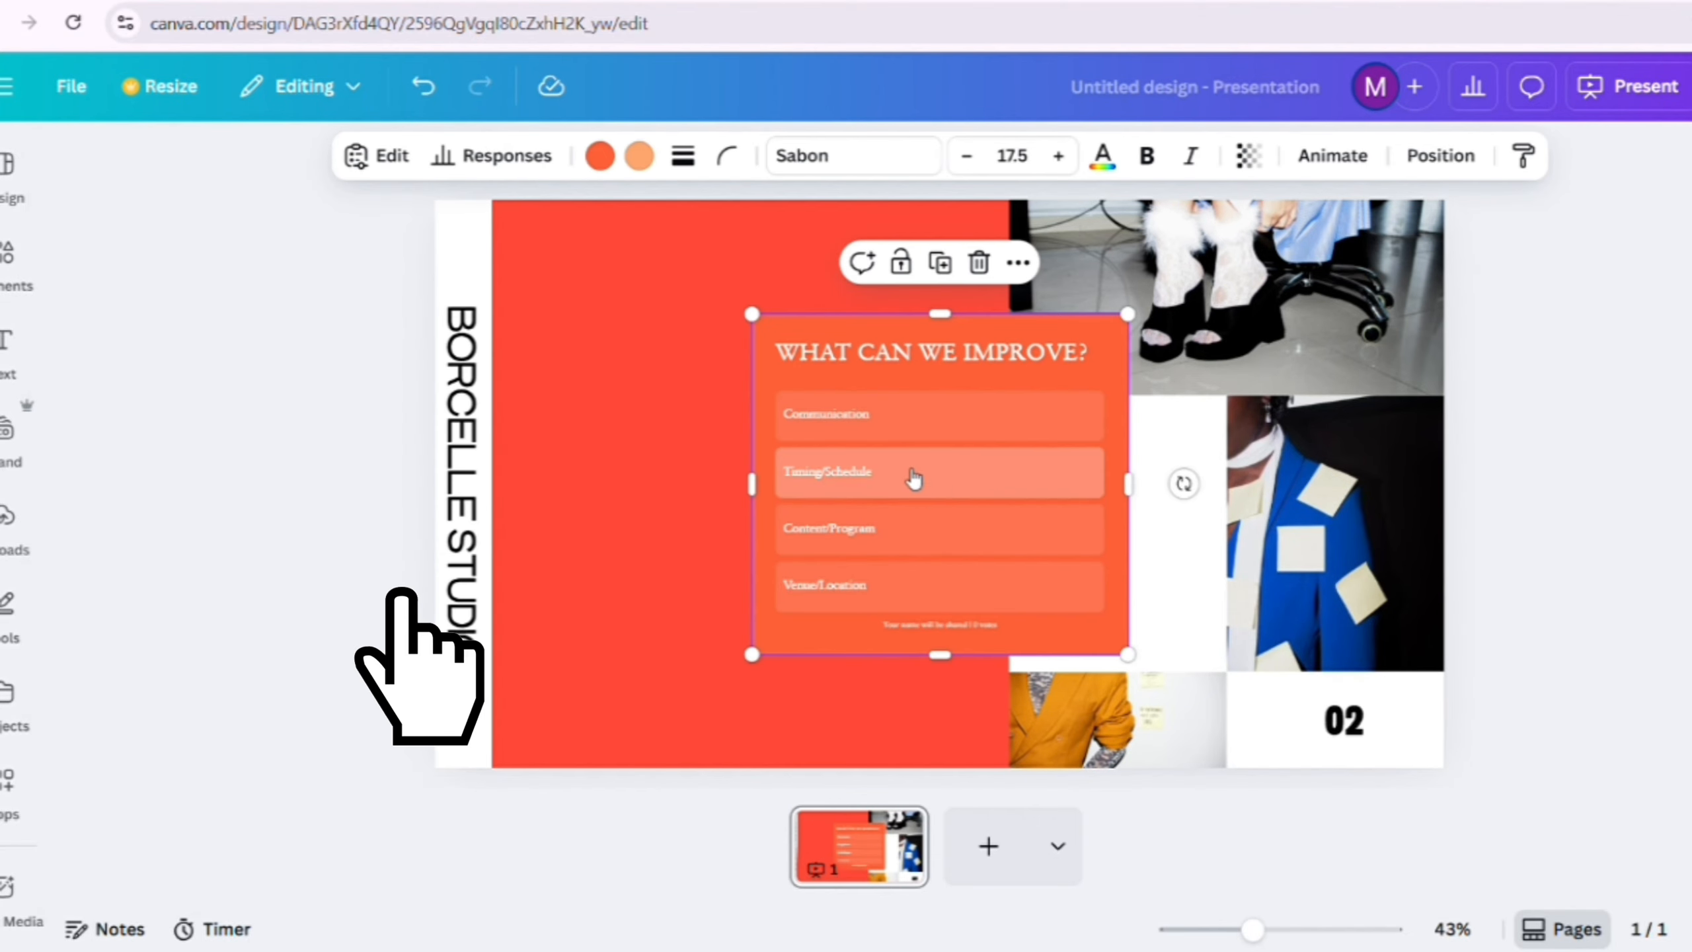
pyautogui.moveTo(1099, 350); pyautogui.dragTo(867, 307)
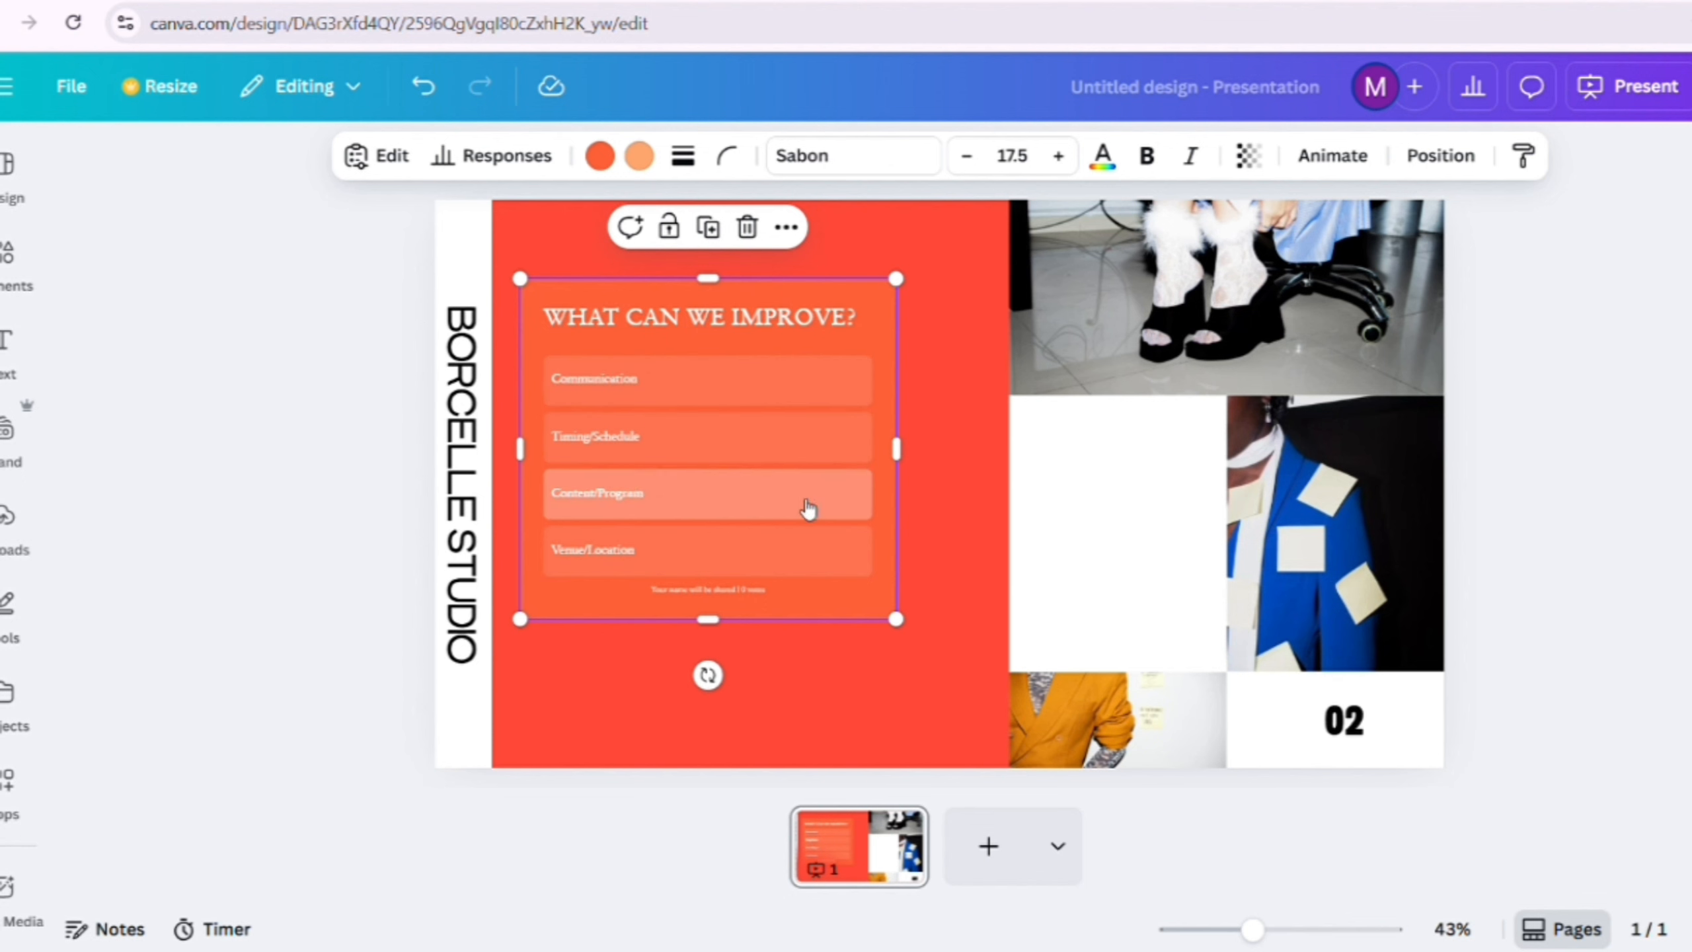
# Step: Add a checkbox question to the form and give it a third option
pyautogui.click(378, 155)
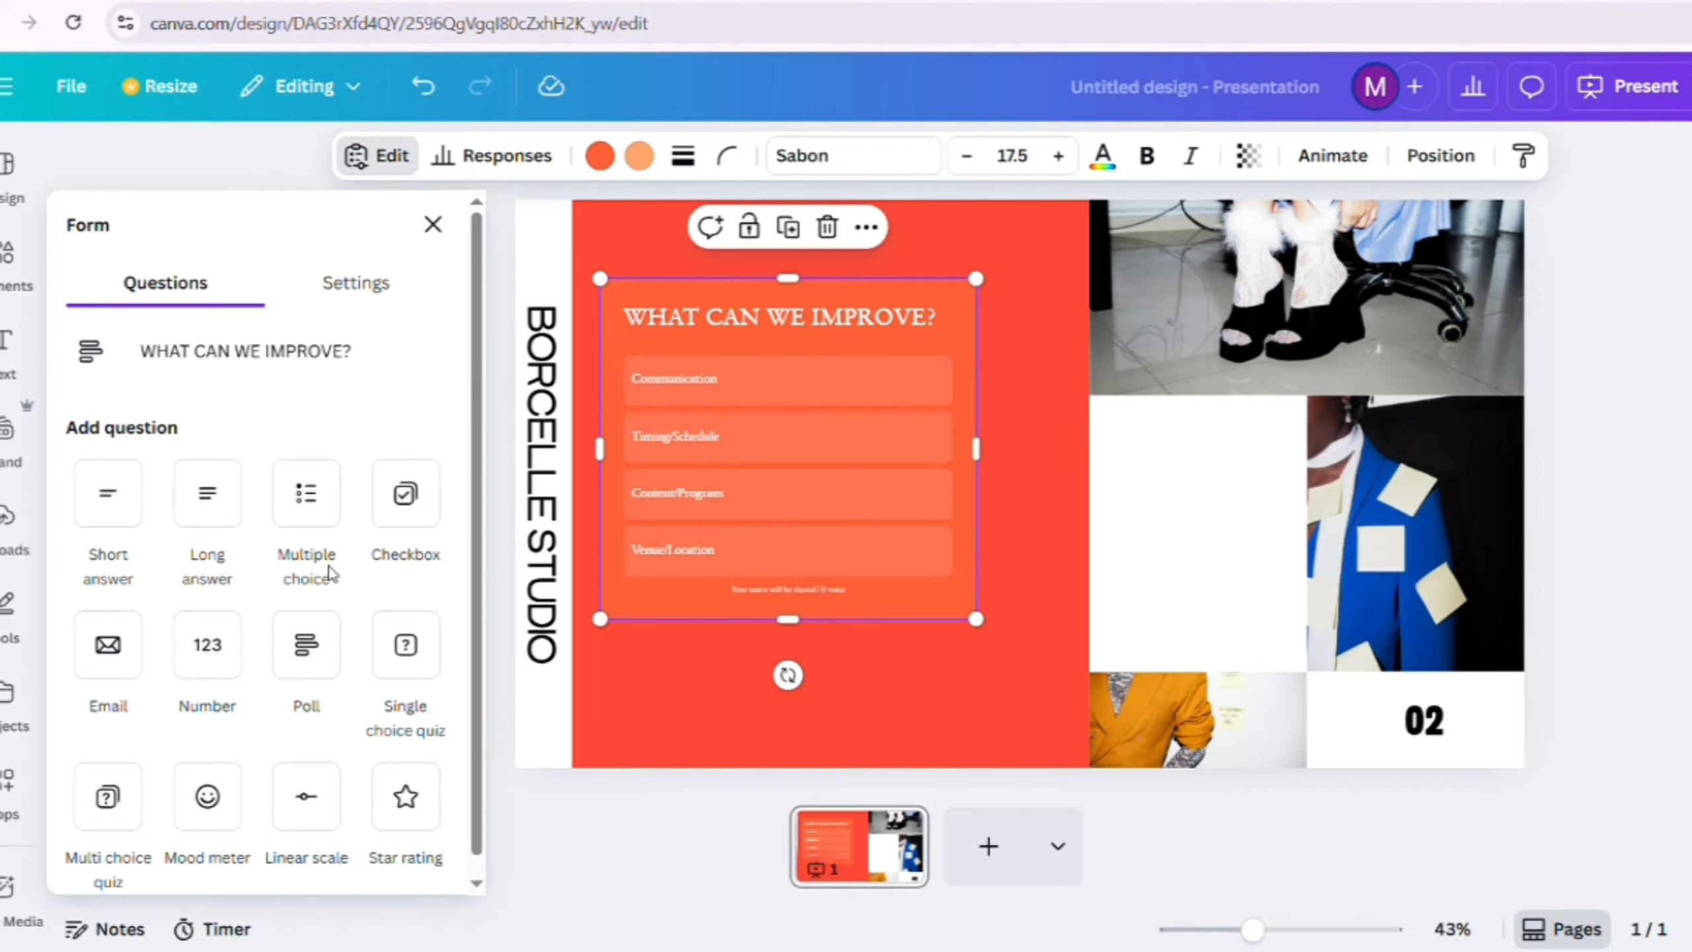
pyautogui.click(408, 499)
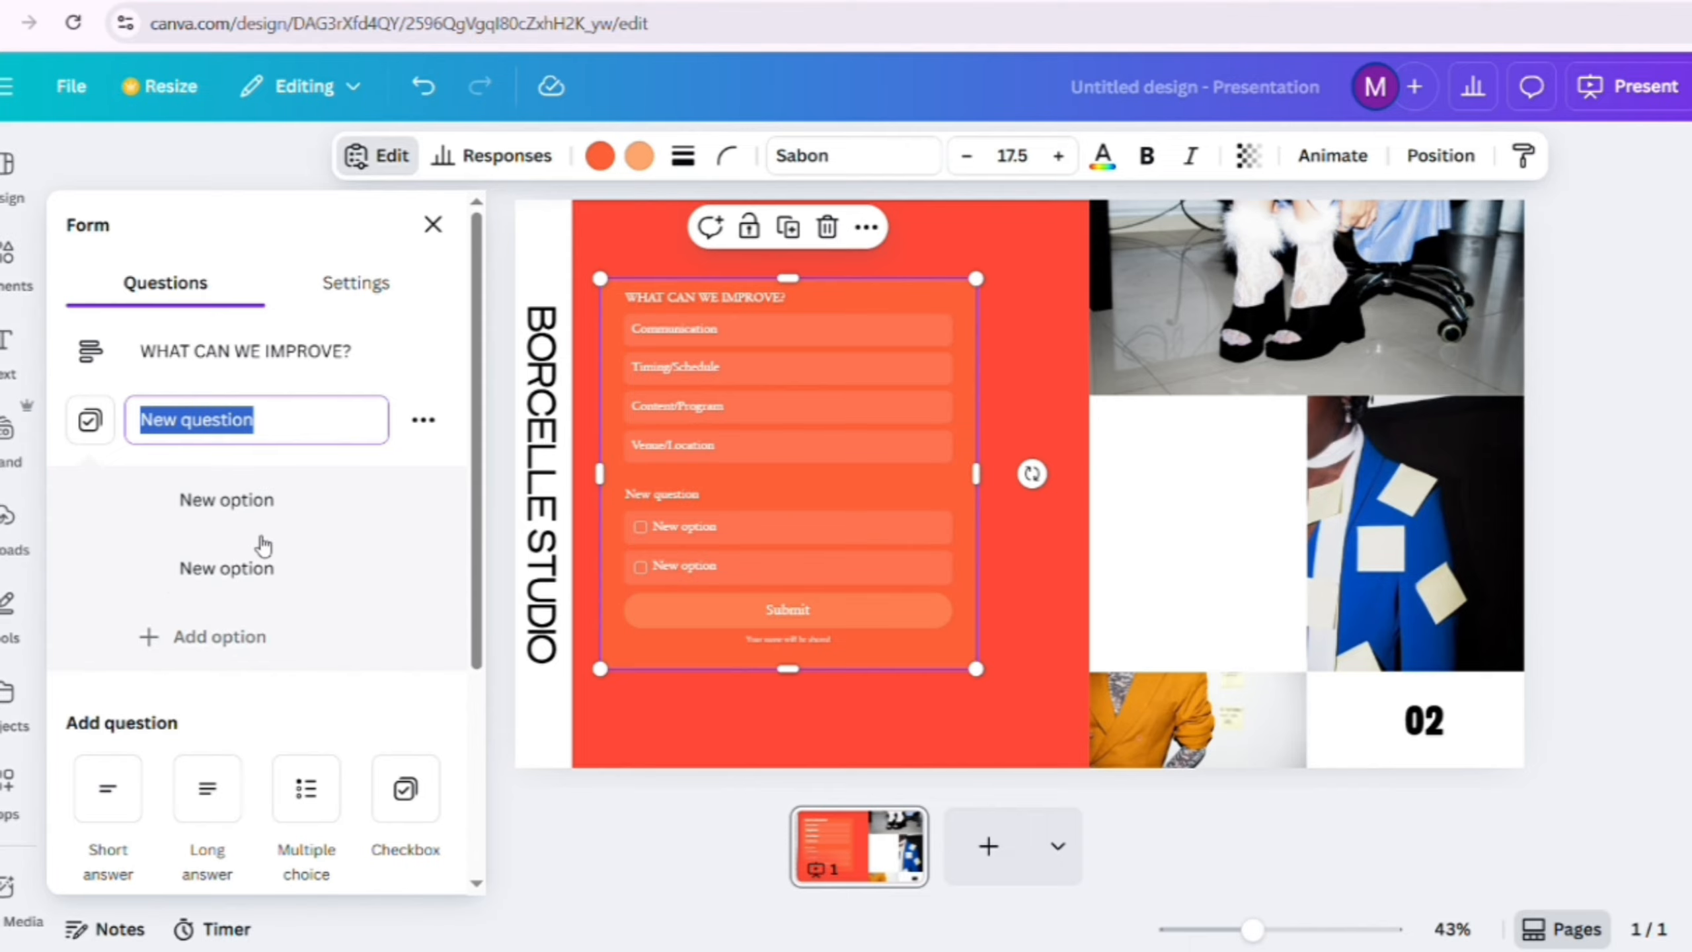
pyautogui.moveTo(267, 590)
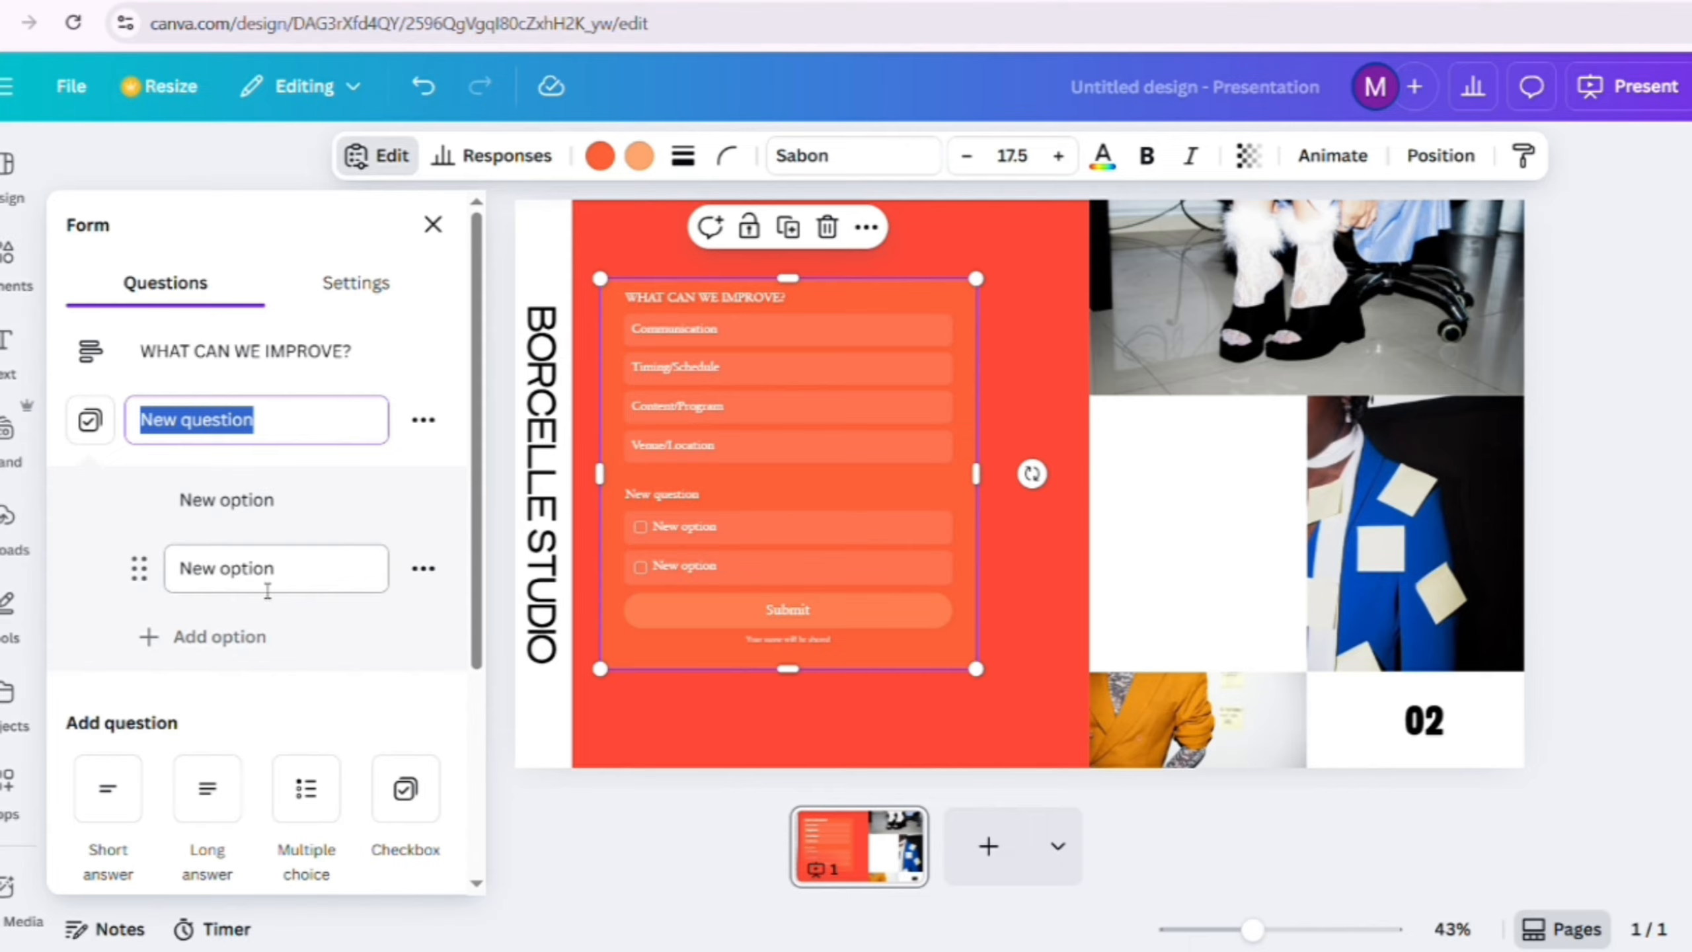
pyautogui.click(155, 640)
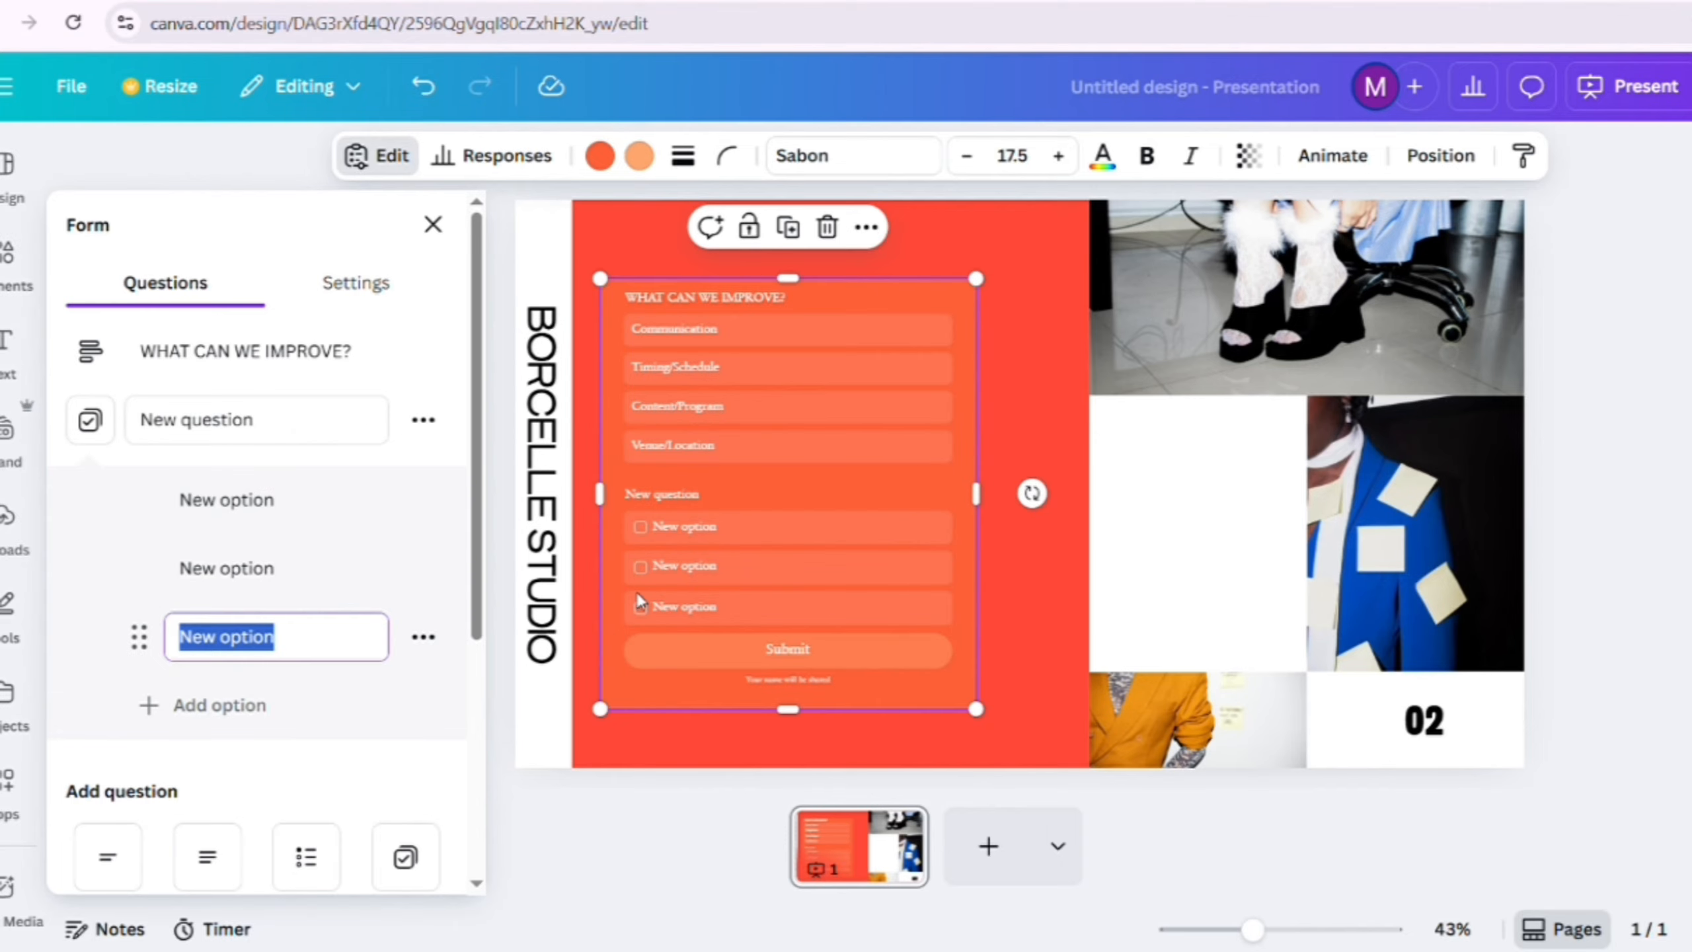
pyautogui.scroll(-5, 416, 718)
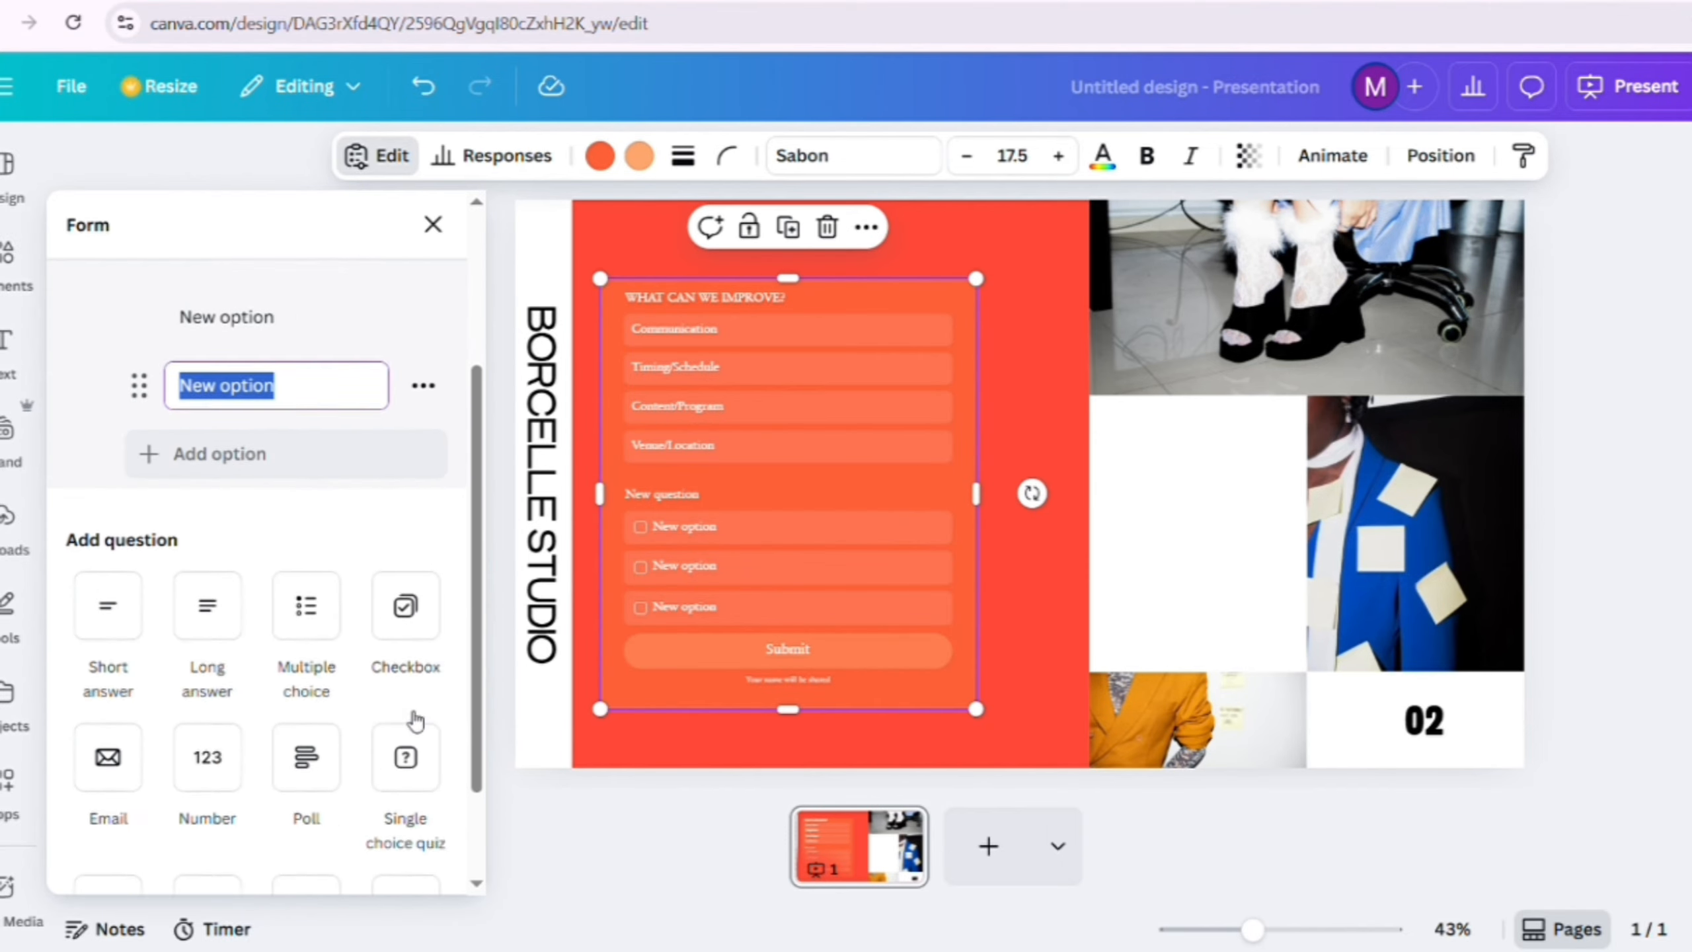
# Step: Set the form's background colour to black and its submit button colour to white
pyautogui.click(602, 160)
pyautogui.click(314, 405)
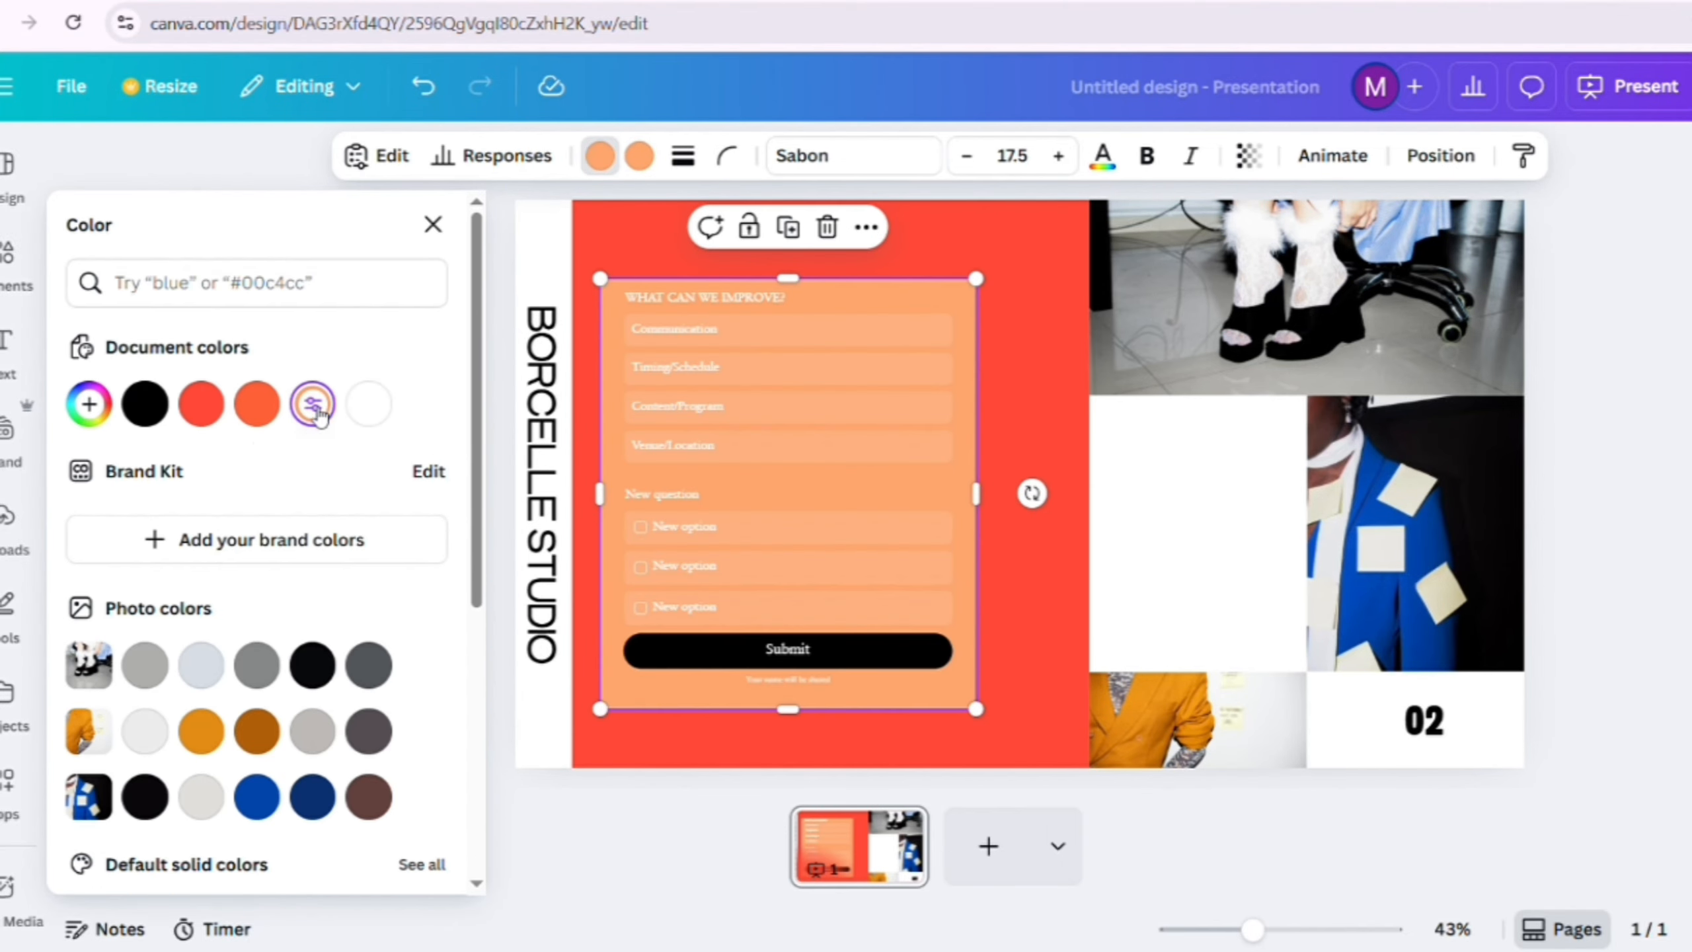
pyautogui.click(257, 405)
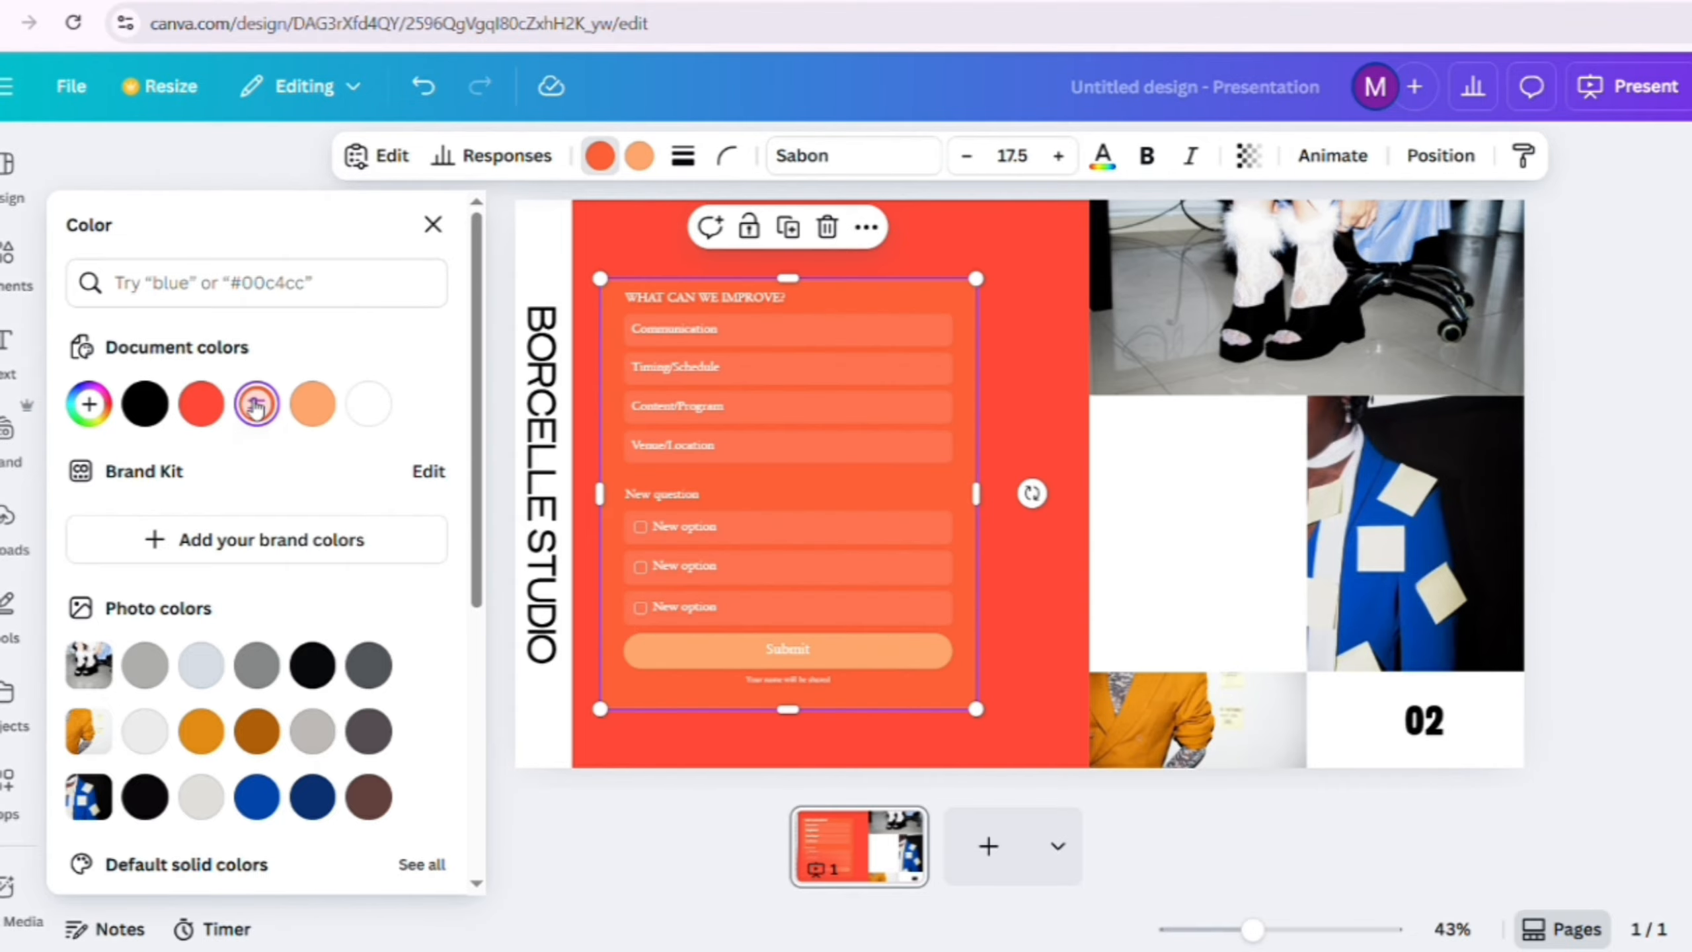
pyautogui.click(148, 405)
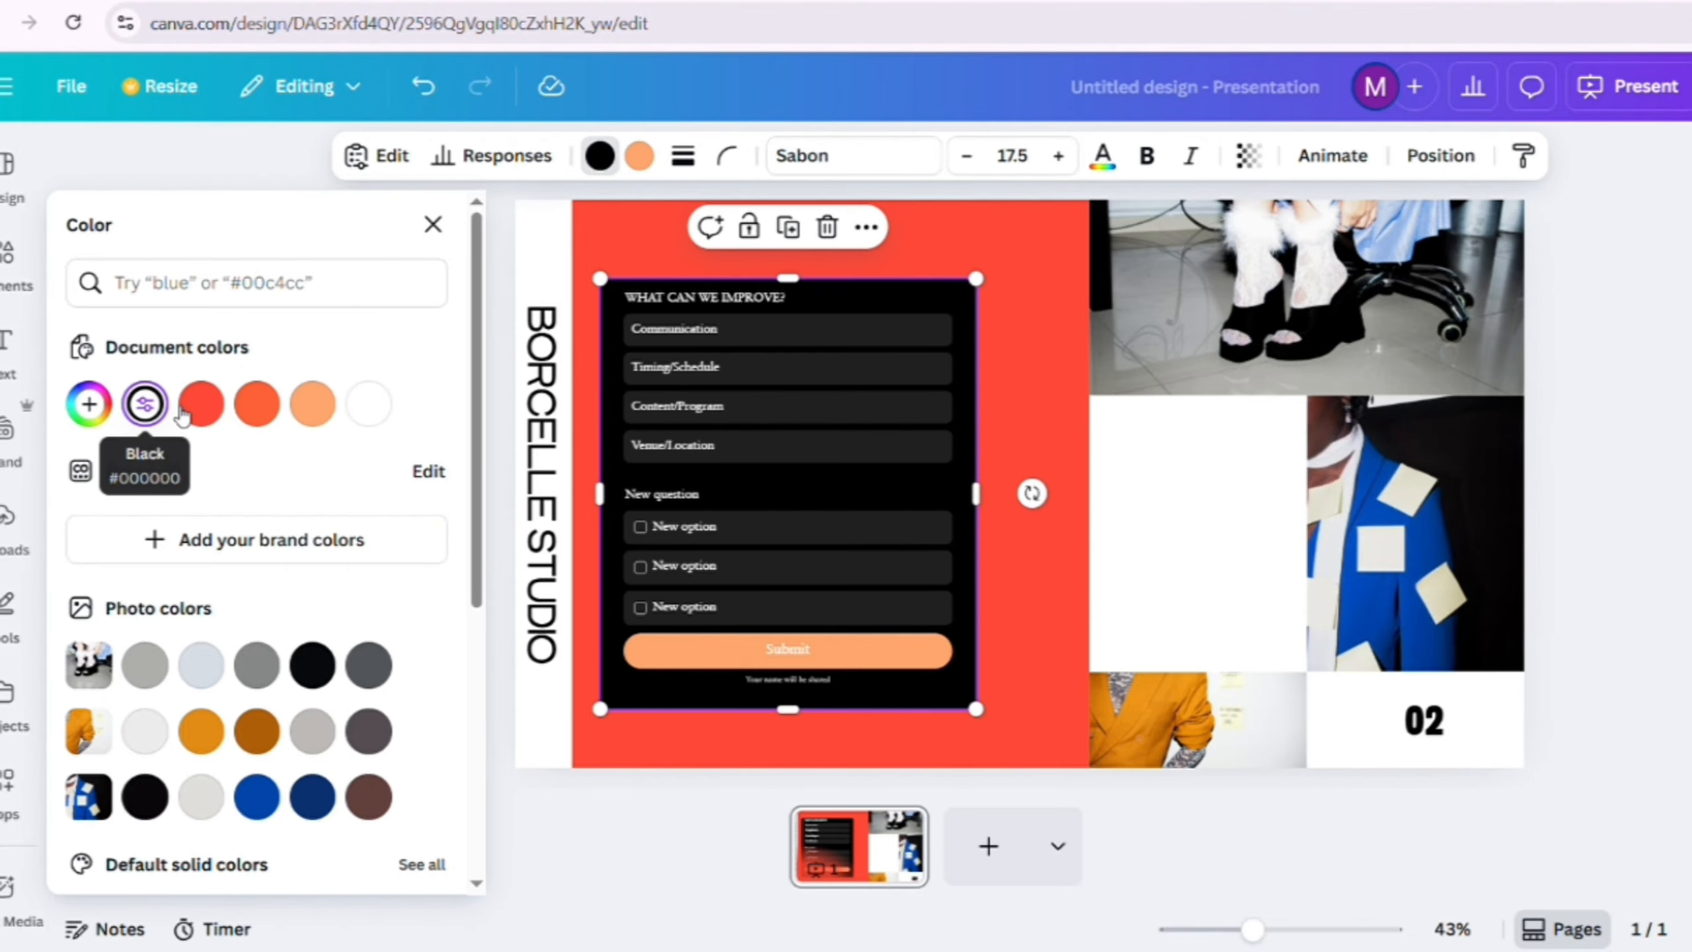
pyautogui.click(642, 163)
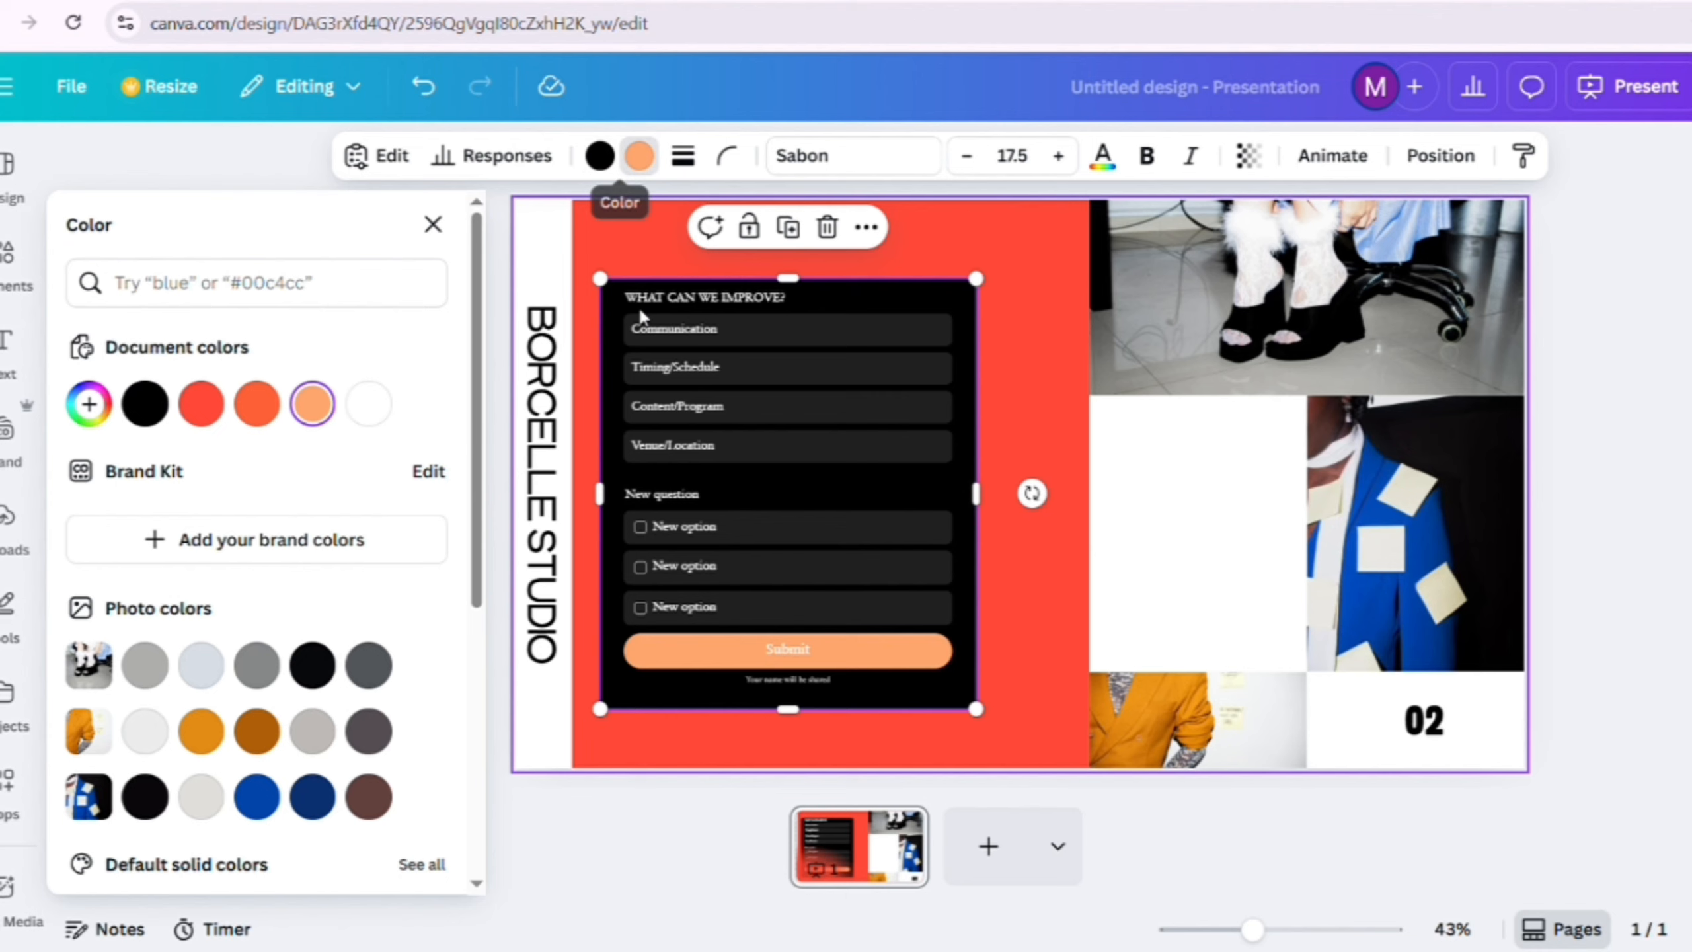
pyautogui.click(376, 406)
pyautogui.scroll(-5, 360, 547)
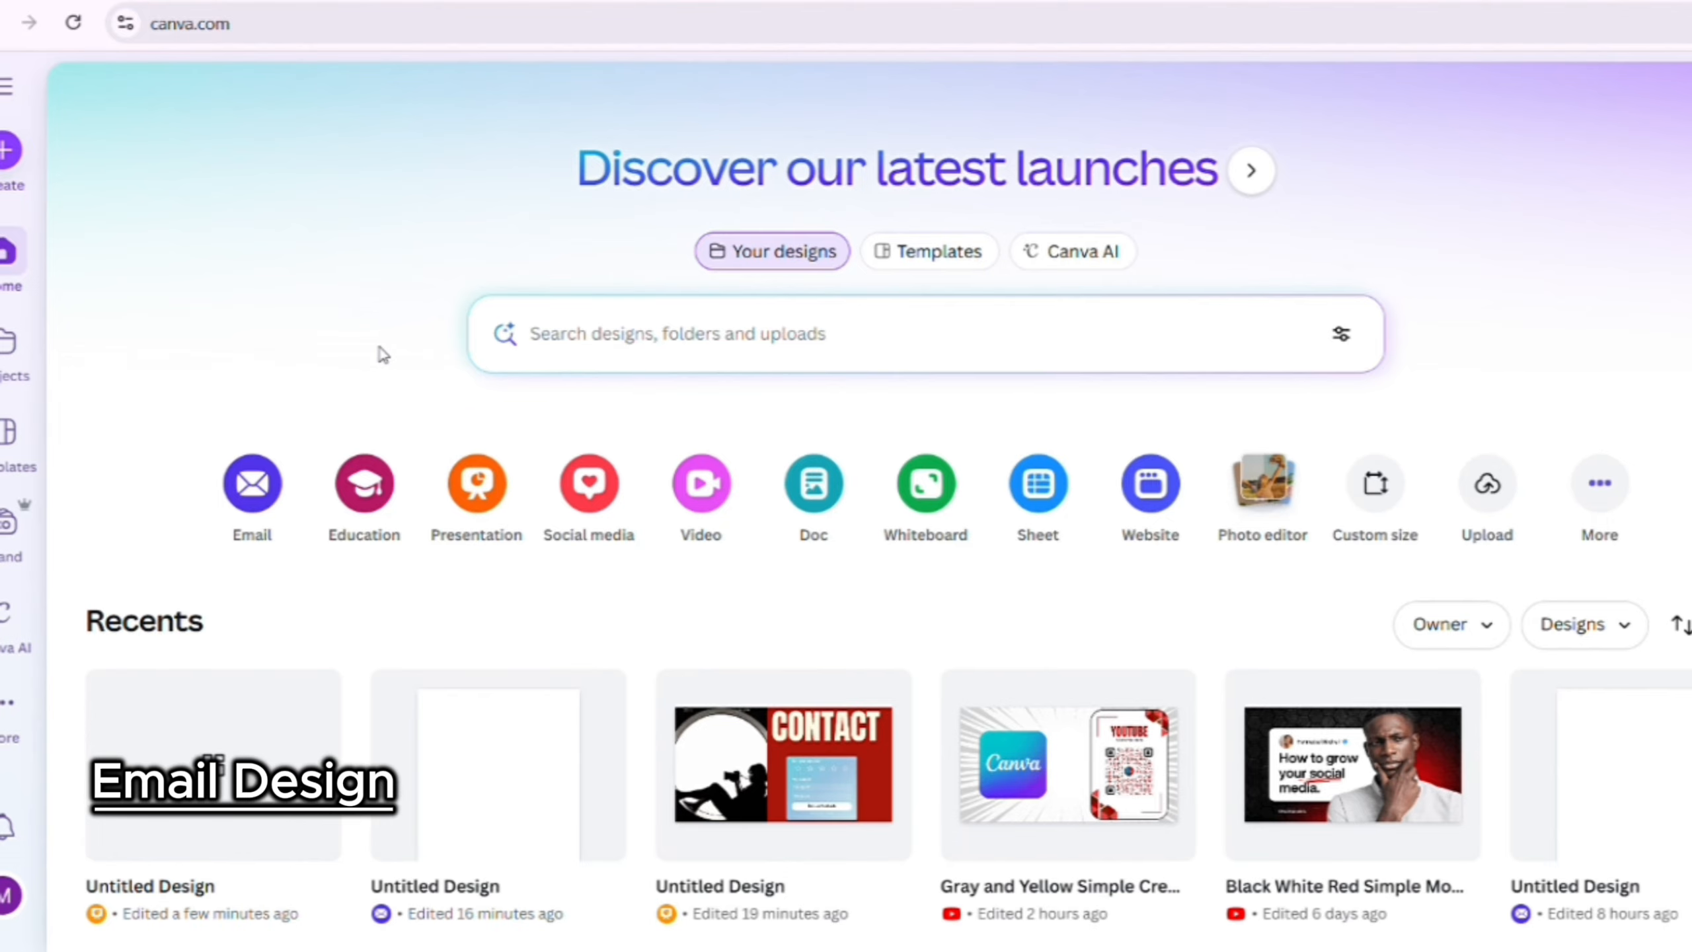
# Step: Create a new blank email design and browse the available email templates
pyautogui.click(254, 485)
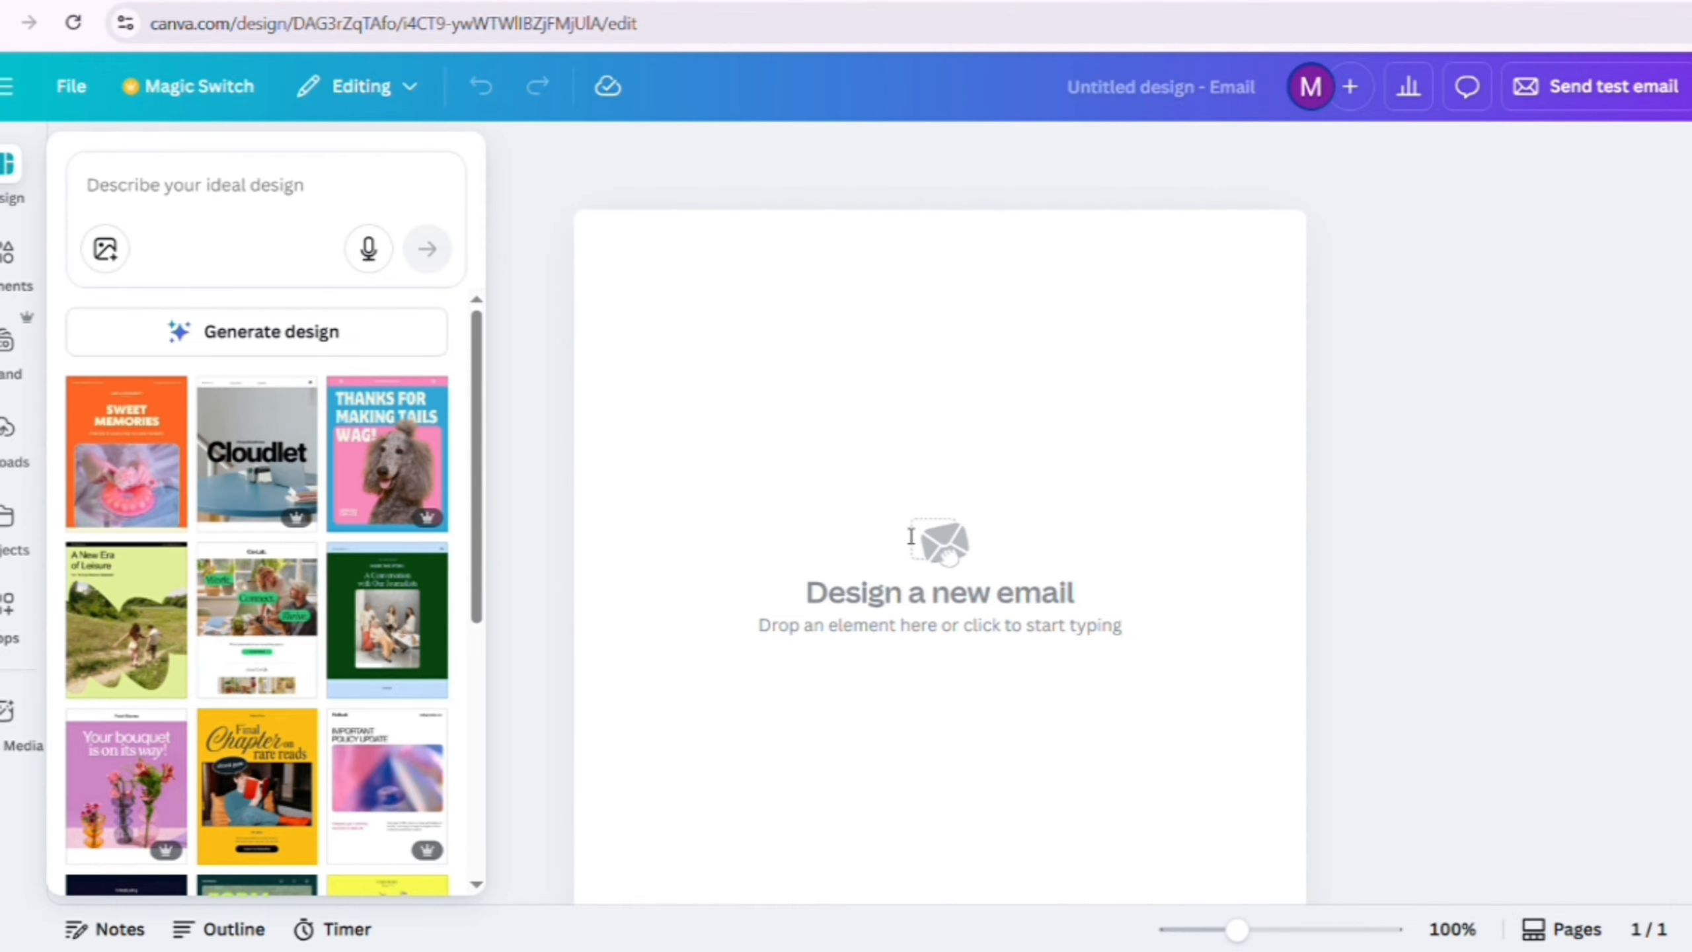
pyautogui.click(880, 417)
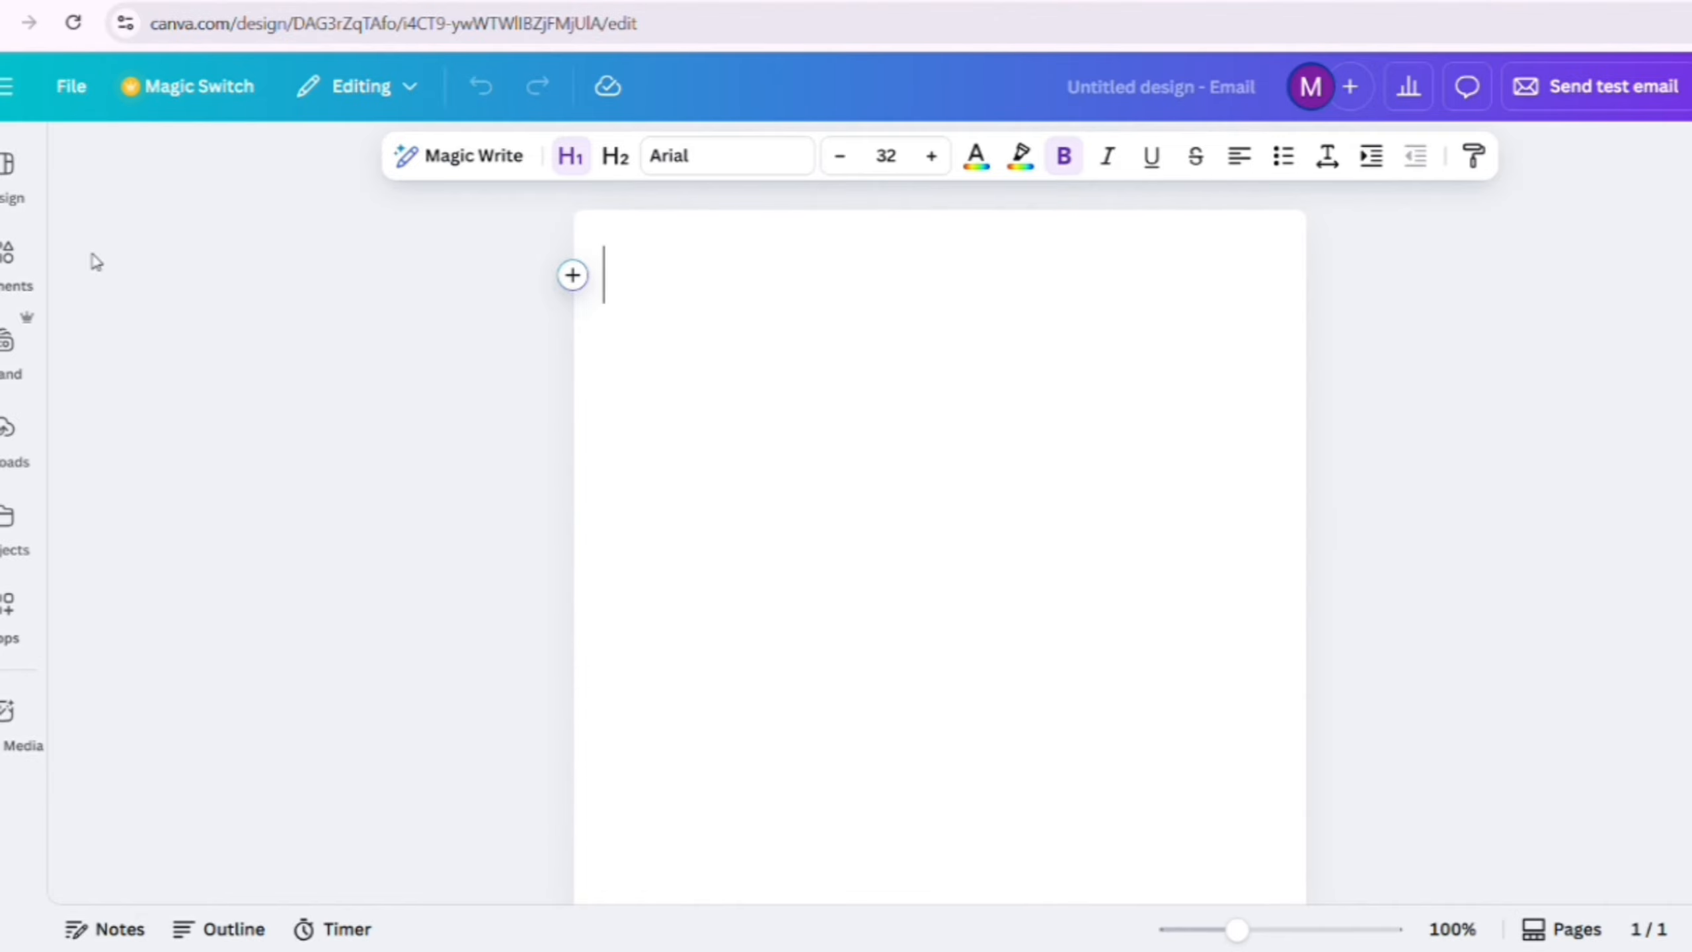
pyautogui.click(10, 251)
pyautogui.click(16, 193)
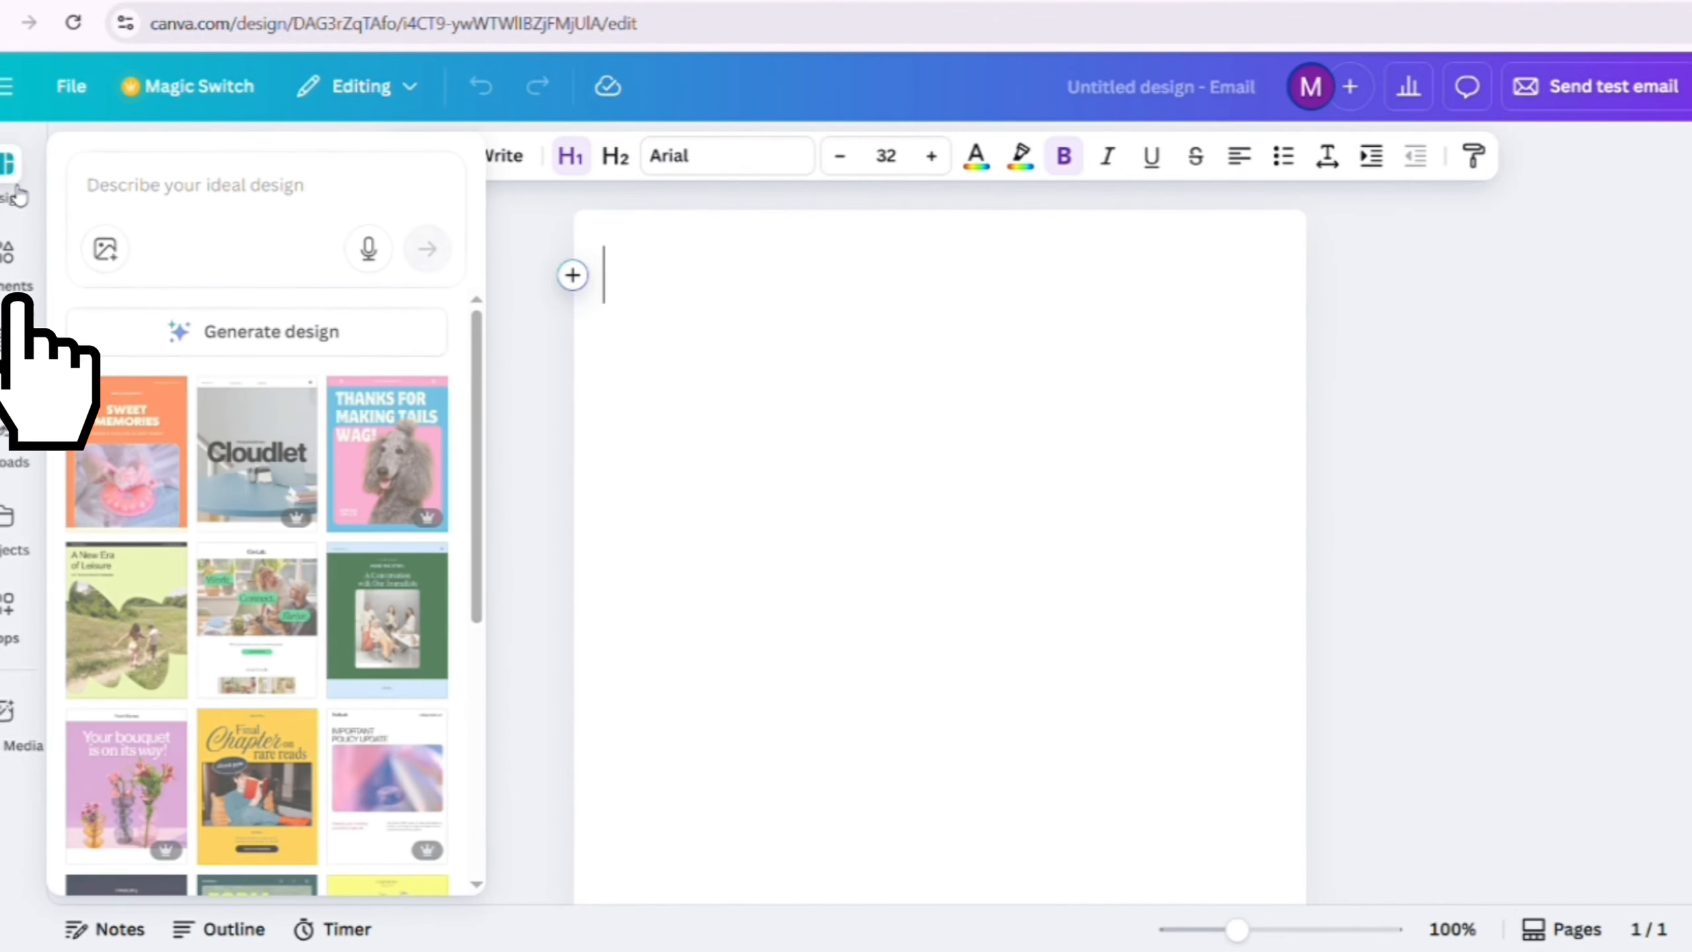
pyautogui.scroll(-15, 292, 687)
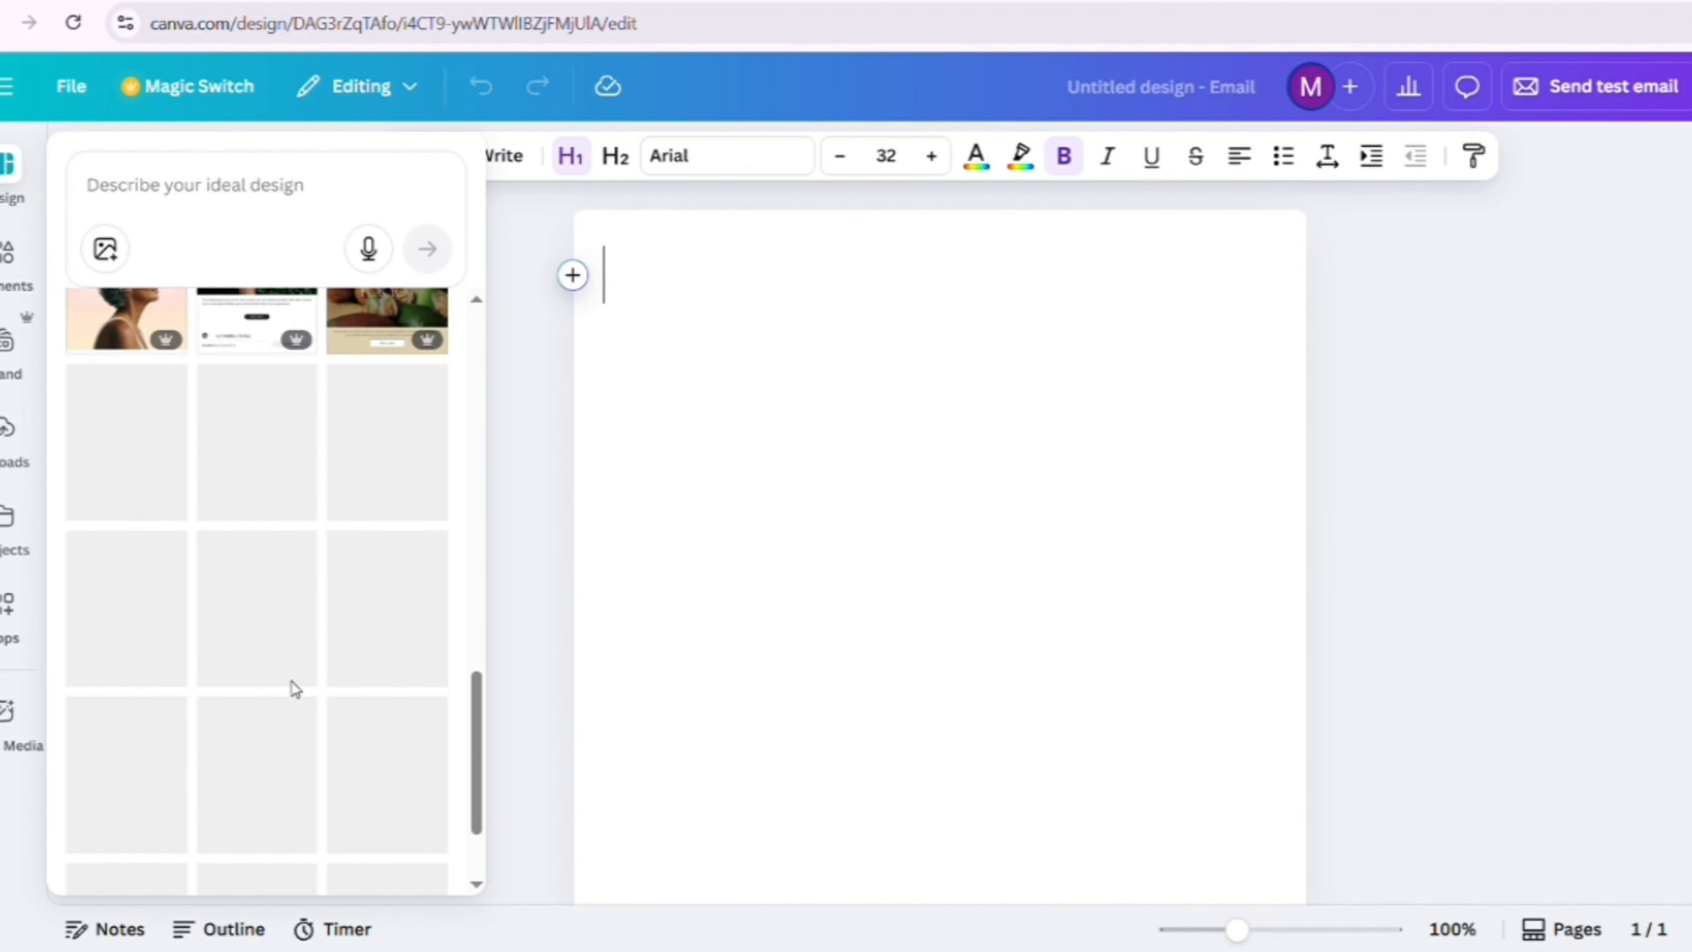
pyautogui.scroll(-1, 320, 663)
pyautogui.scroll(7, 316, 680)
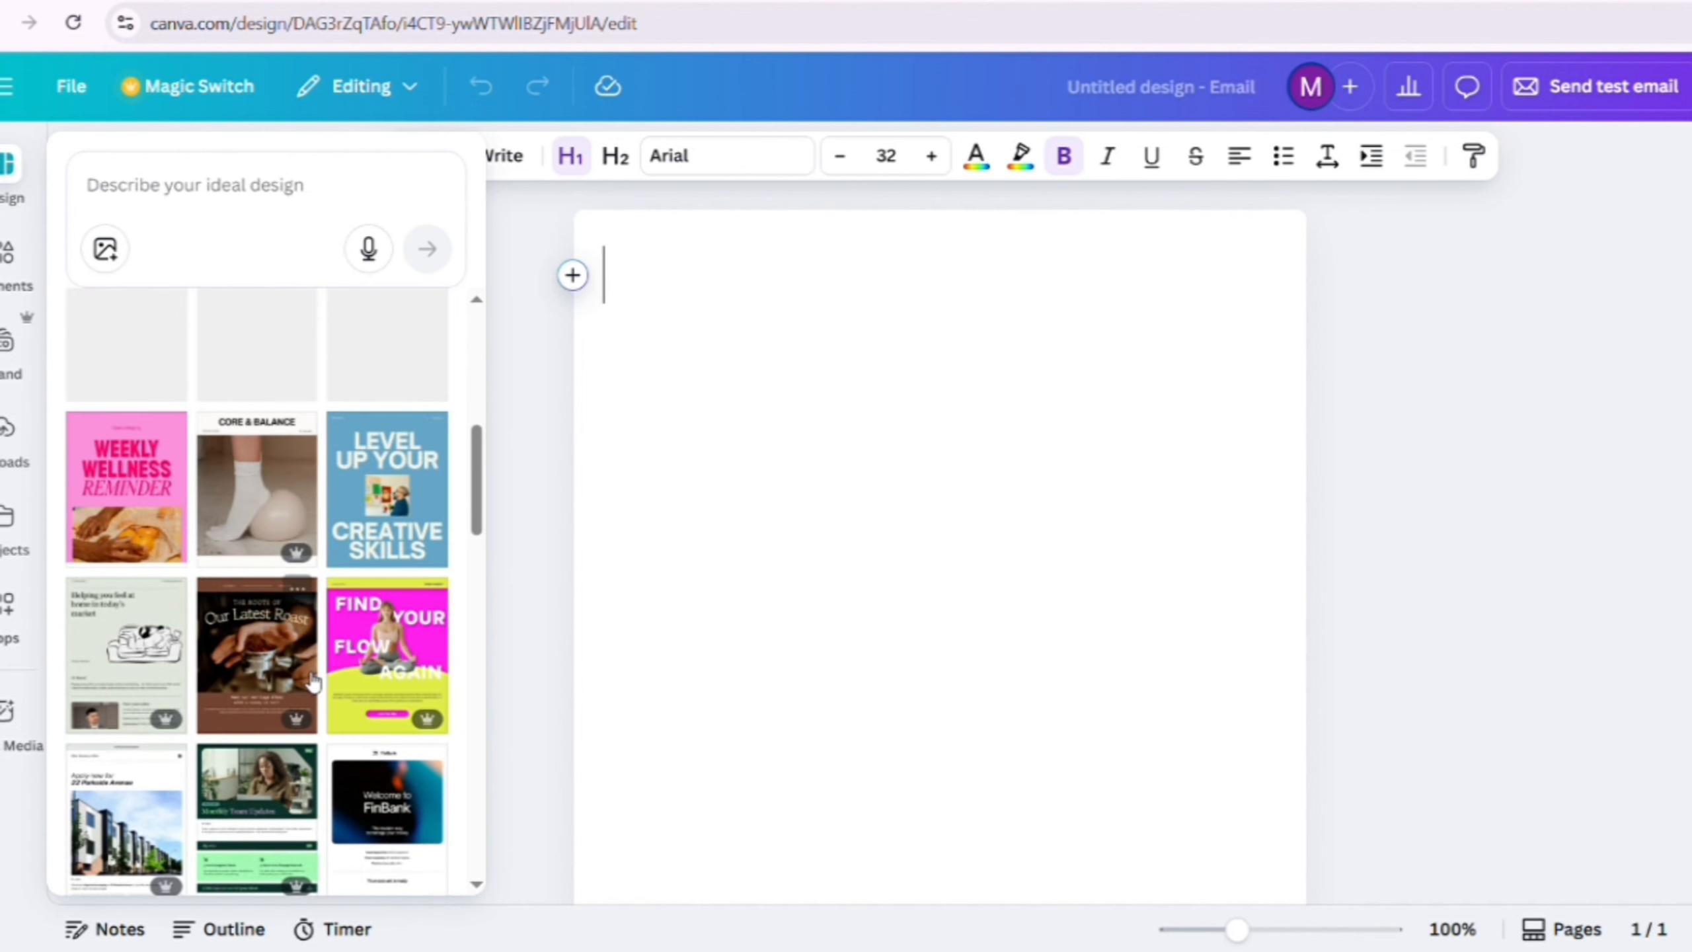
pyautogui.scroll(6, 304, 640)
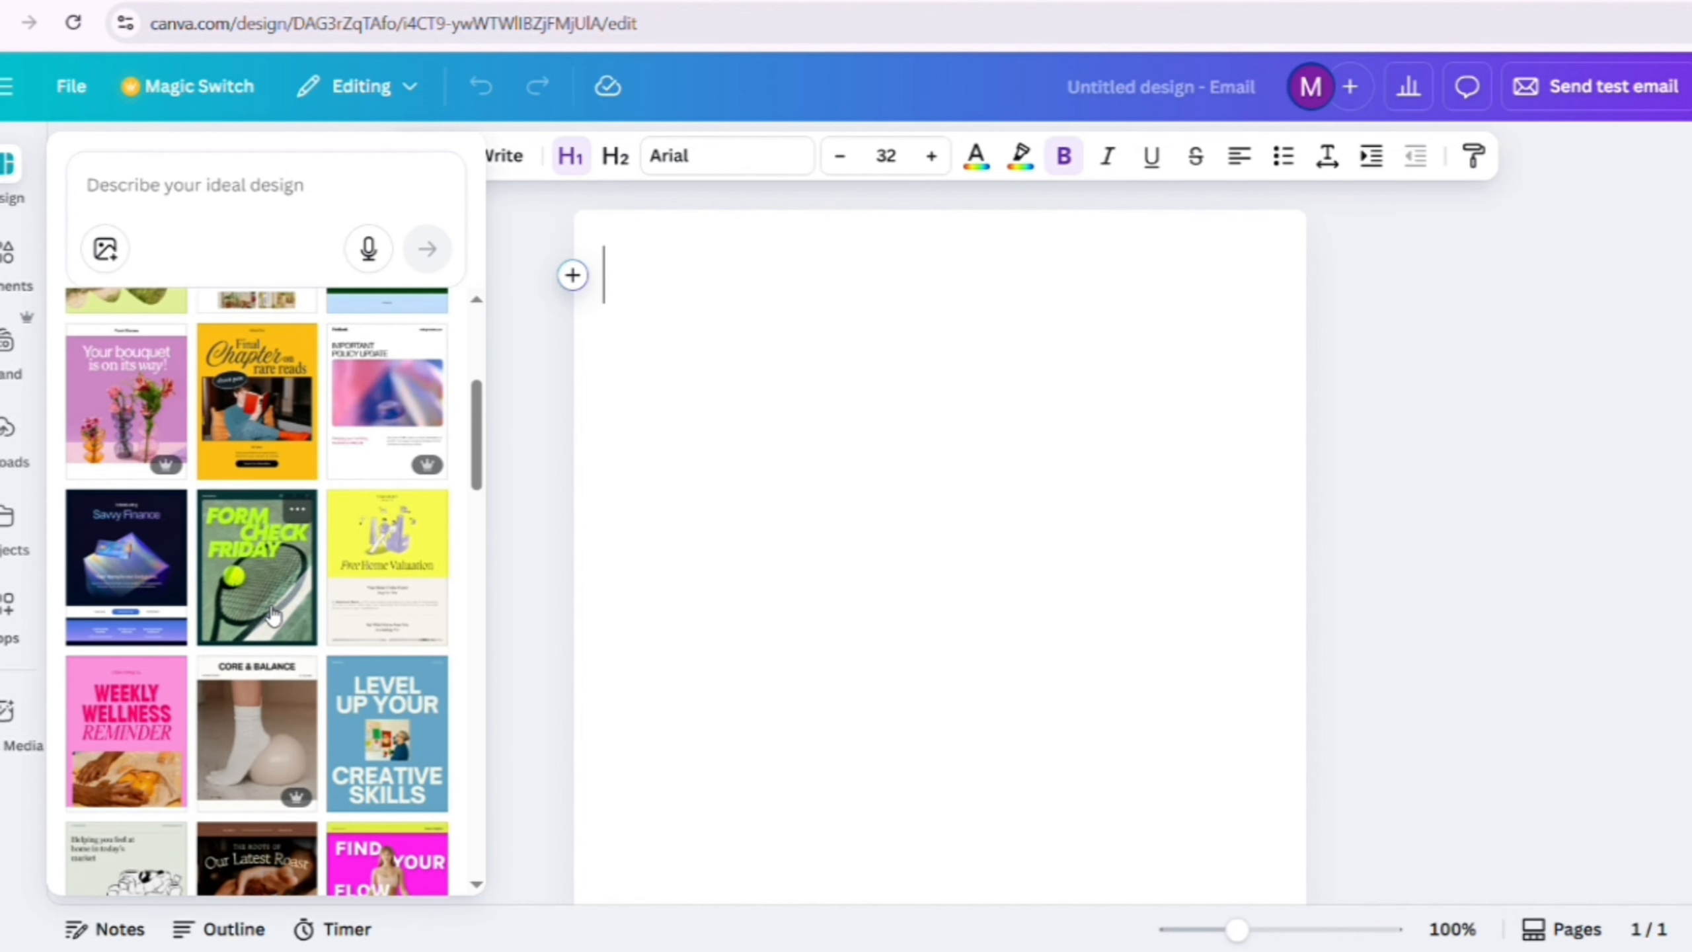
# Step: Insert the lime green header block with logo, website, e-mail and arrow at the start of the email
pyautogui.click(11, 260)
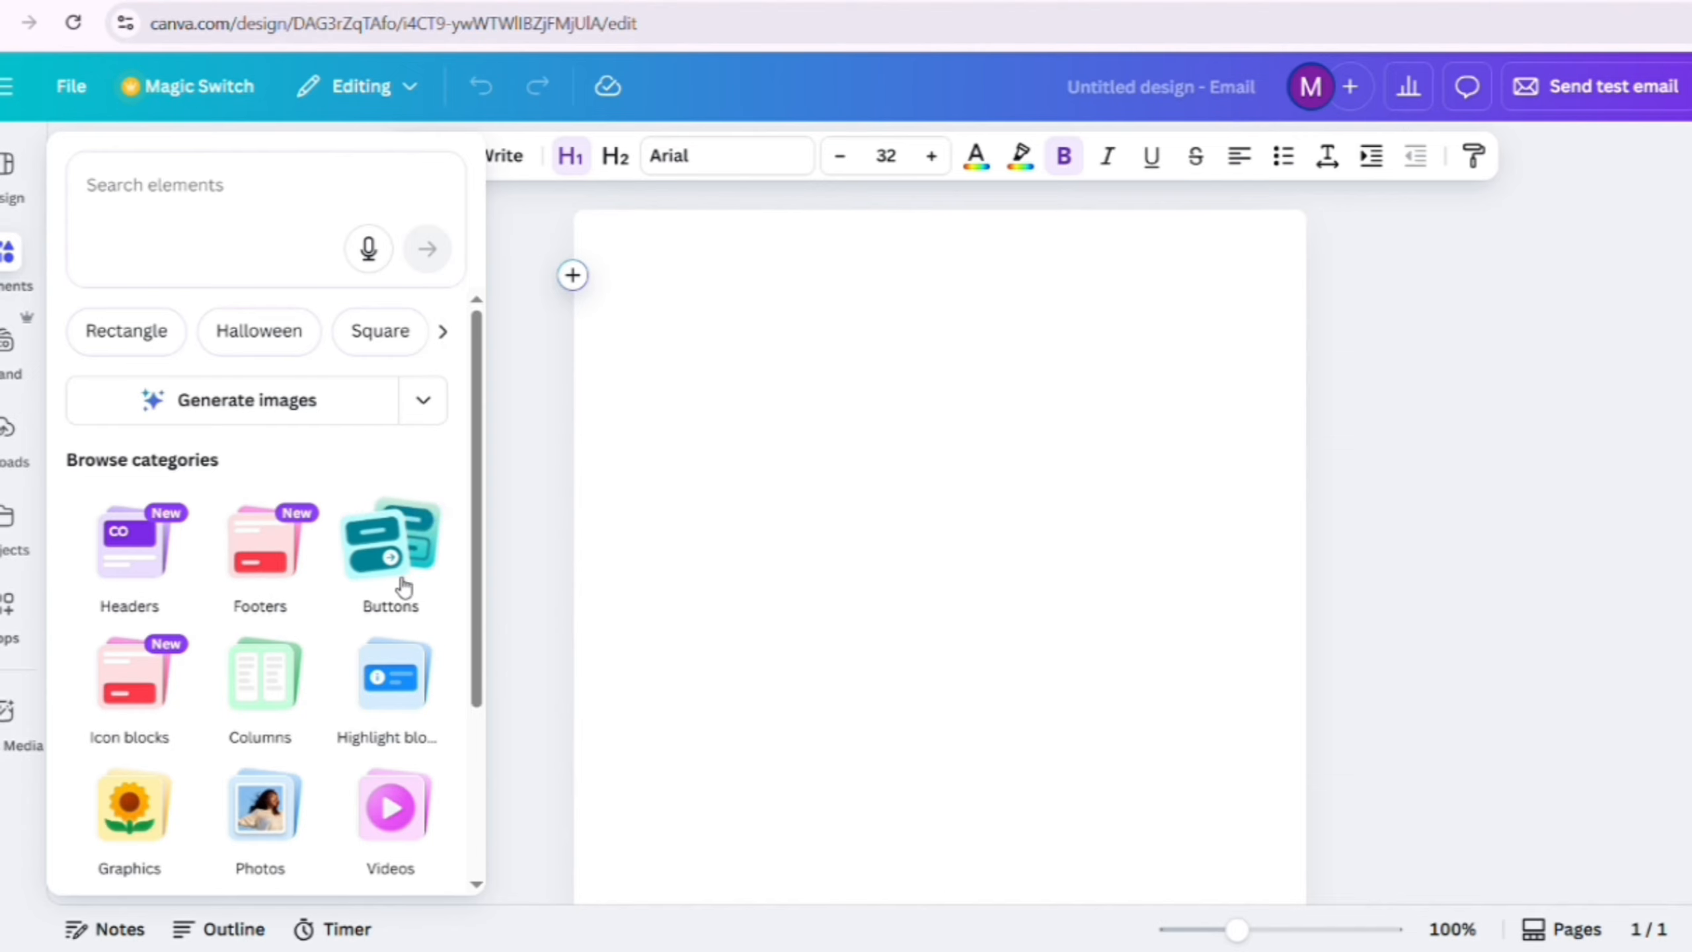
pyautogui.scroll(-2, 400, 587)
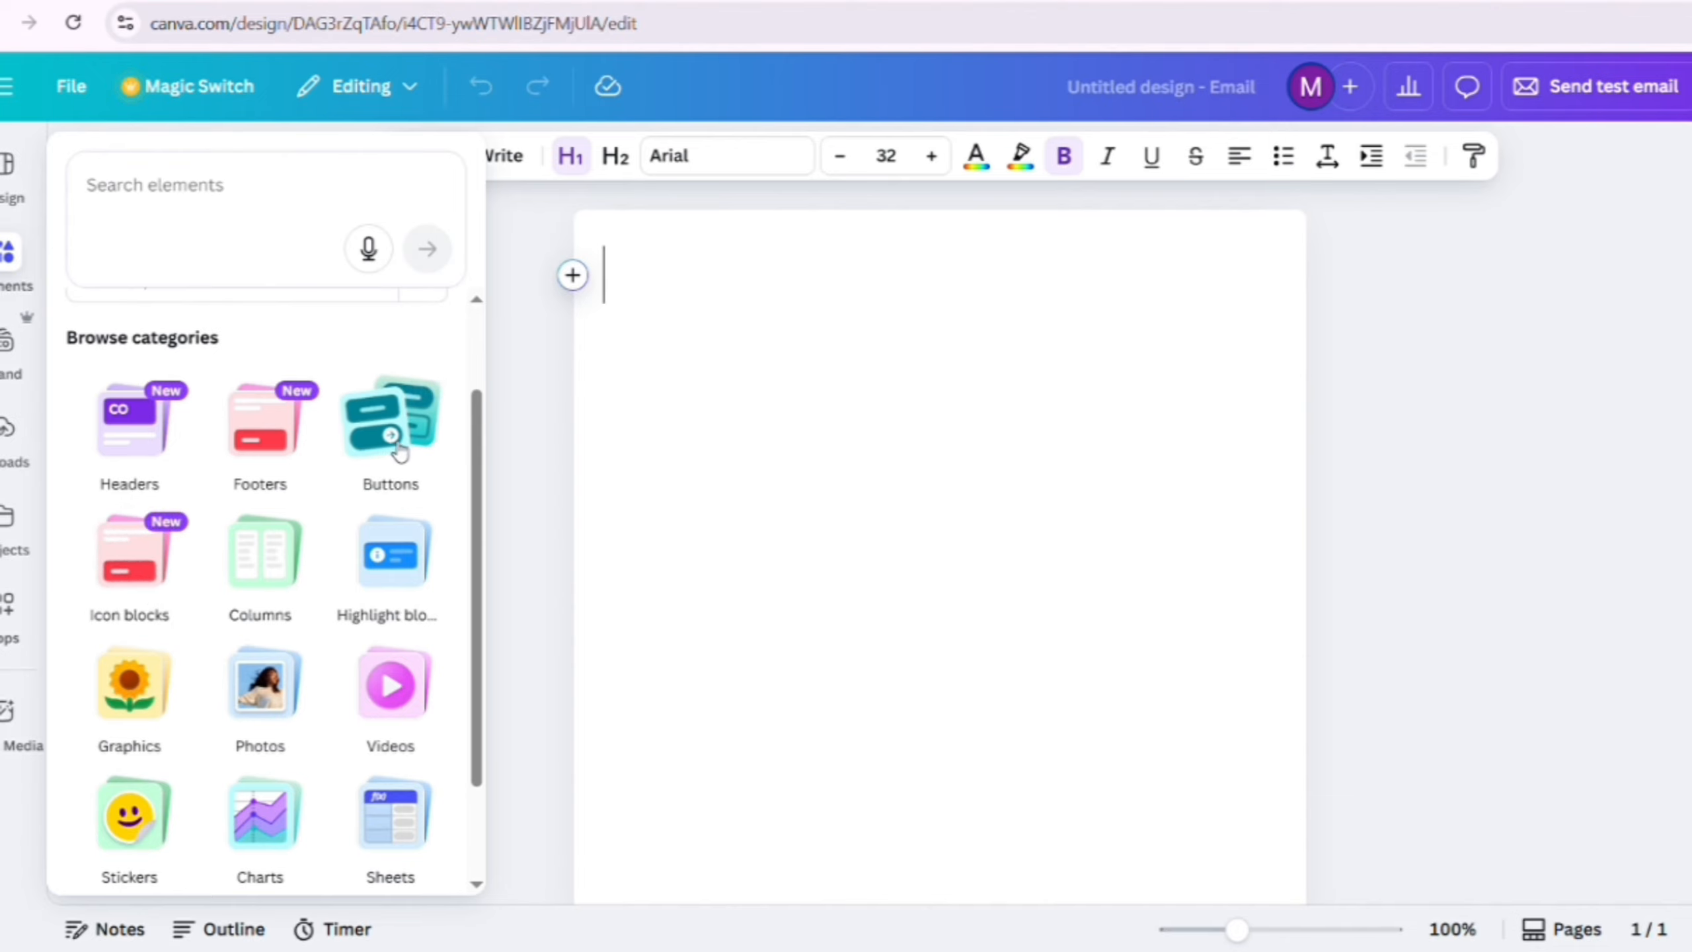
pyautogui.scroll(-2, 353, 640)
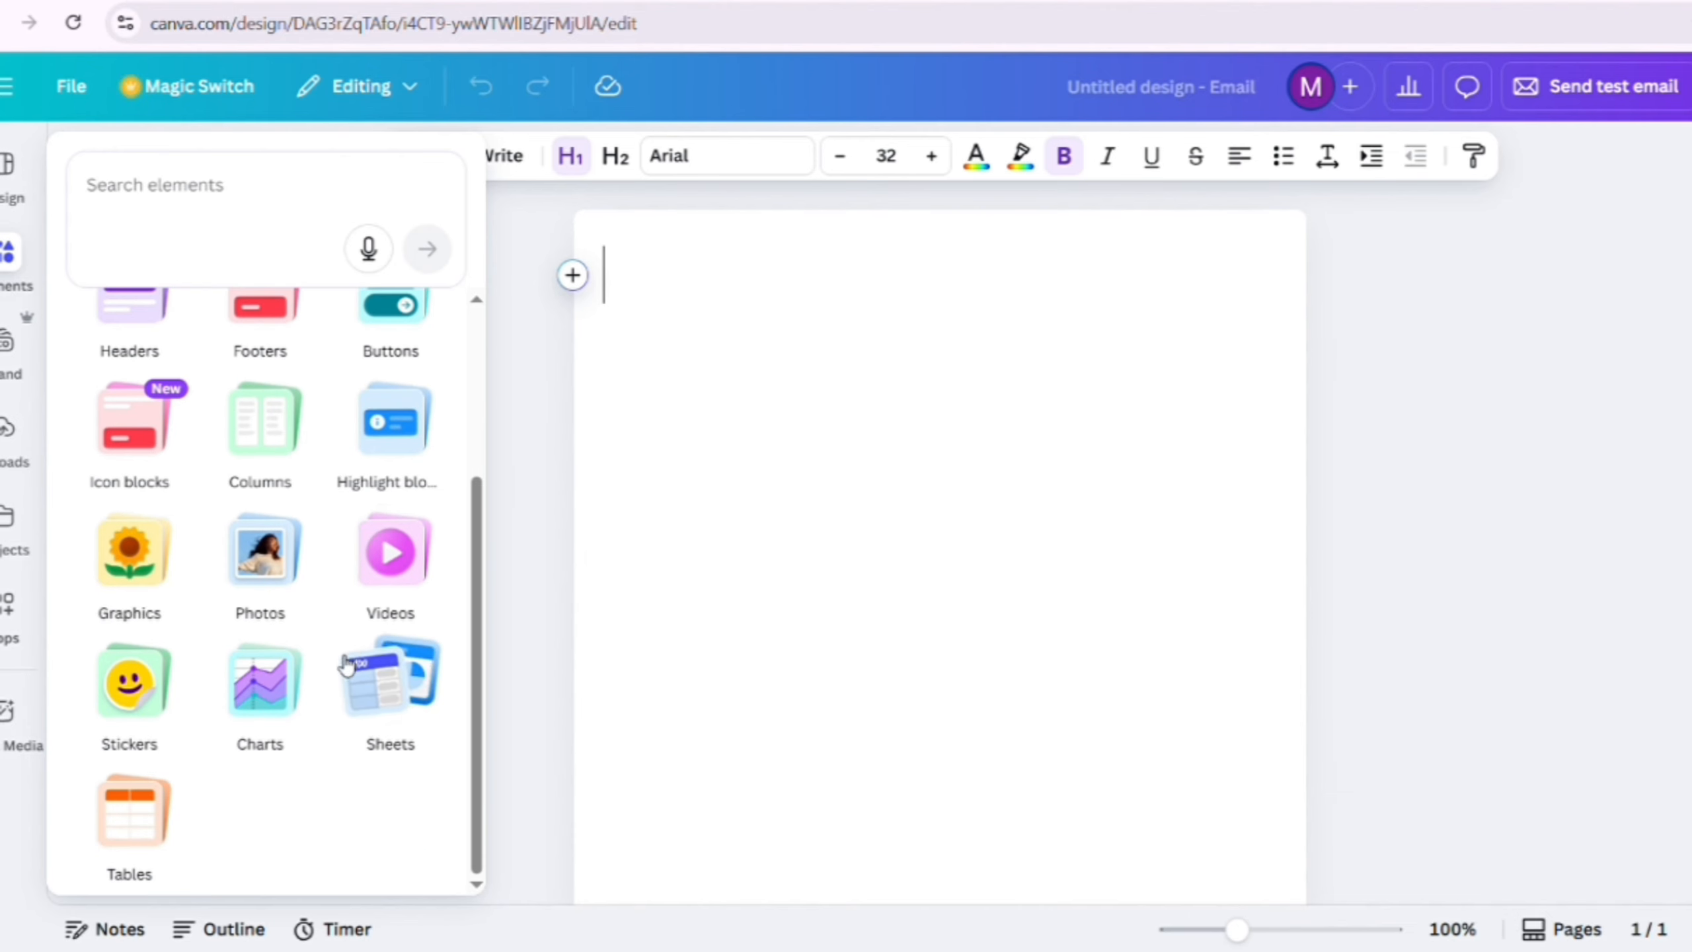
pyautogui.scroll(4, 140, 553)
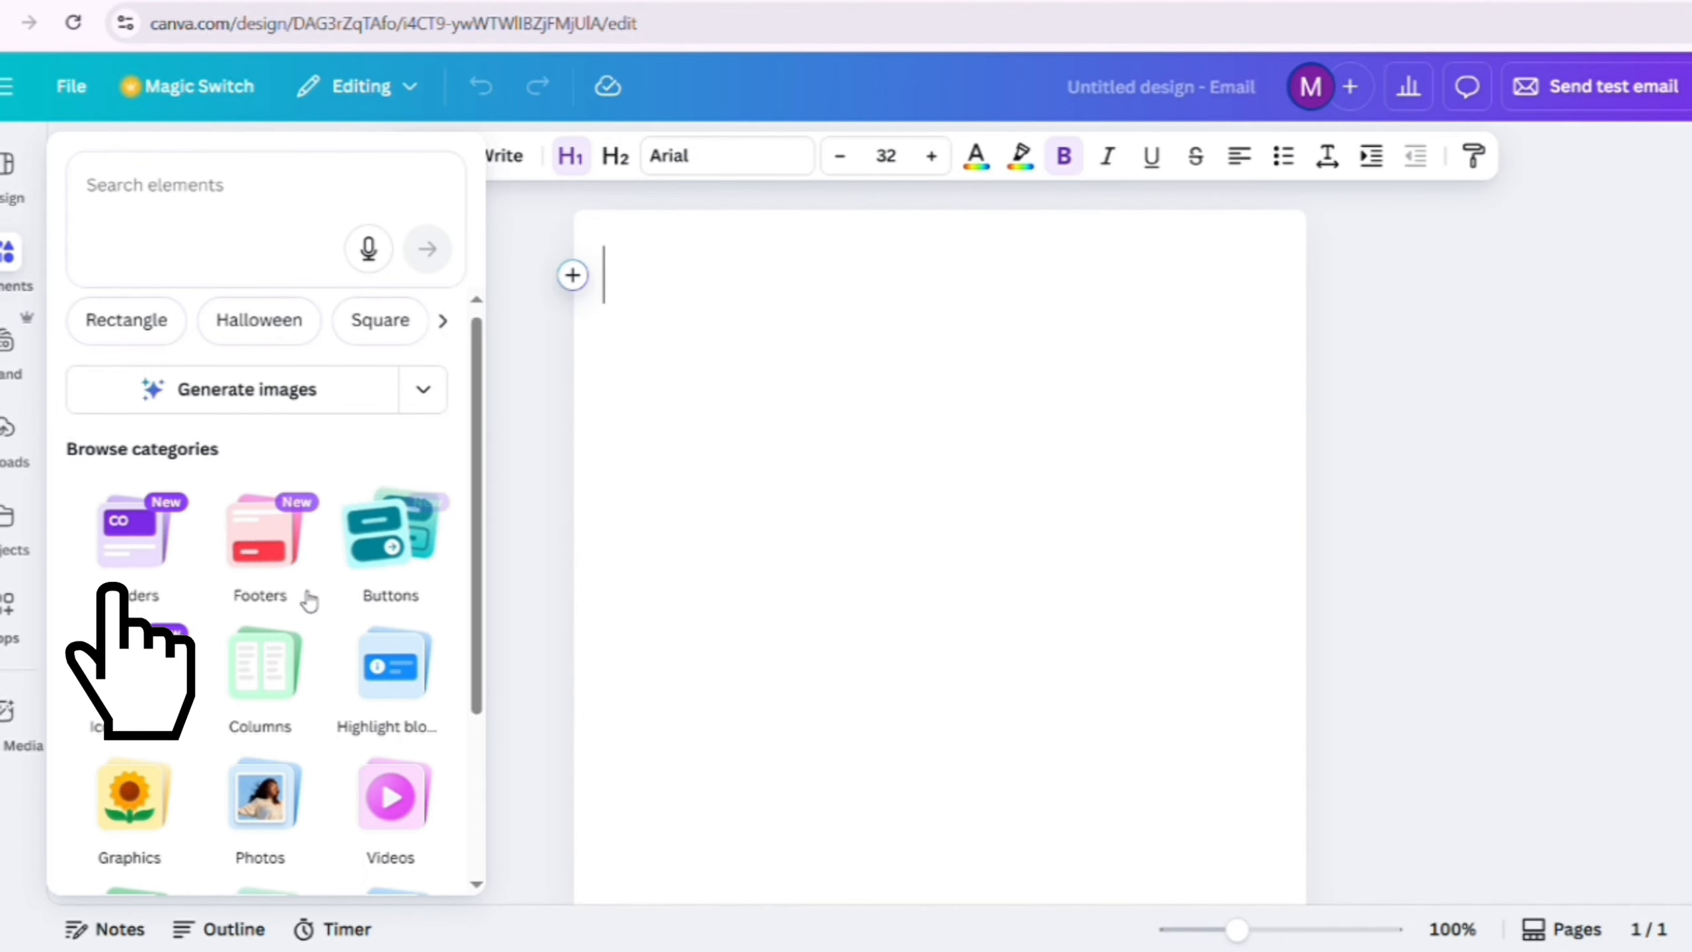
pyautogui.click(139, 546)
pyautogui.click(294, 626)
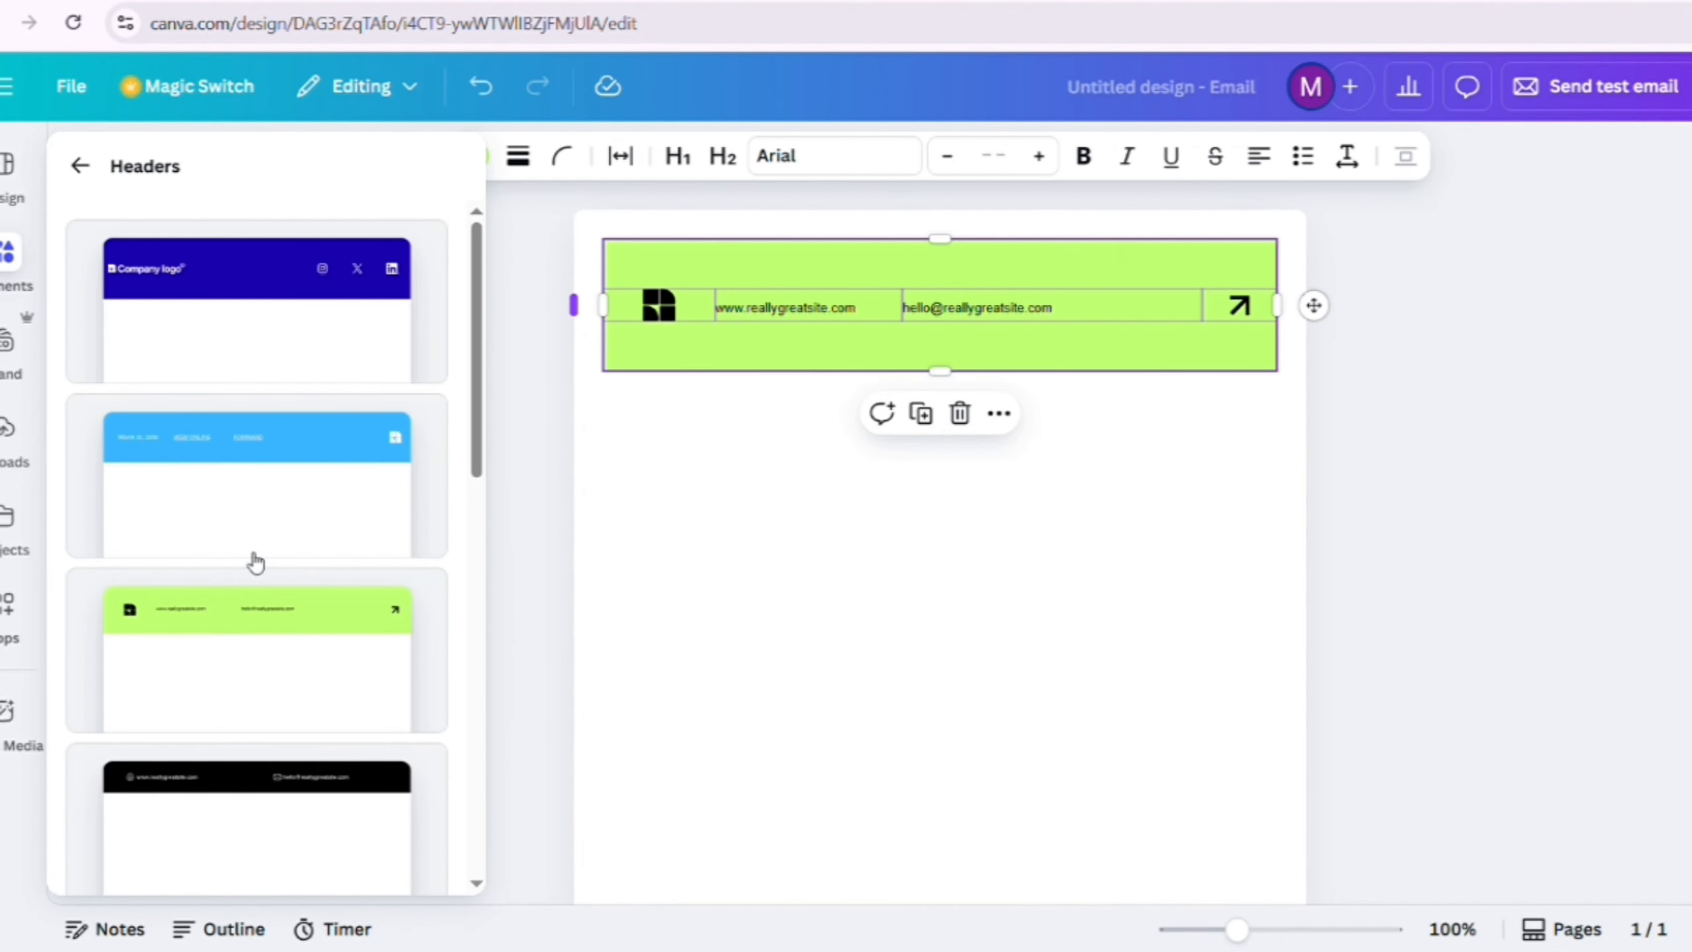
pyautogui.click(756, 589)
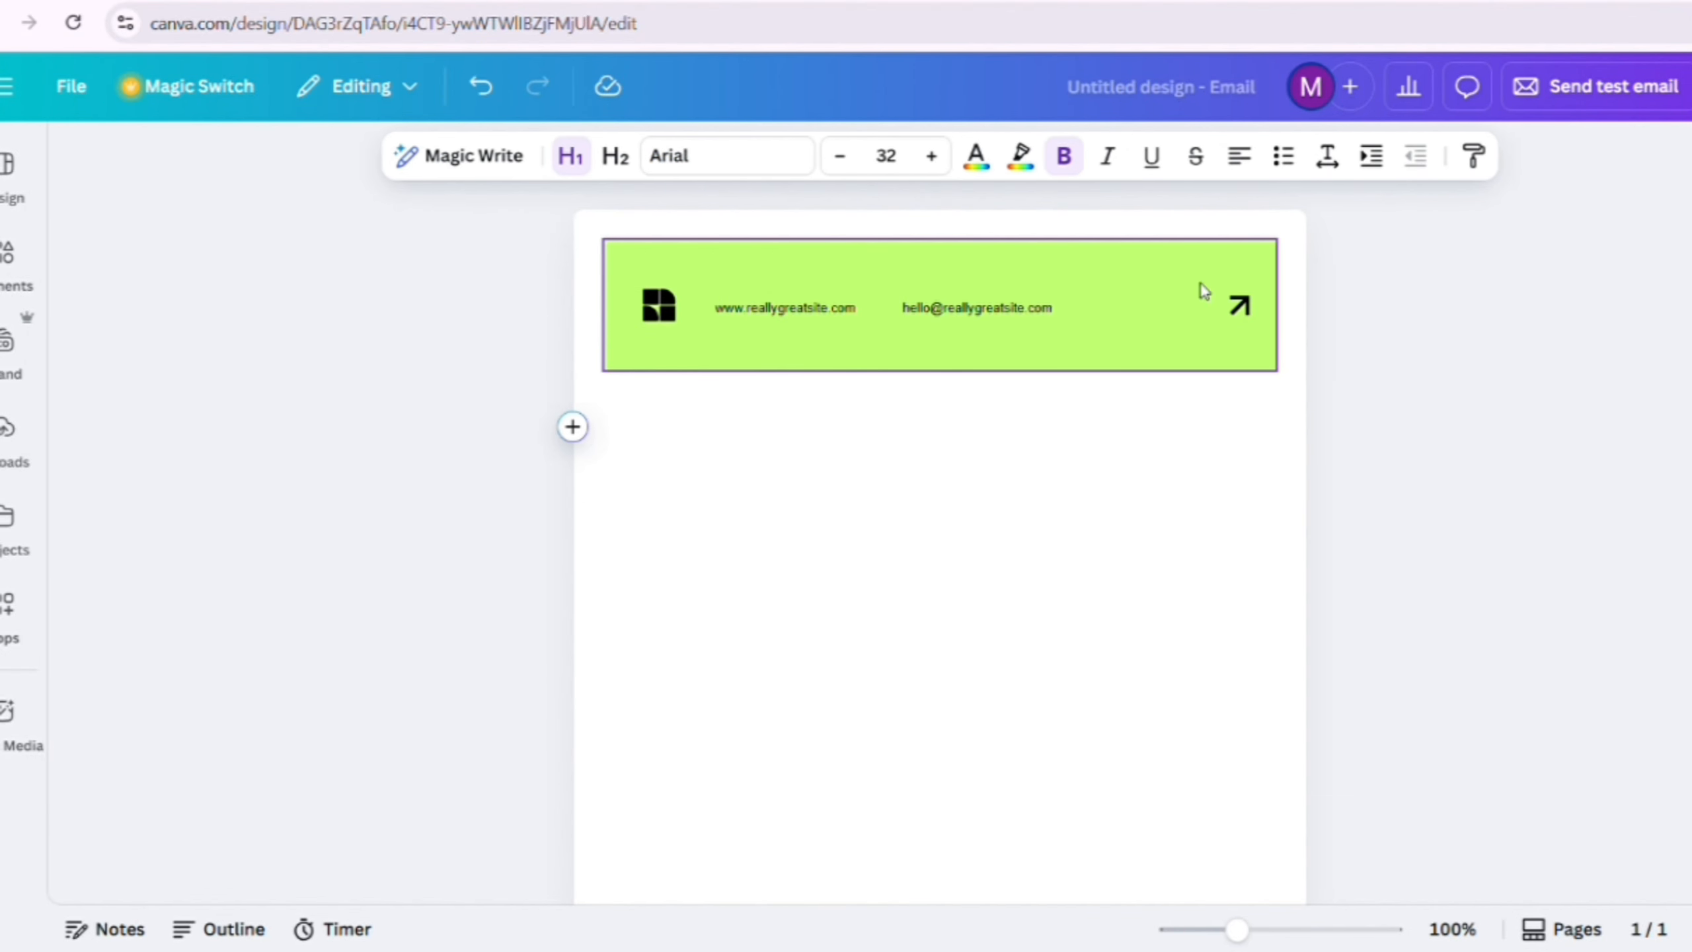
pyautogui.scroll(-1, 983, 617)
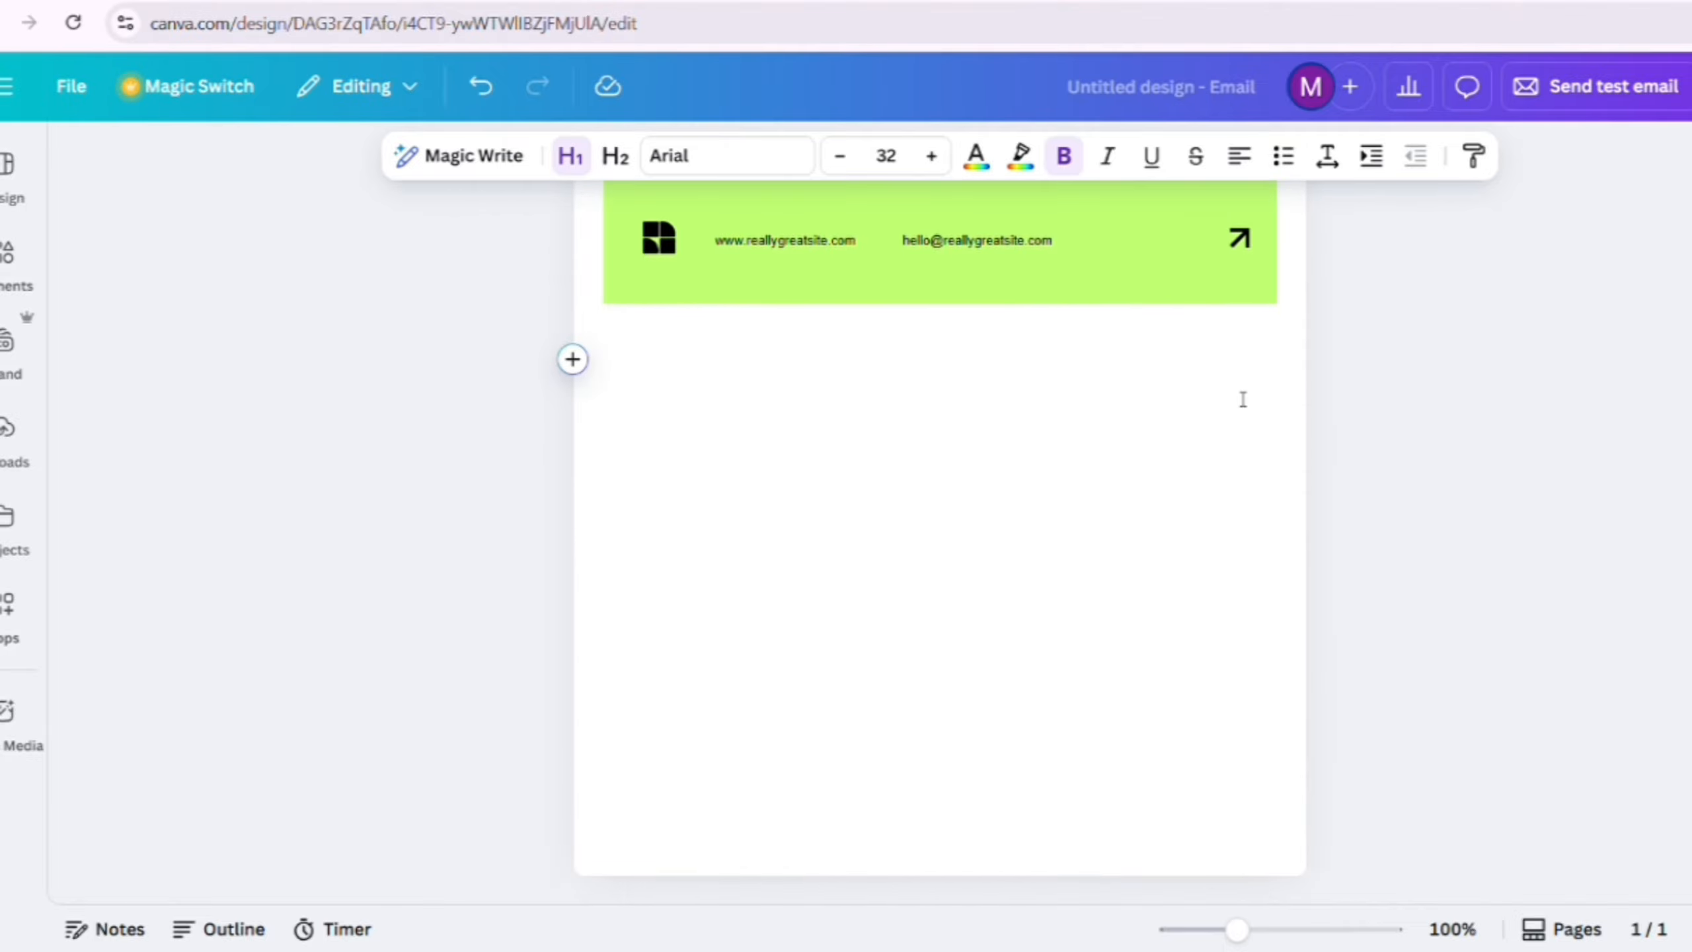
pyautogui.scroll(1, 1067, 540)
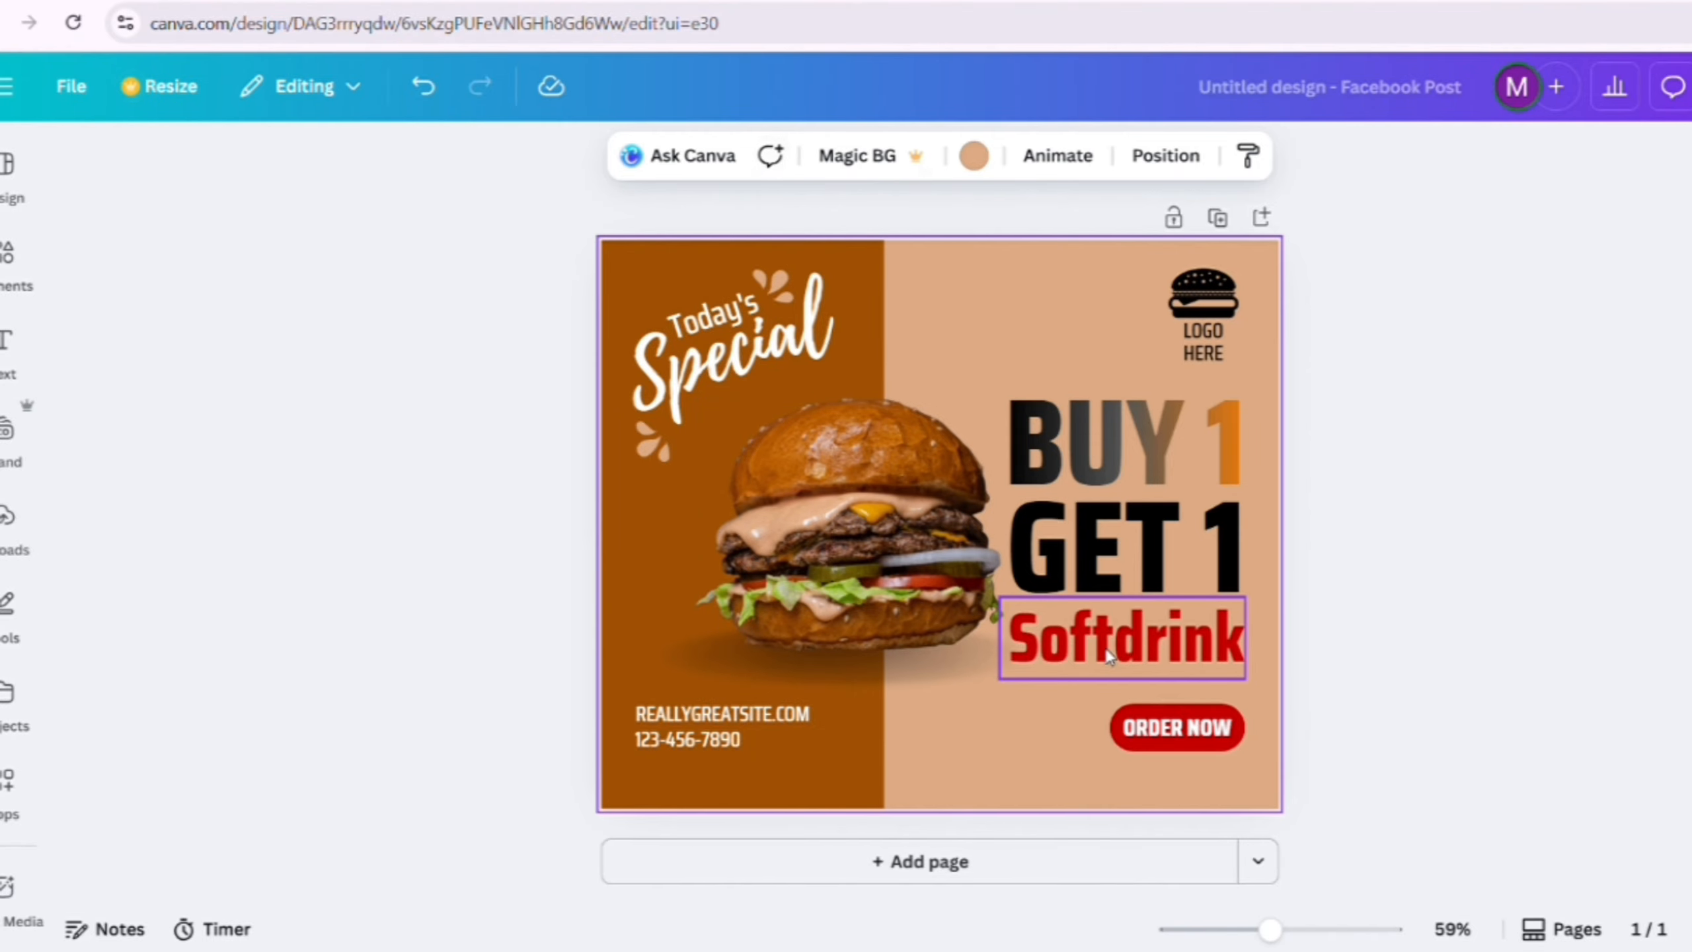
# Step: Fill the "Softdrink" text with a centred circular gradient from #C40000 to #FF64C2, trying the linear styles first
pyautogui.click(1079, 657)
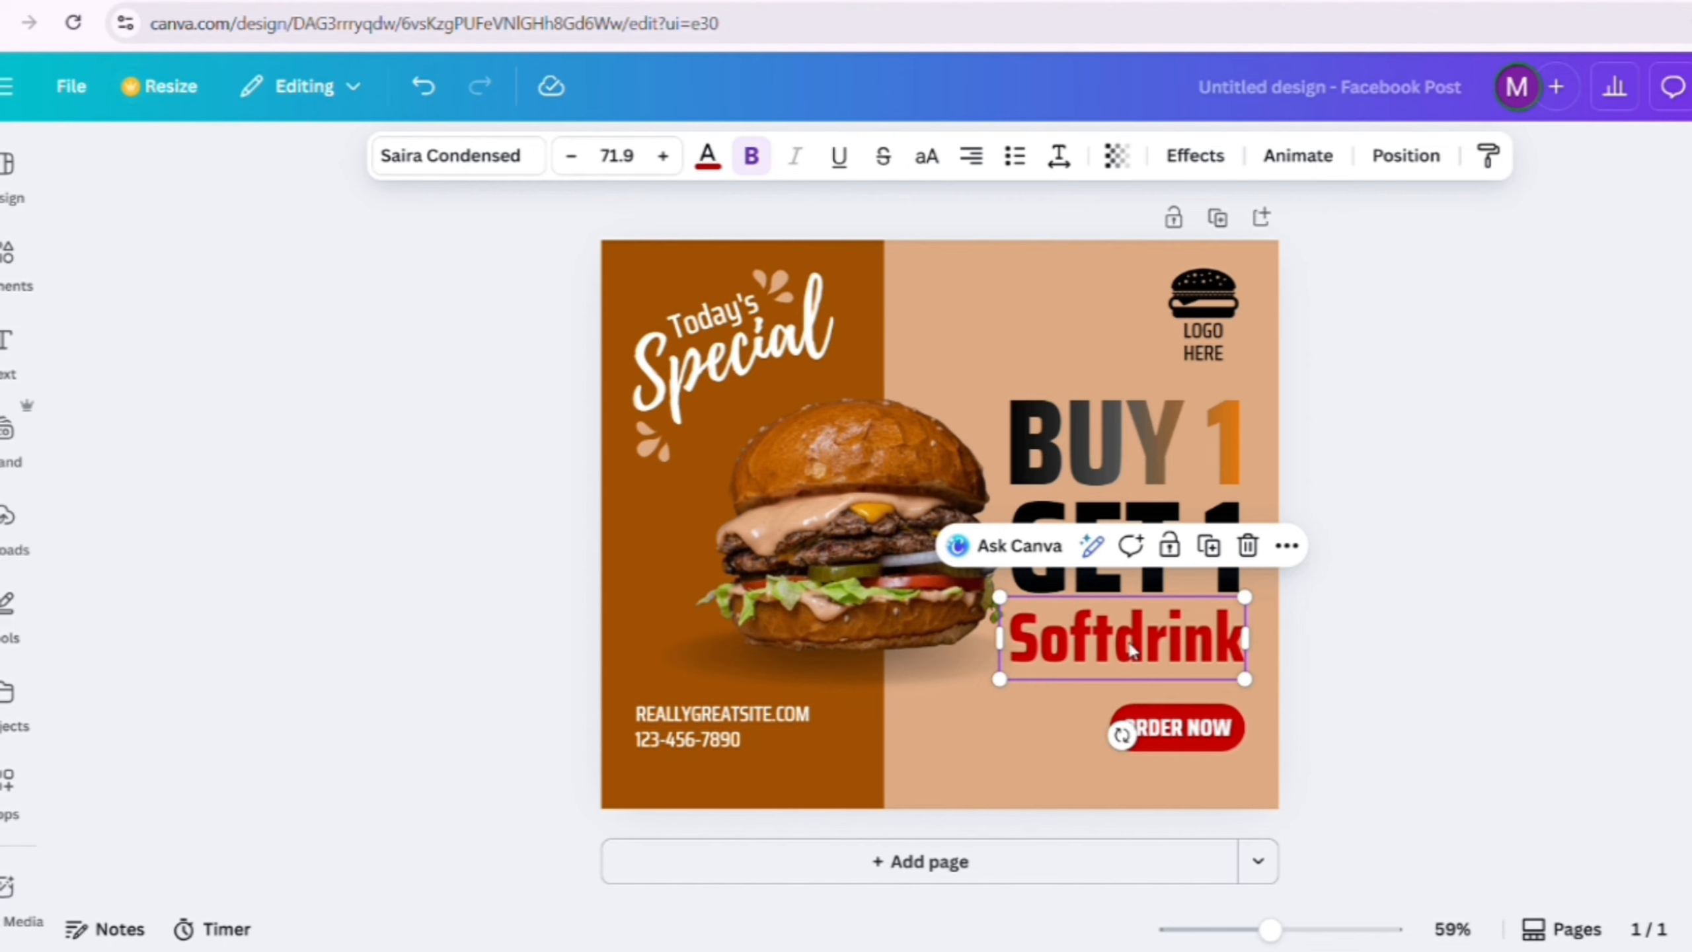
pyautogui.click(707, 155)
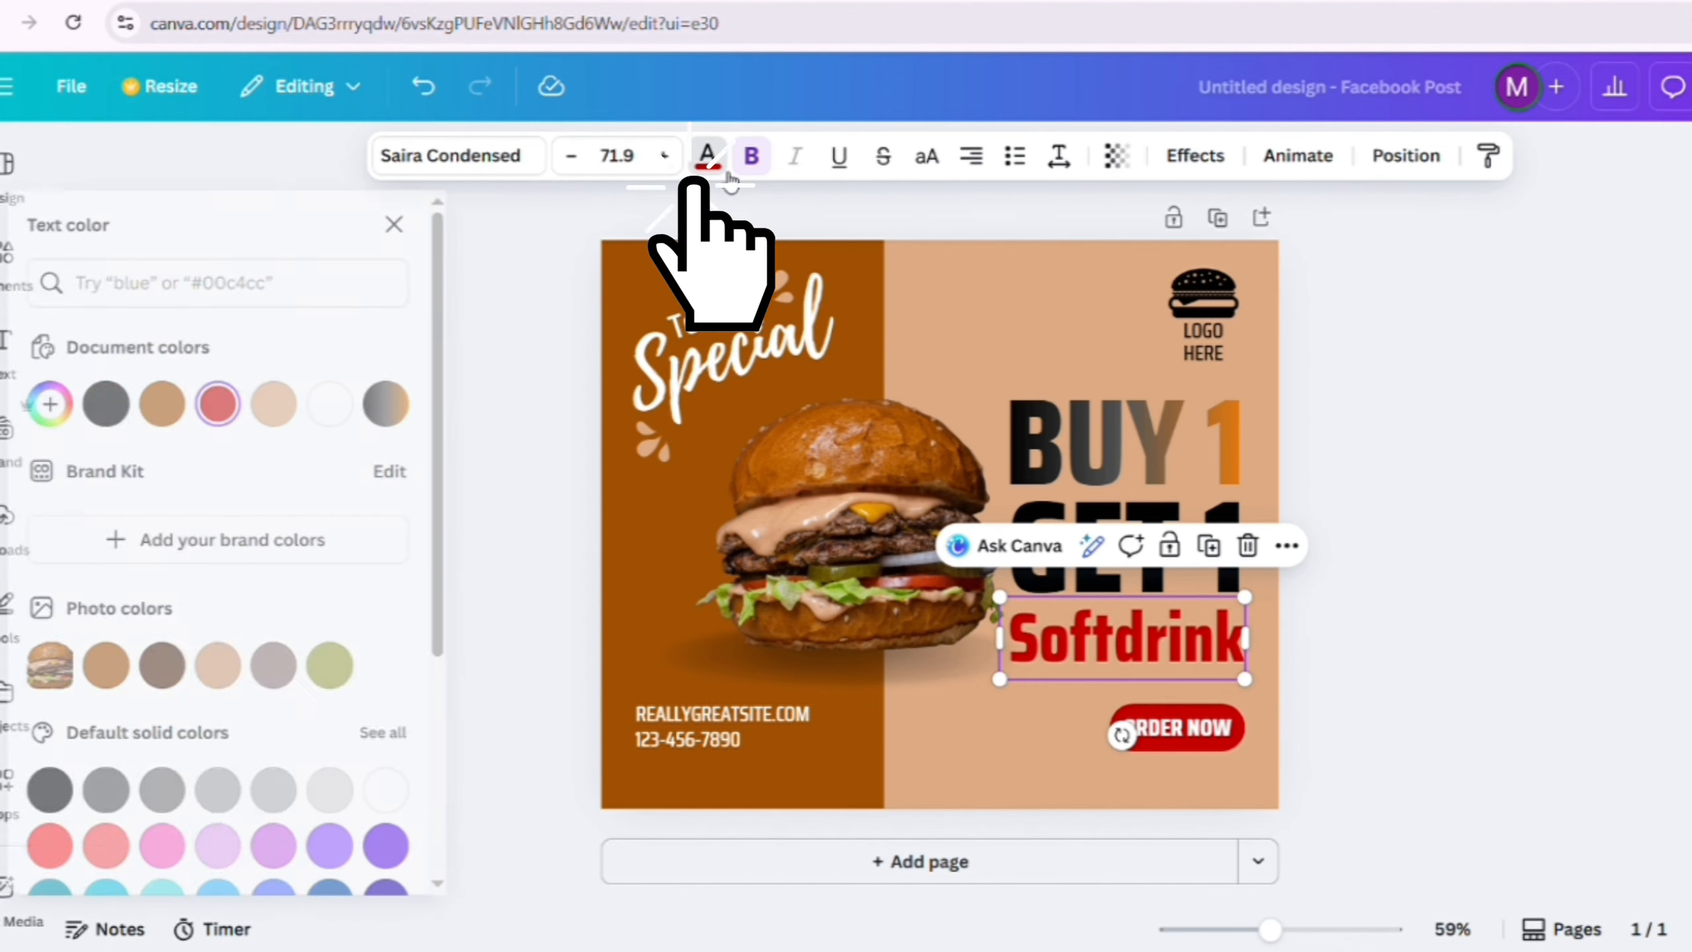
pyautogui.click(93, 409)
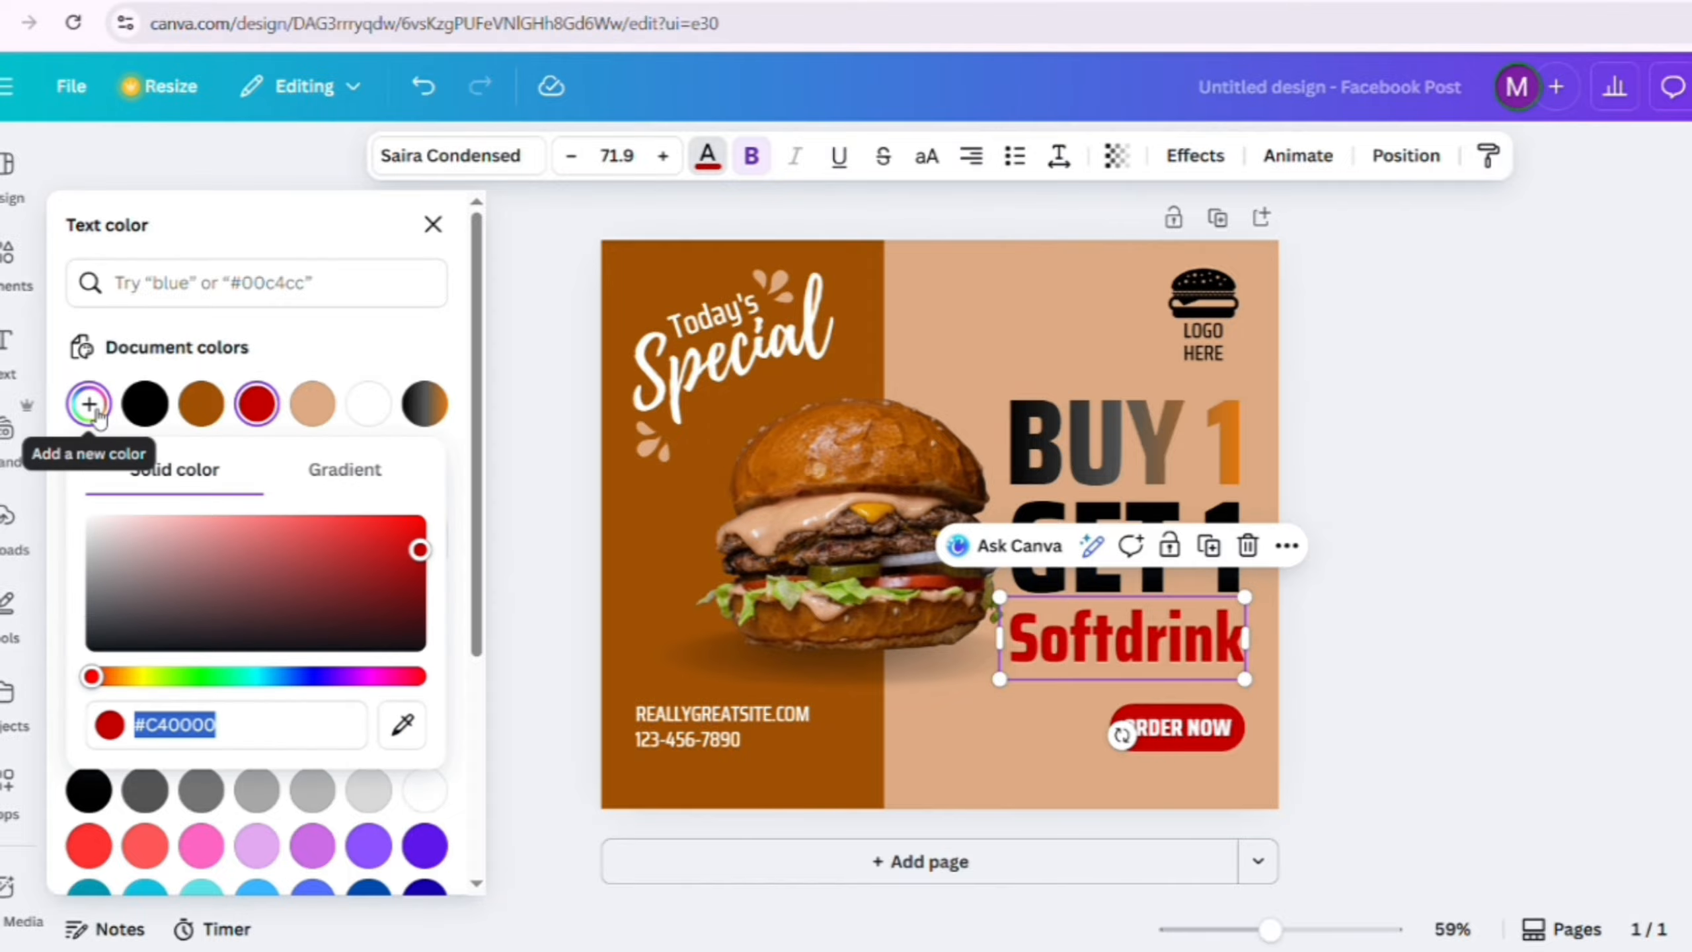
pyautogui.click(377, 485)
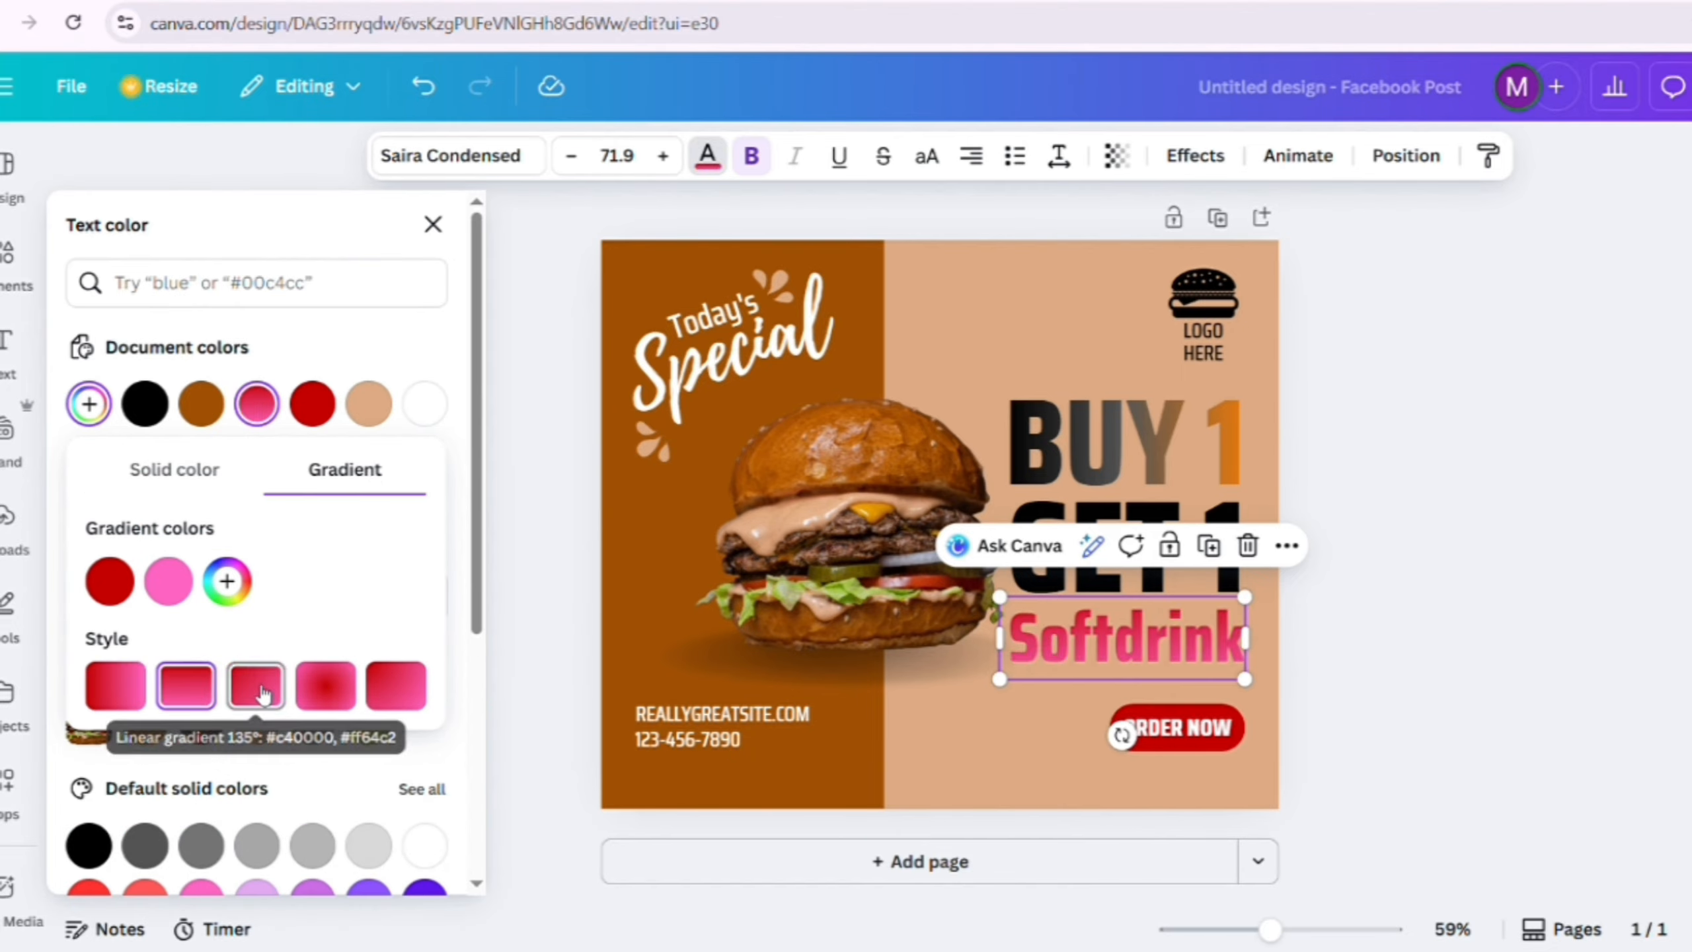
pyautogui.click(283, 698)
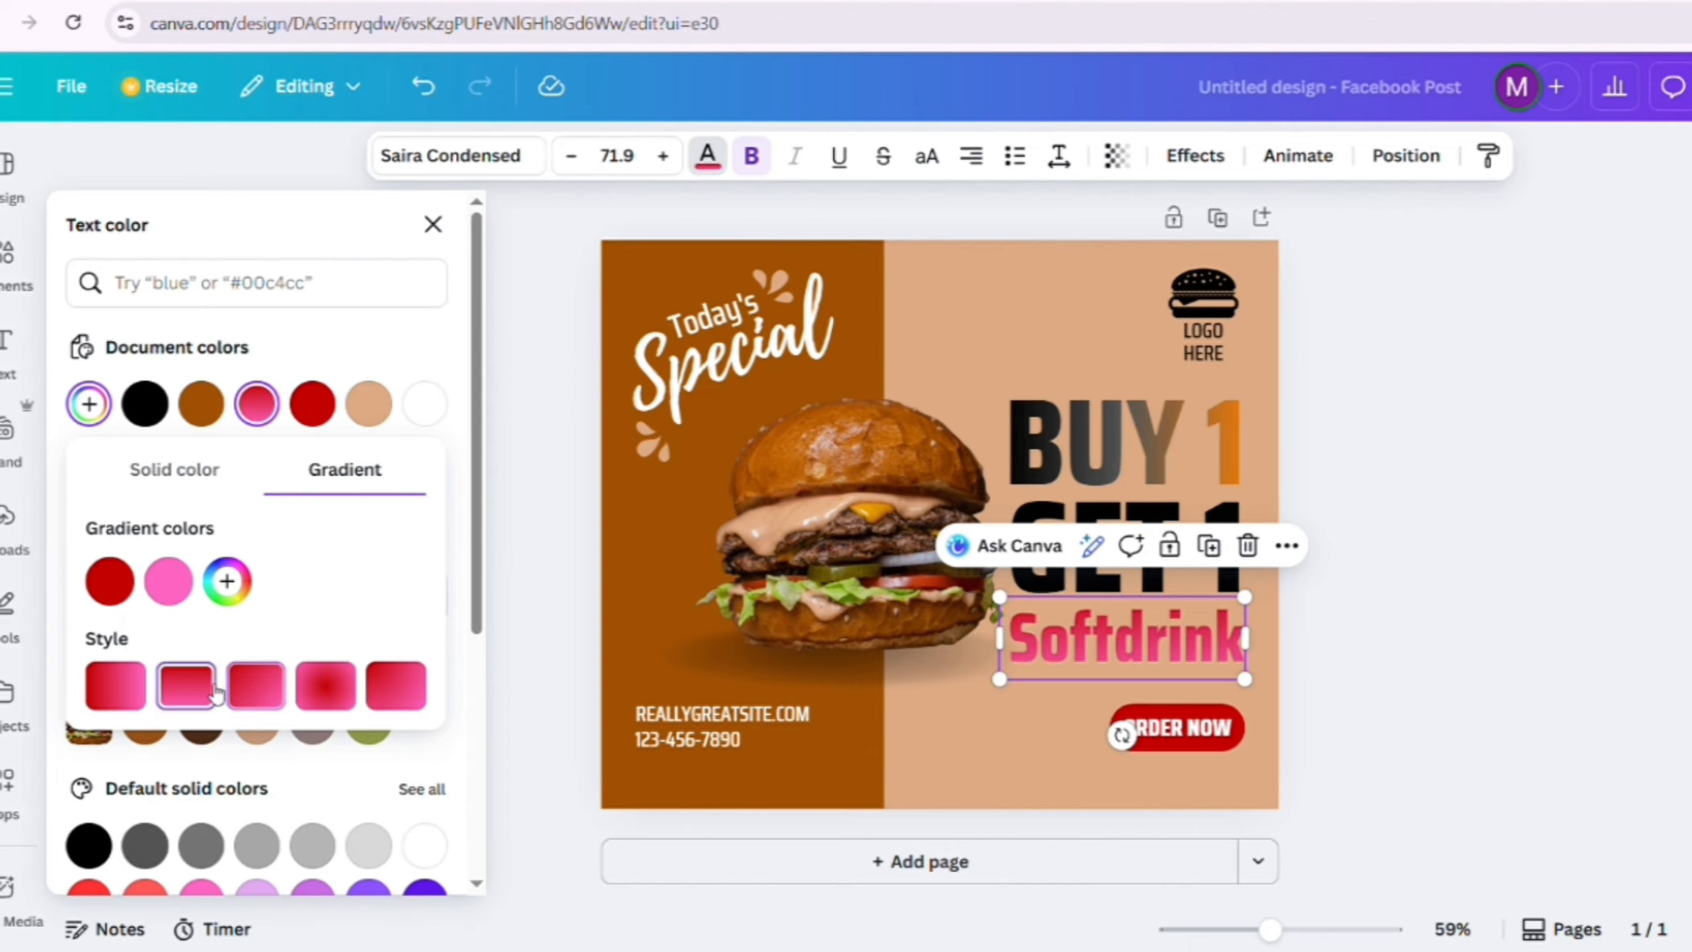
pyautogui.click(114, 687)
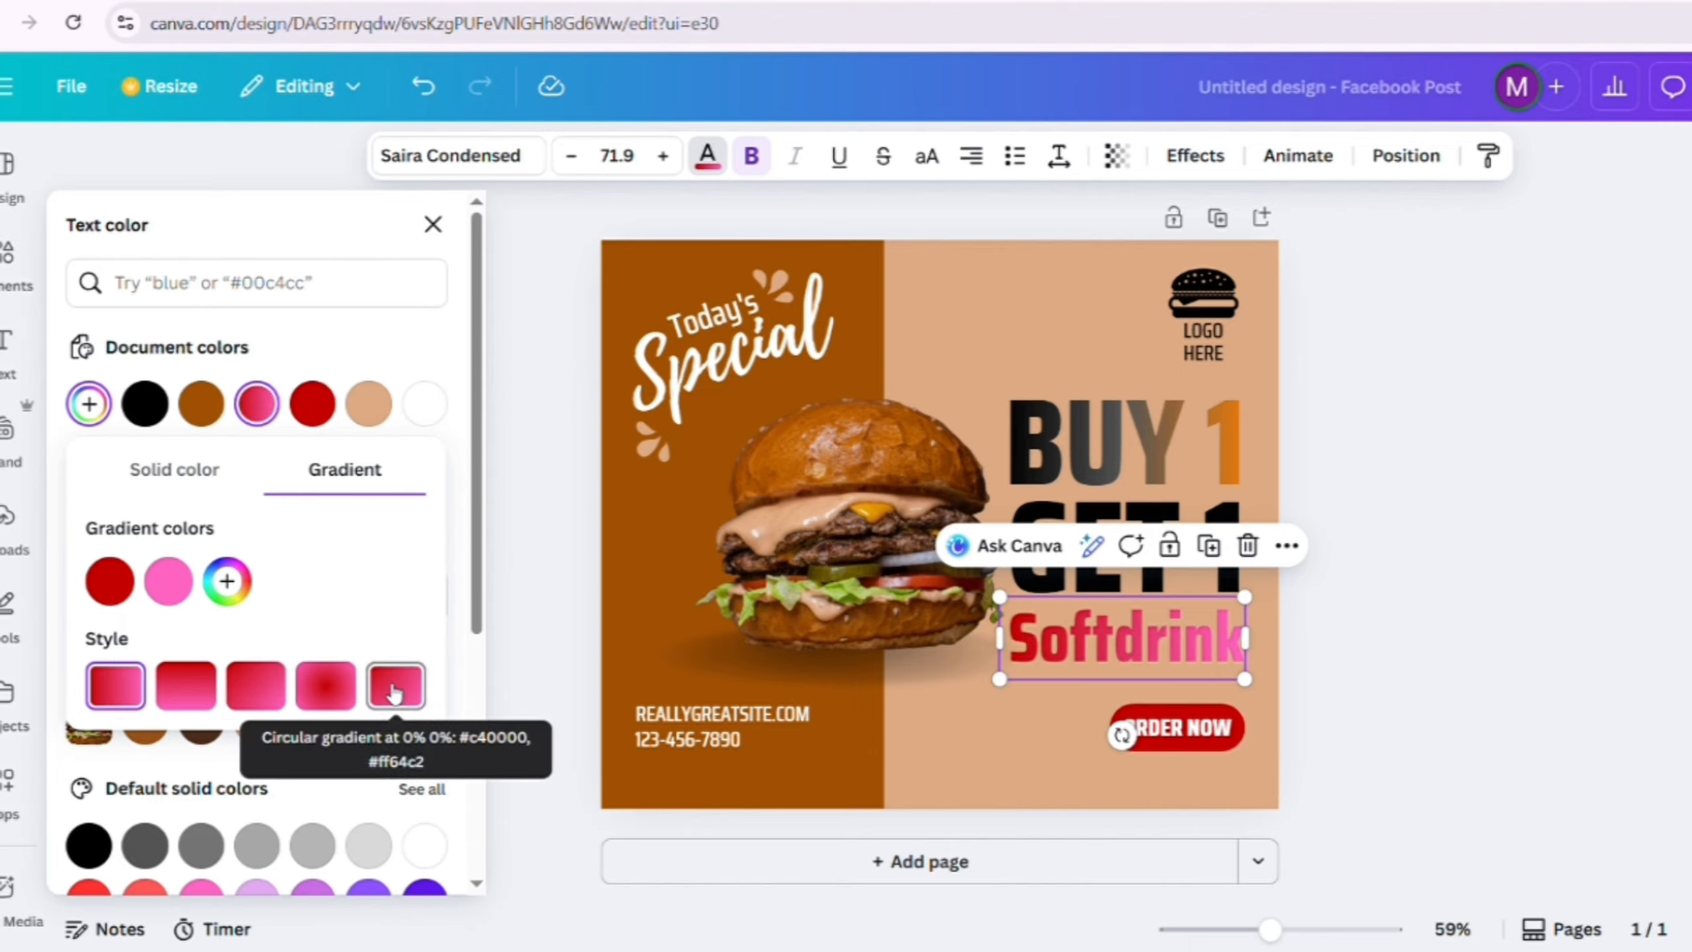
pyautogui.click(326, 687)
# Step: Add a third gradient colour to the "Softdrink" text, sampling #F0F1F5 from the screen, and set the style to linear 135°
pyautogui.click(226, 581)
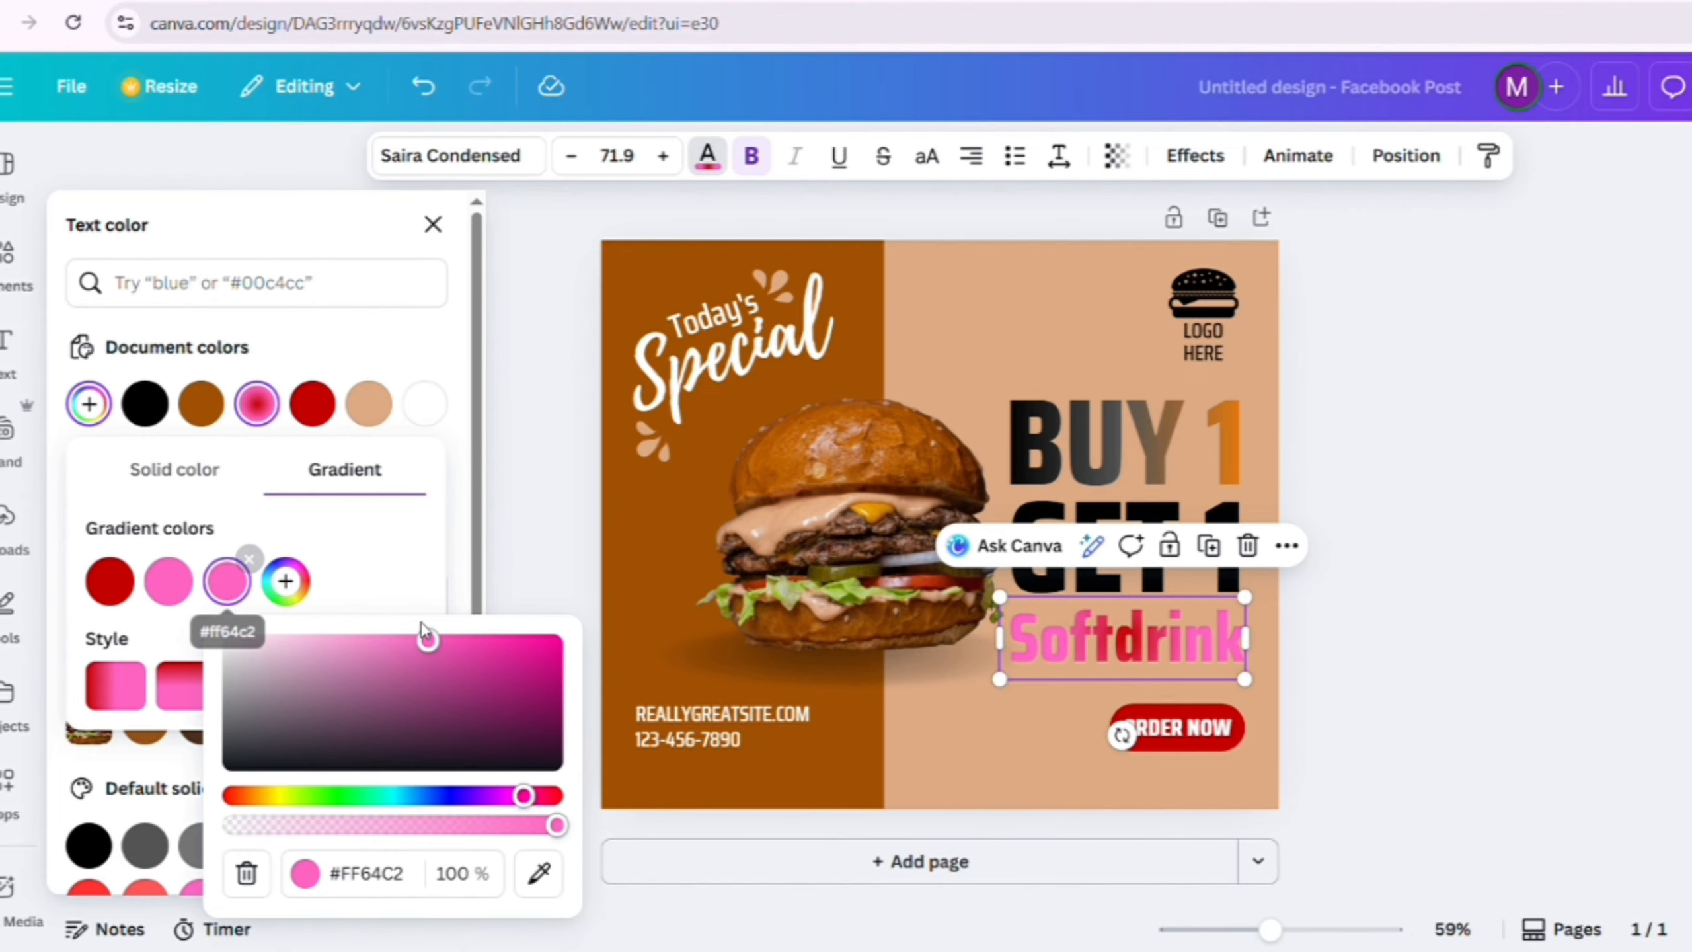
pyautogui.click(538, 872)
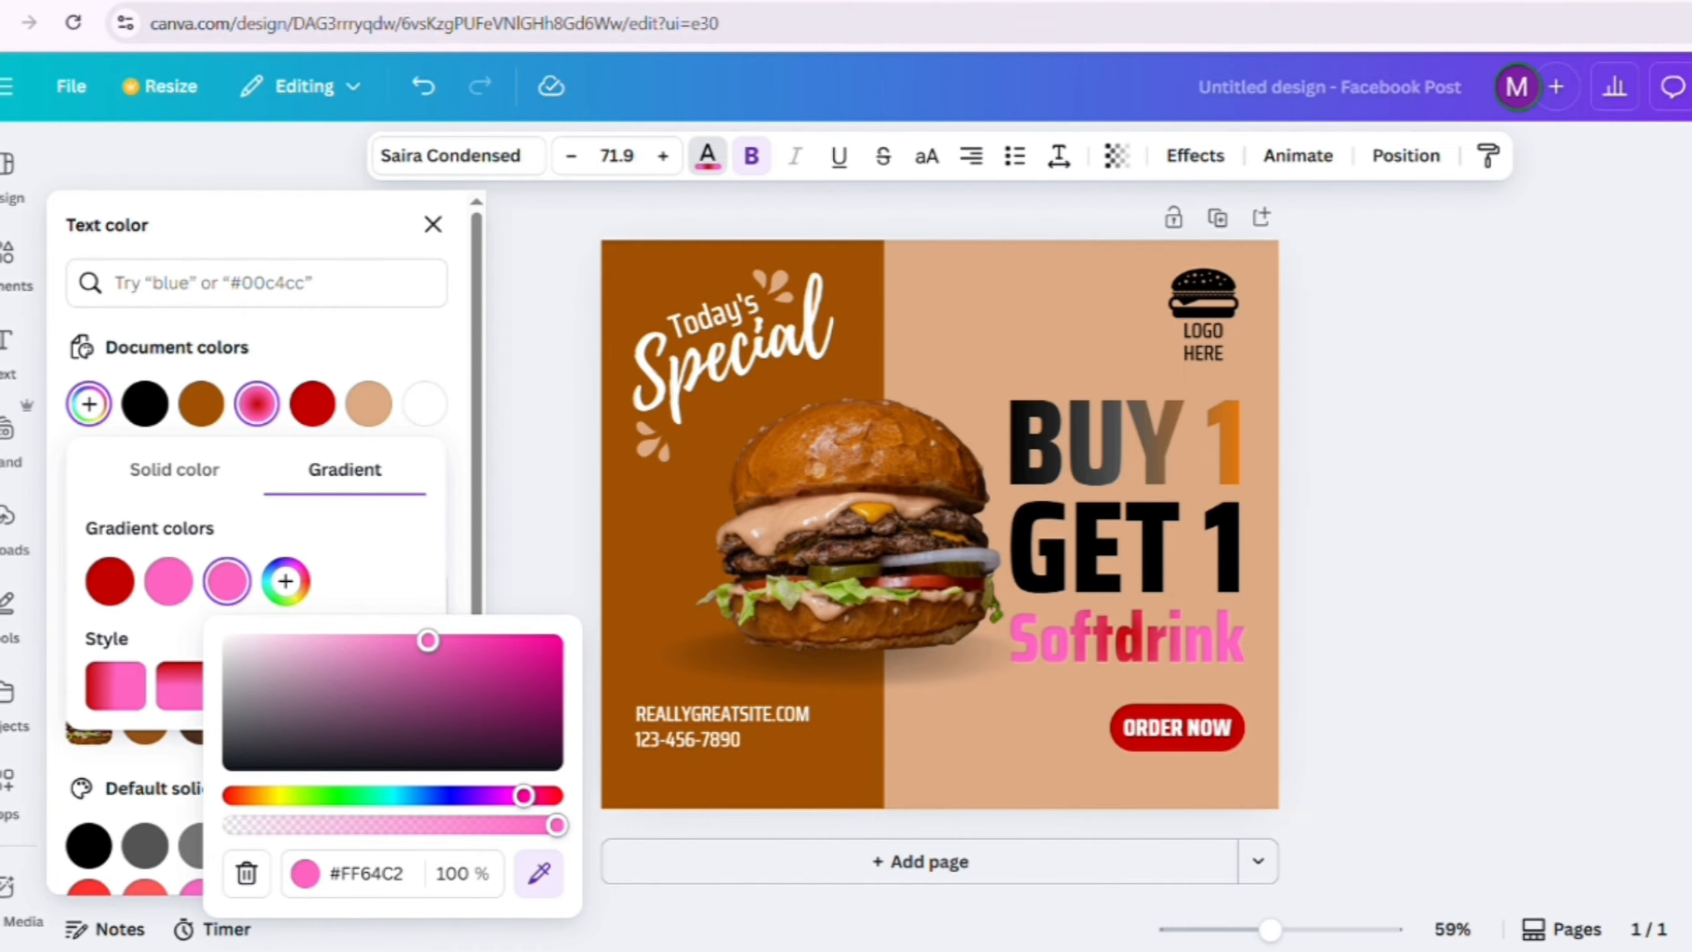
pyautogui.click(546, 566)
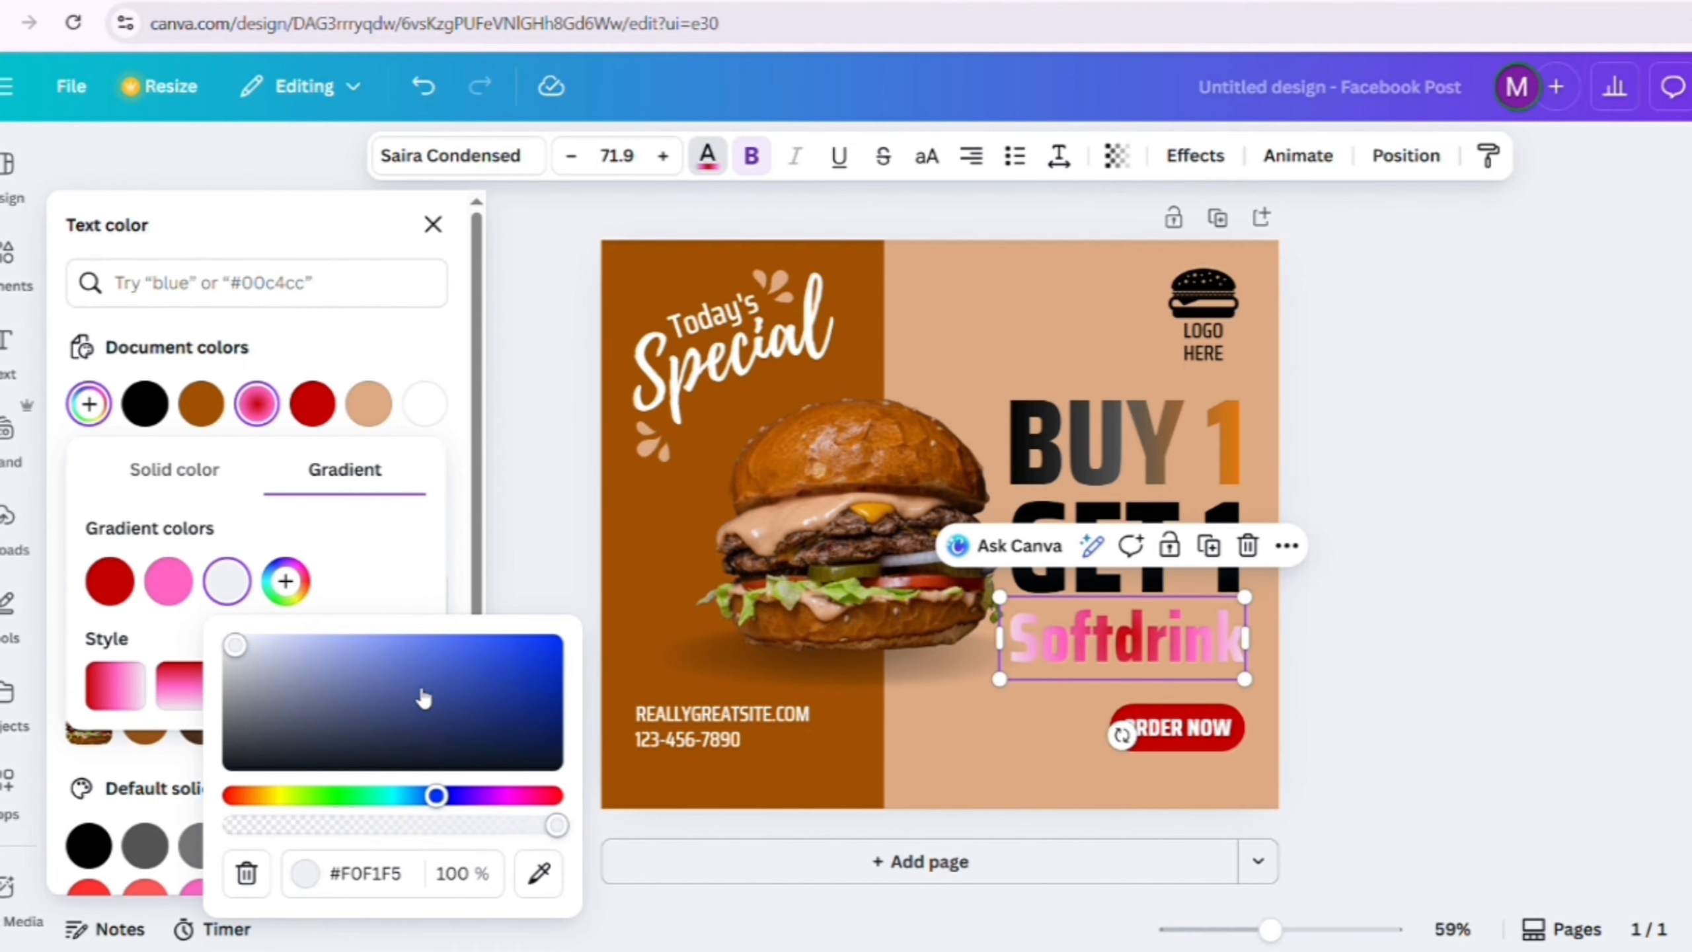
pyautogui.click(351, 573)
pyautogui.click(256, 688)
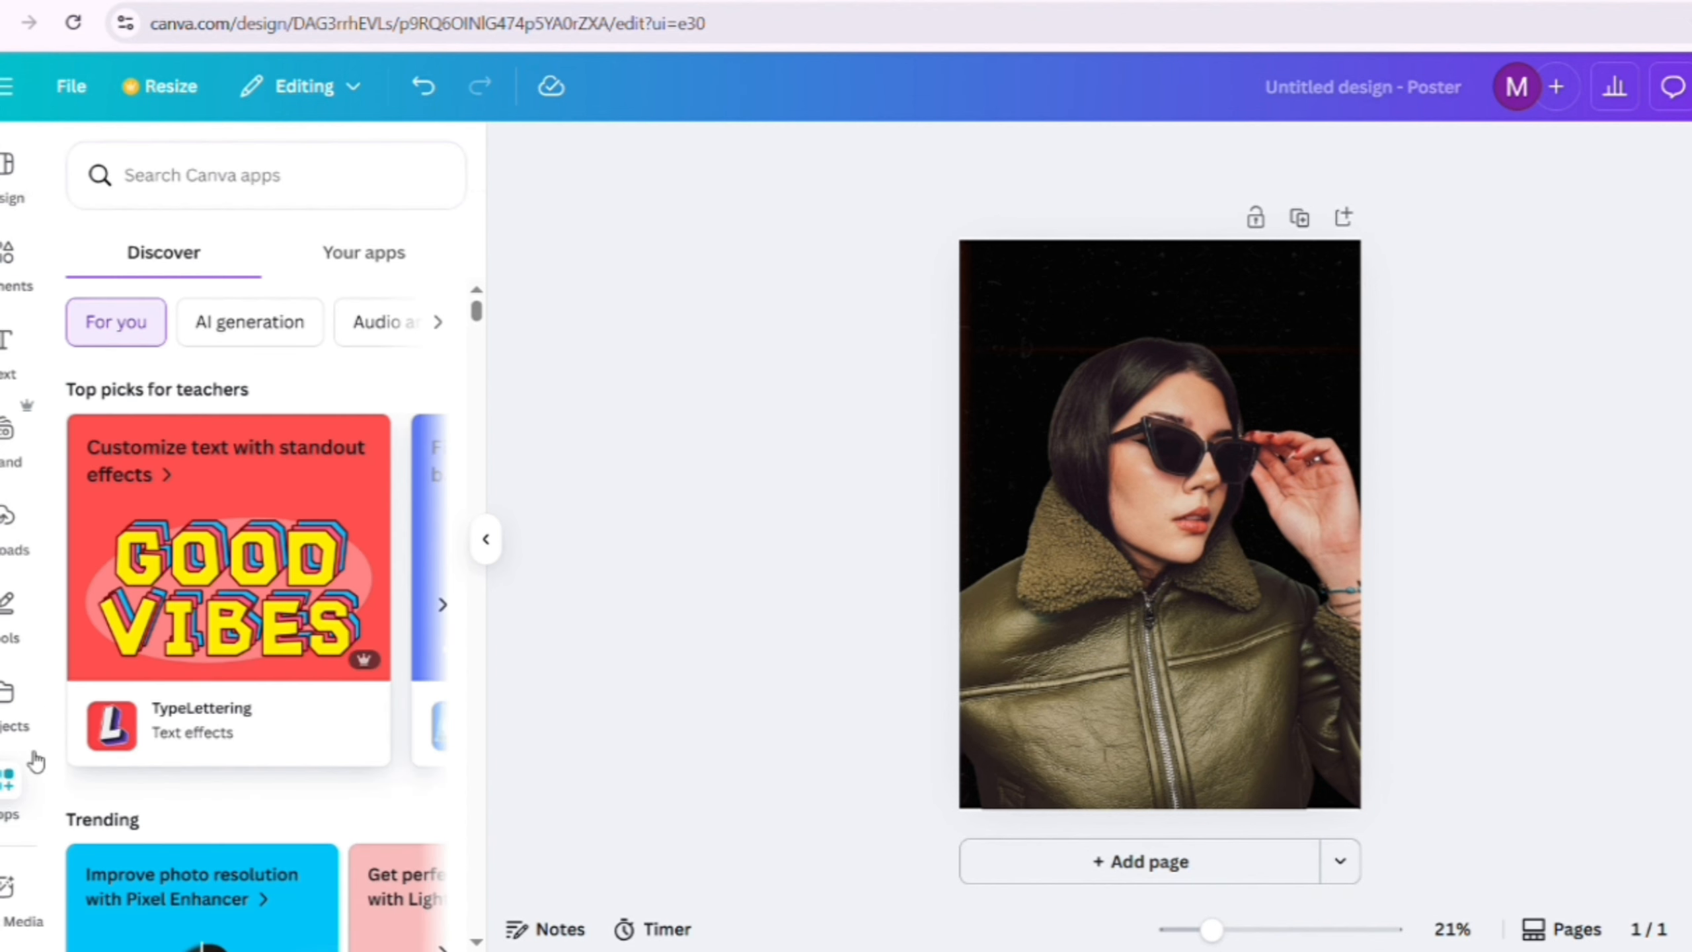
# Step: Search the Canva apps for "magic media" and open the Magic Media app
pyautogui.click(246, 190)
pyautogui.write('ma')
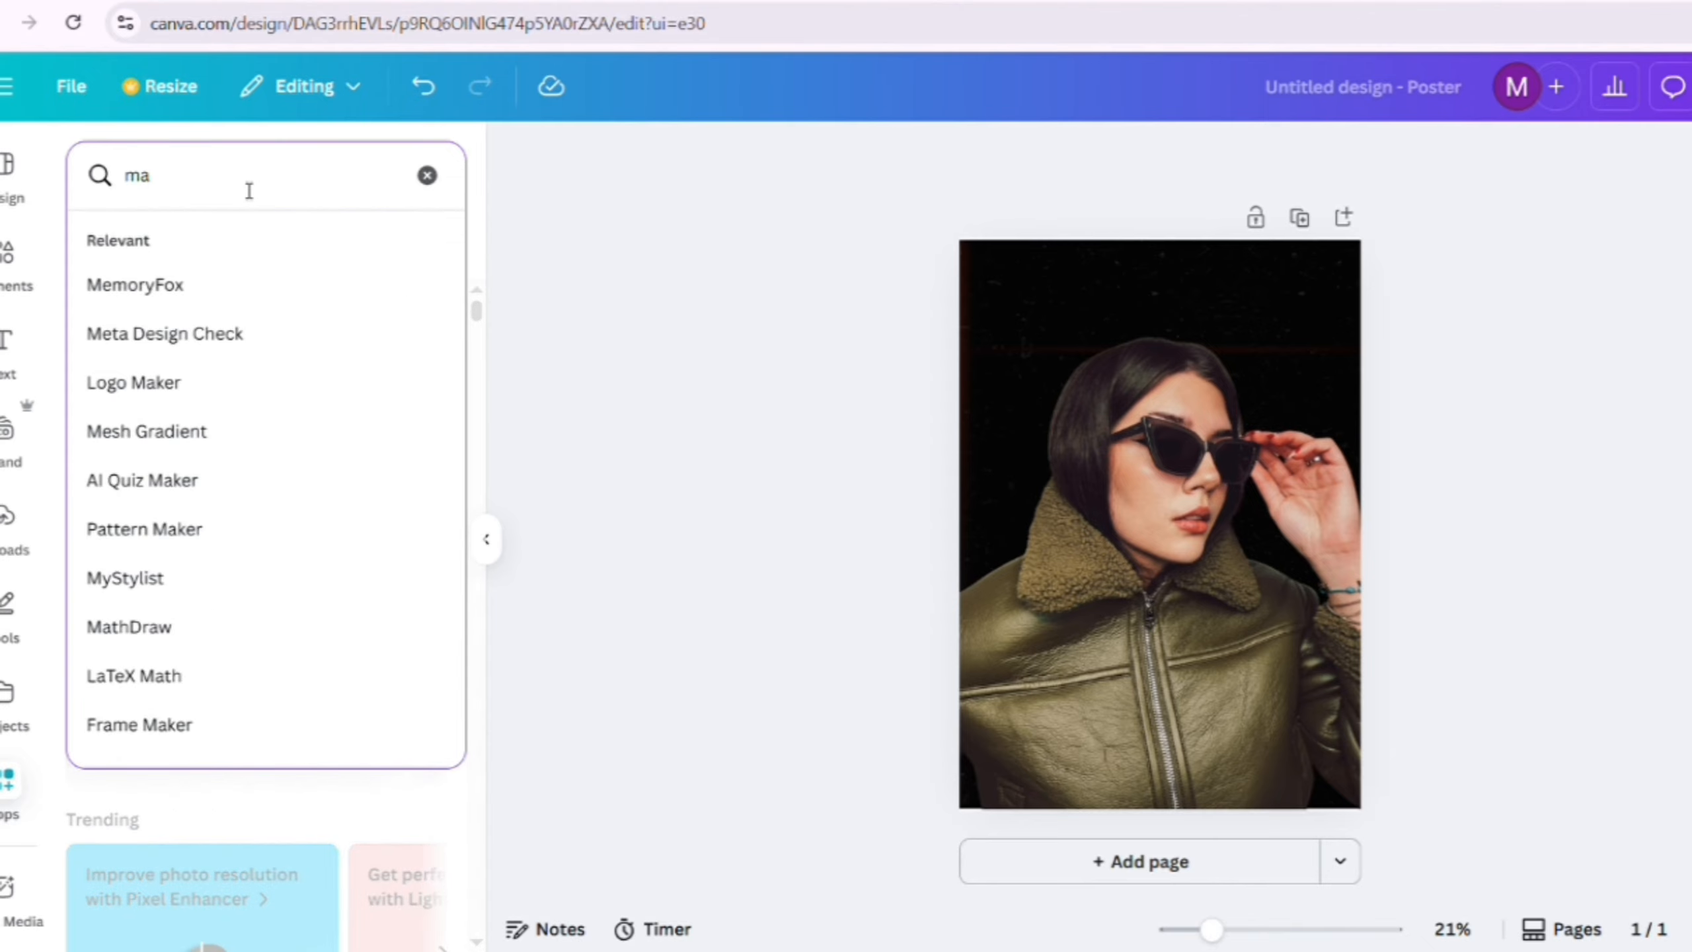
pyautogui.write('gic med')
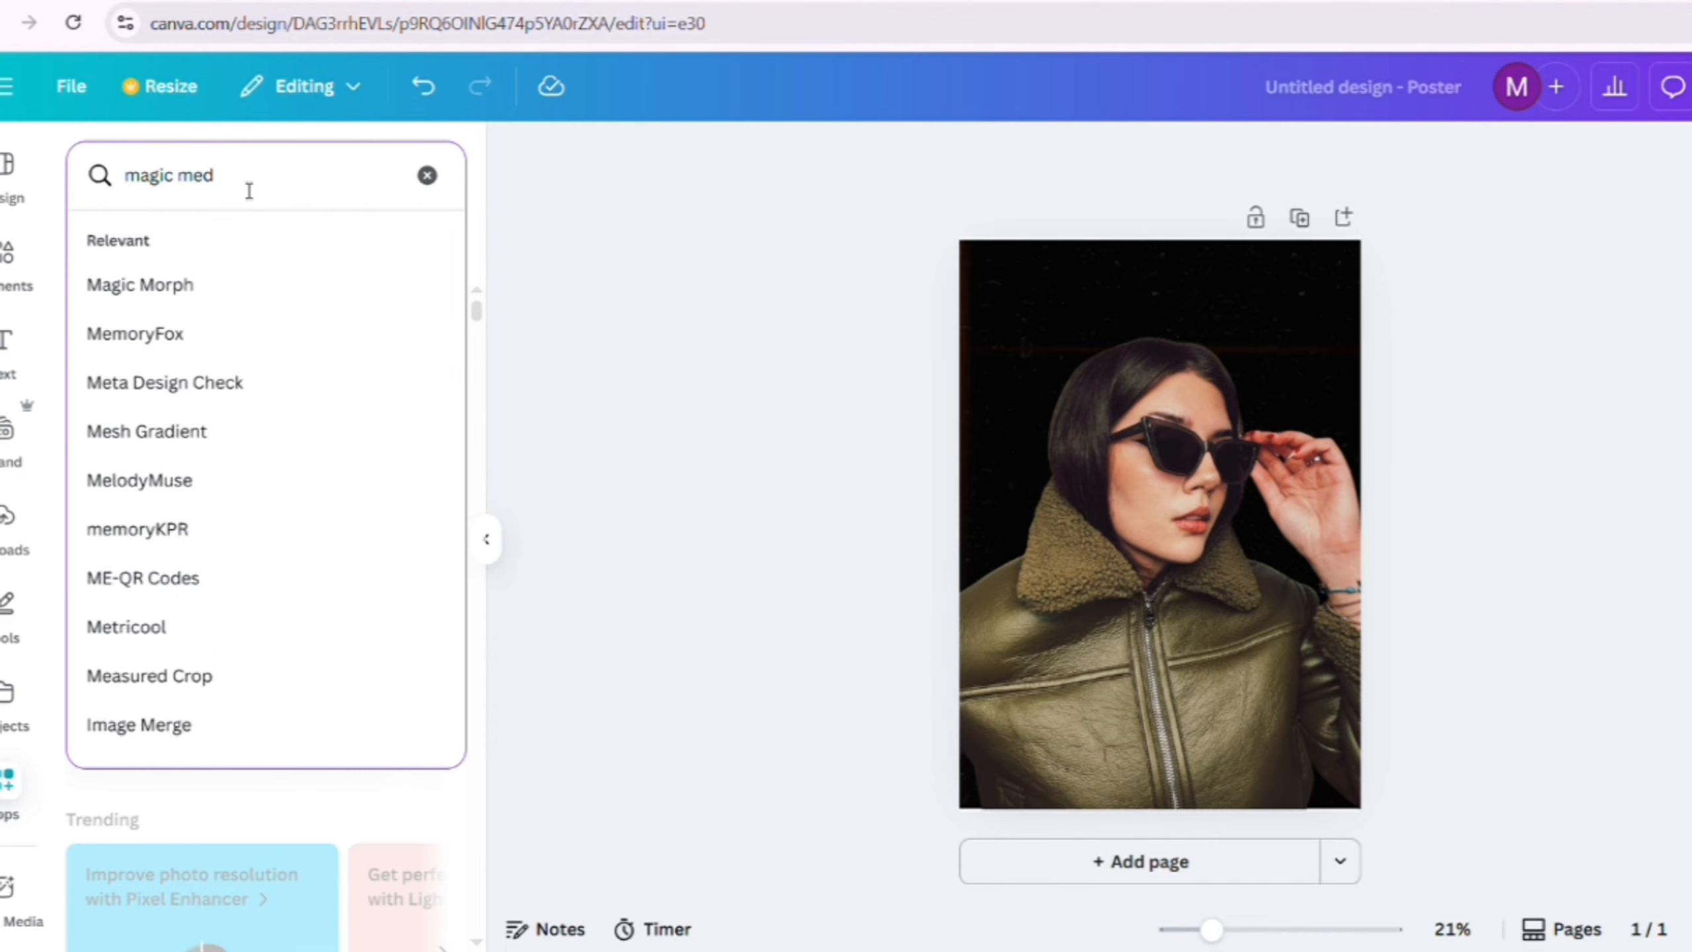
pyautogui.write('ia')
pyautogui.press('Return')
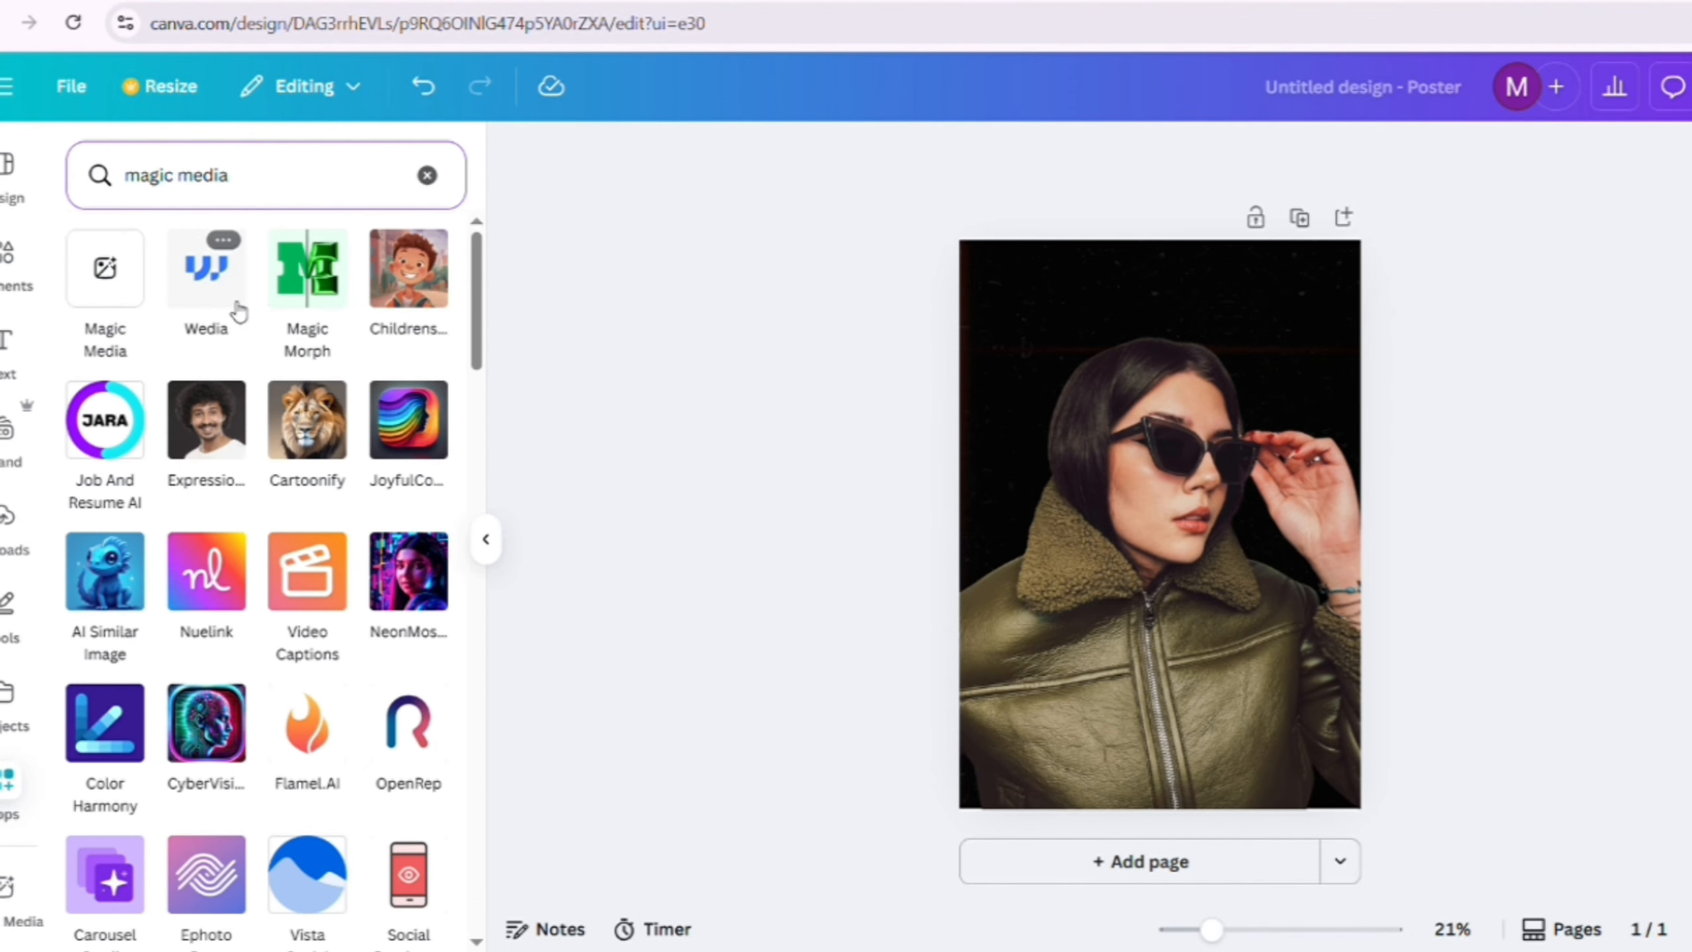
pyautogui.click(117, 308)
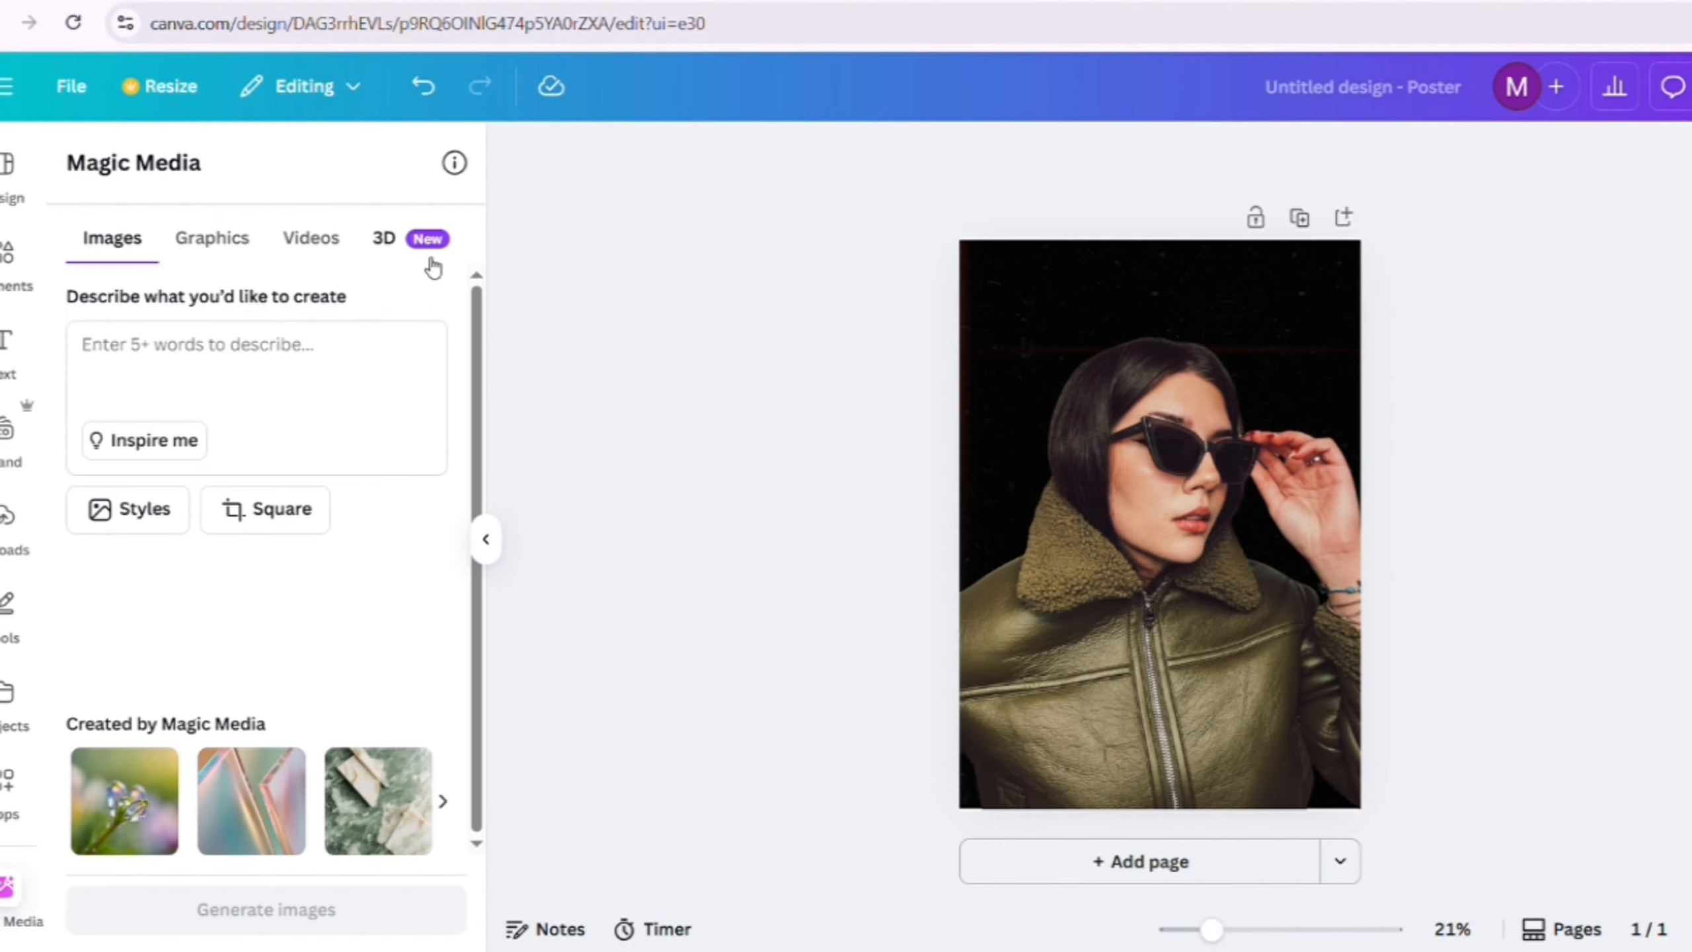
# Step: Generate a 3D object from a prompt for a futuristic night city with flying cars, tall glass buildings, neon lights and cinematic lighting
pyautogui.click(413, 253)
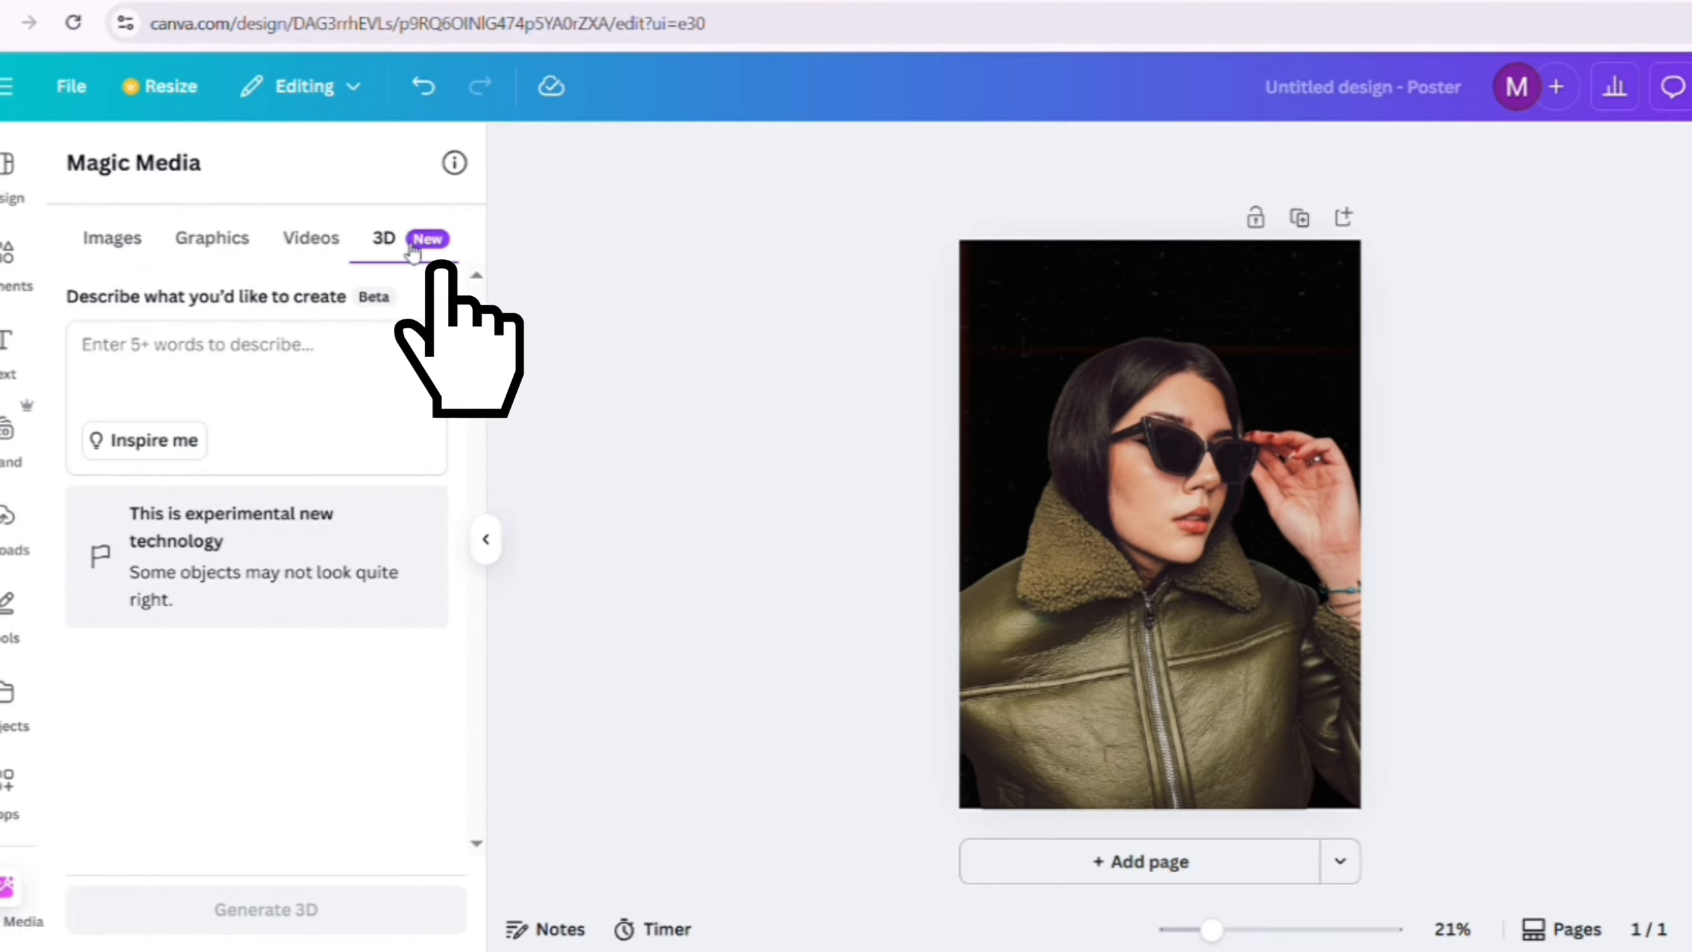
pyautogui.click(162, 353)
pyautogui.write('Create a 3D animation of a futuristic city with flying cars, tall glass buildings, and neon lights at night. The camera should smoothly move through the city streets, showing motion and depth. Add a cinematic lighting effect and realistic reflections.')
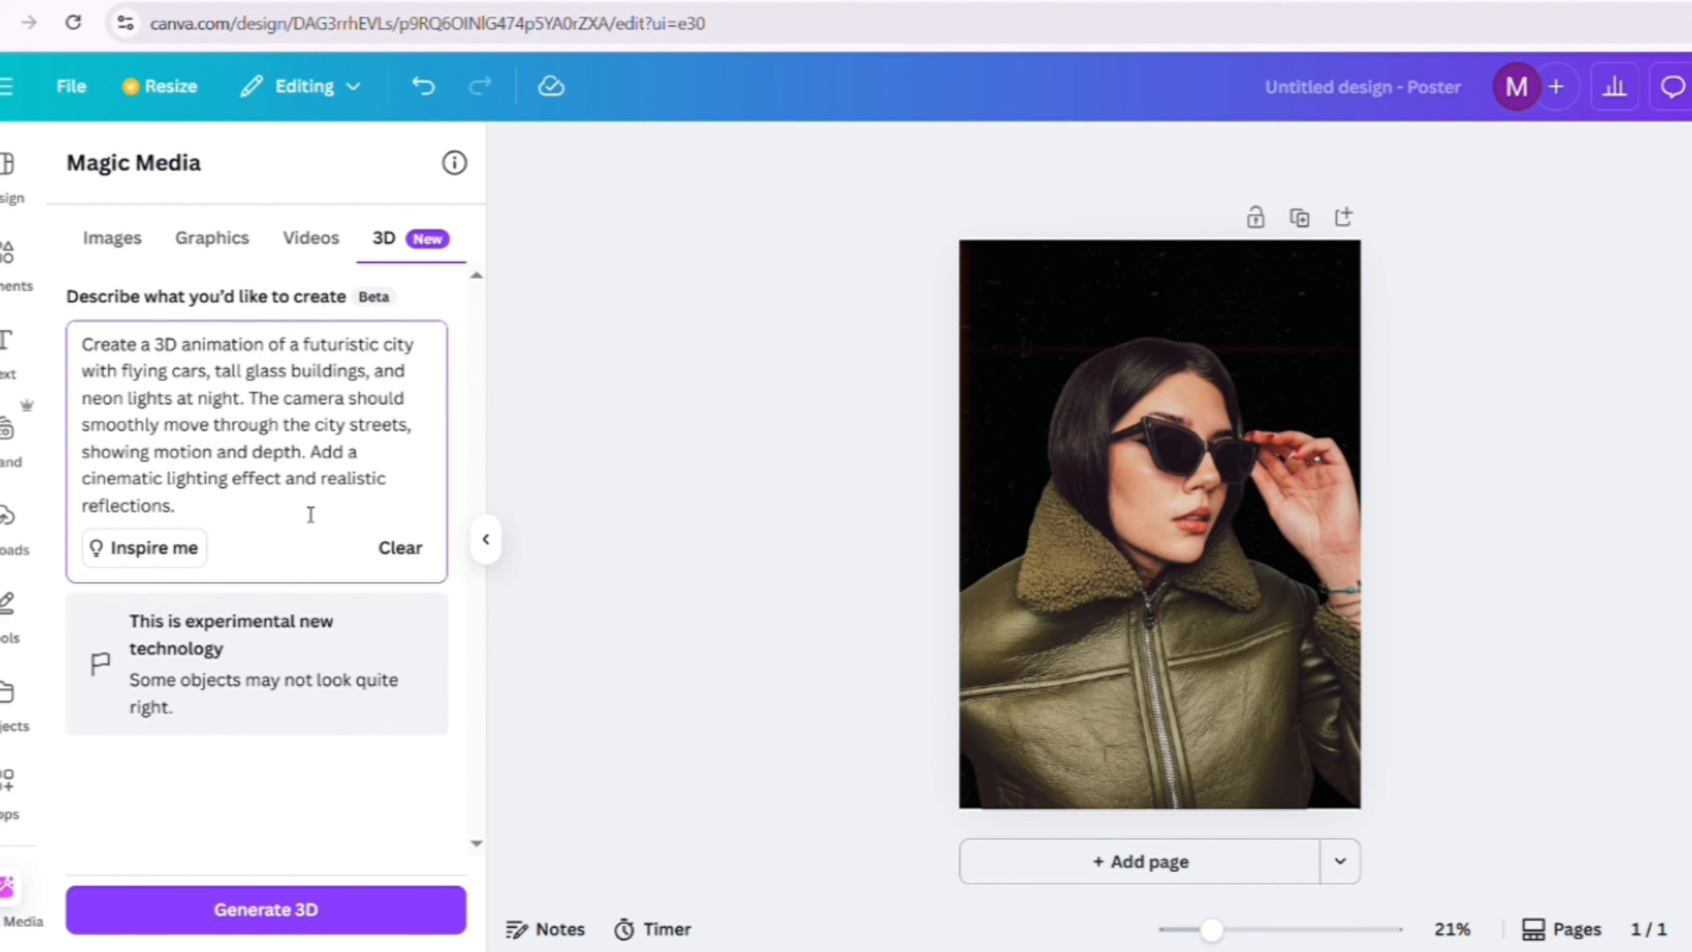
pyautogui.click(311, 910)
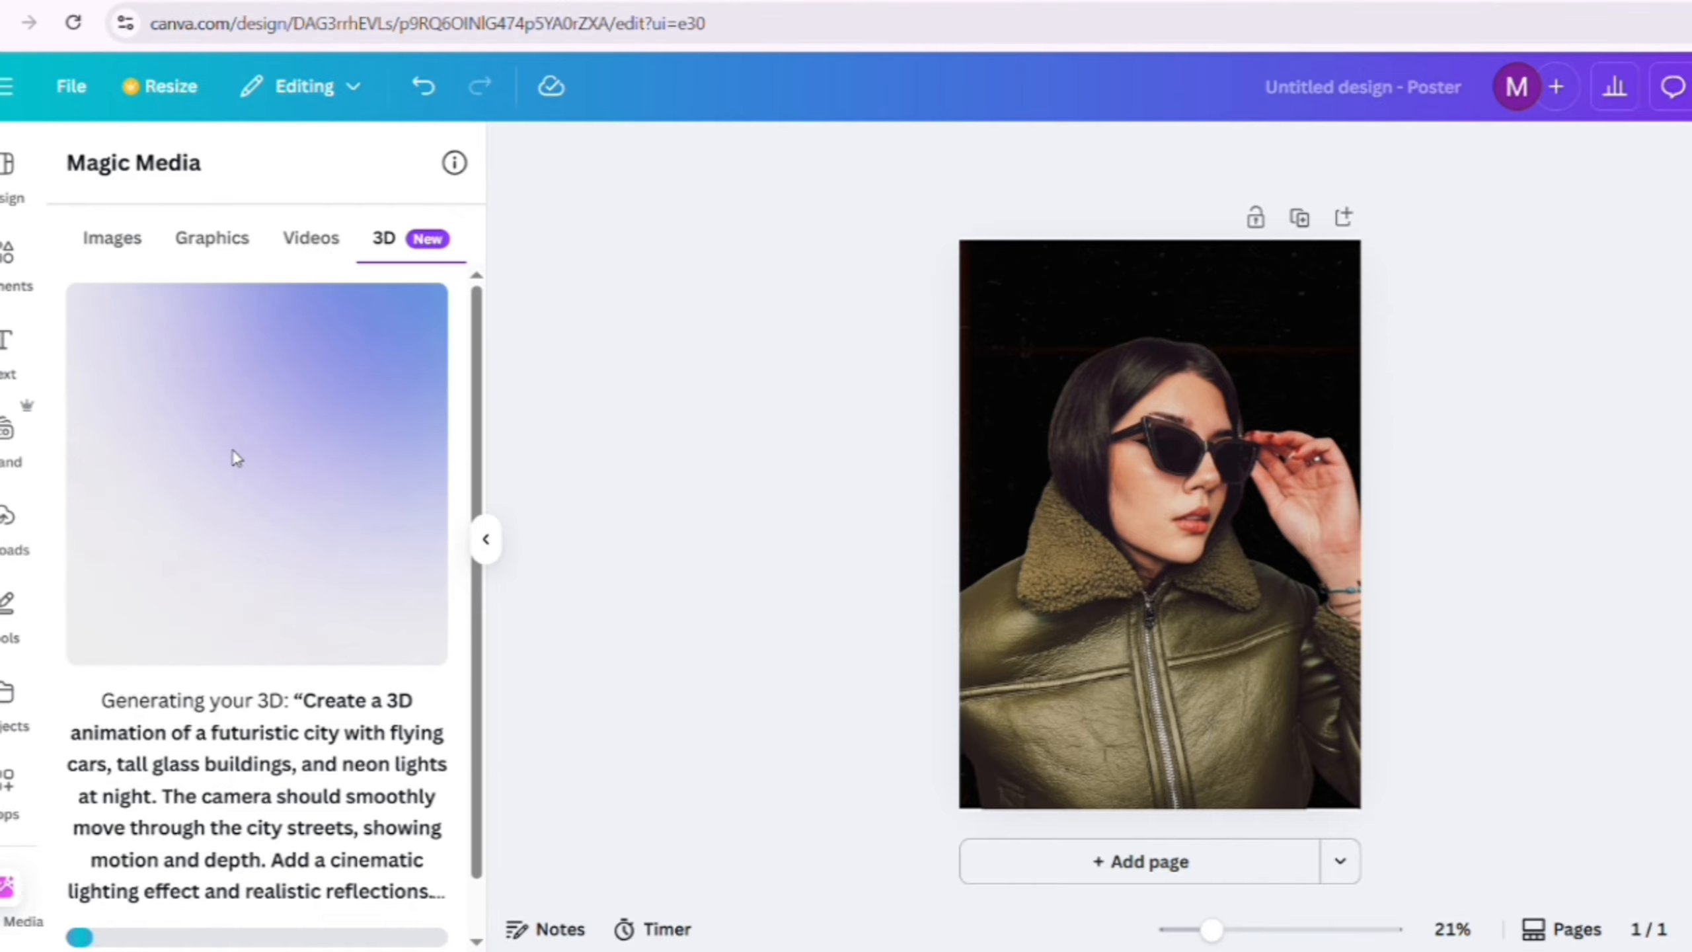
pyautogui.scroll(-1, 294, 505)
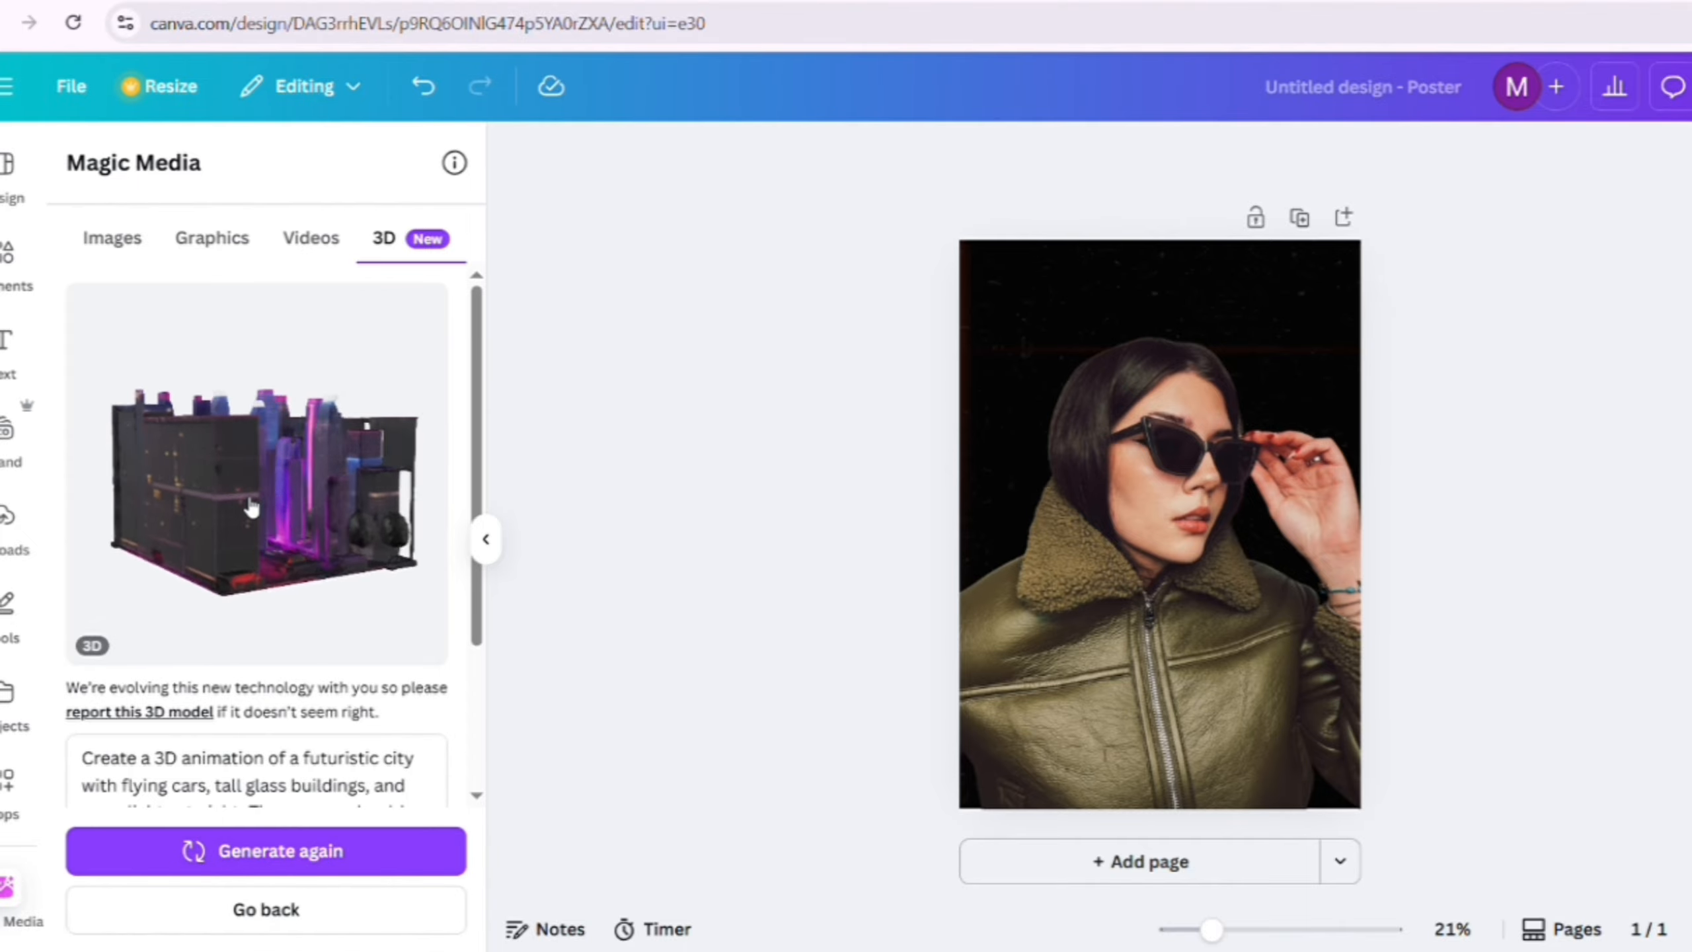
# Step: Insert the generated 3D city into the poster and rotate it in 3D horizontally
pyautogui.click(302, 537)
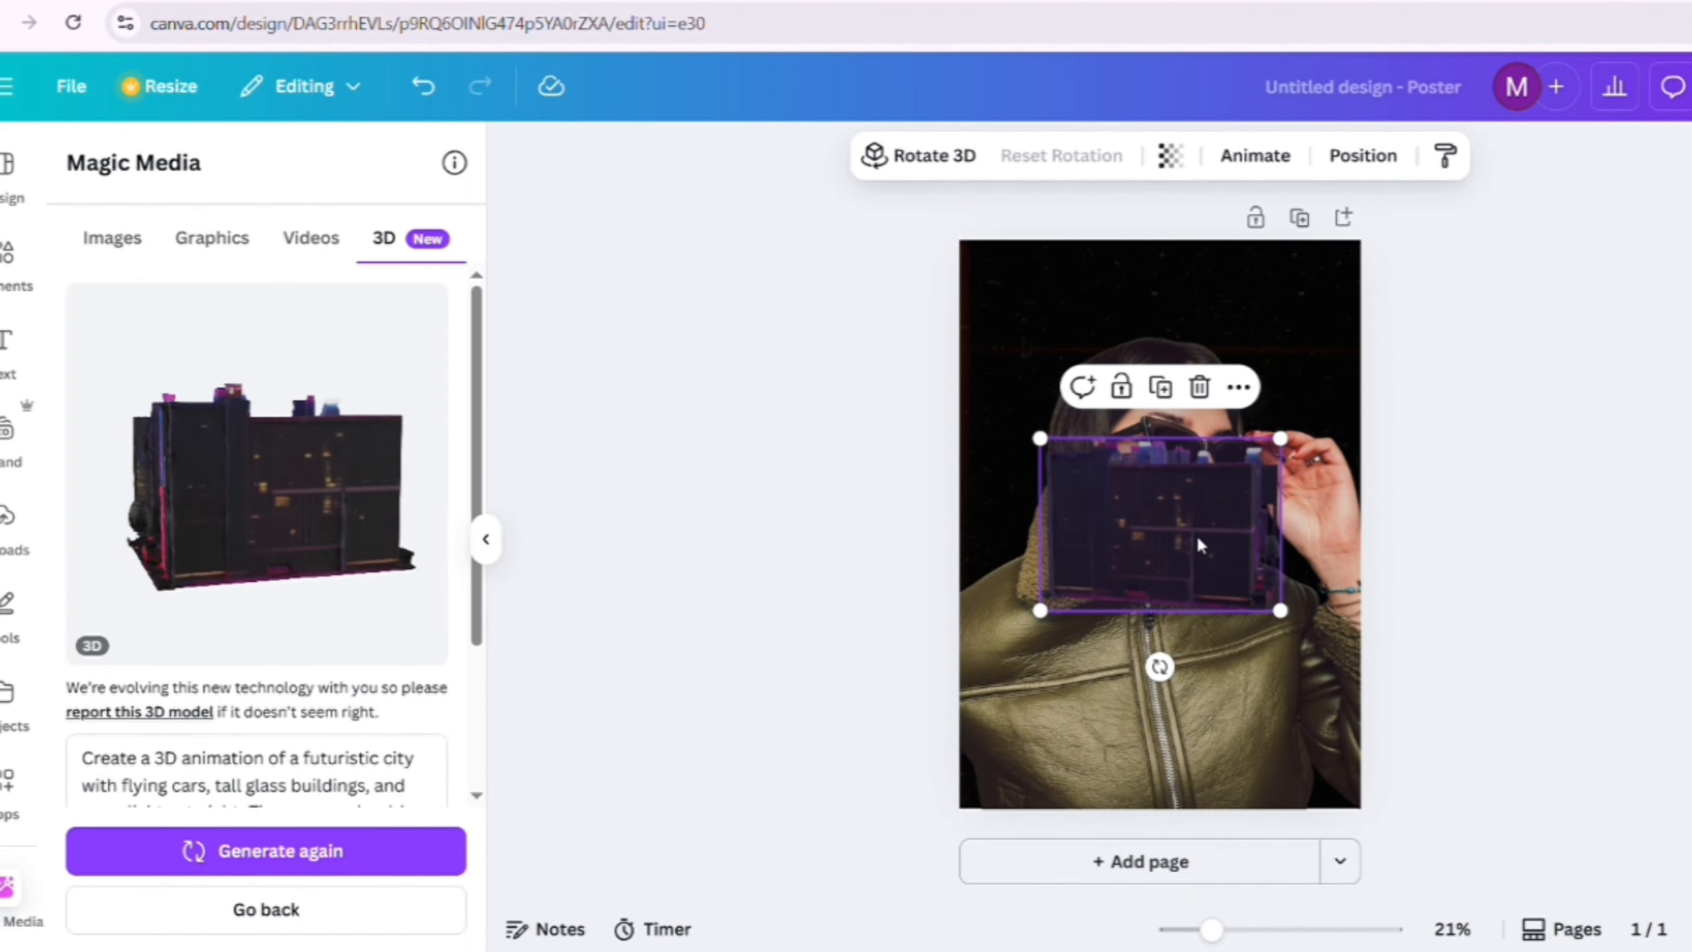
pyautogui.moveTo(1198, 544)
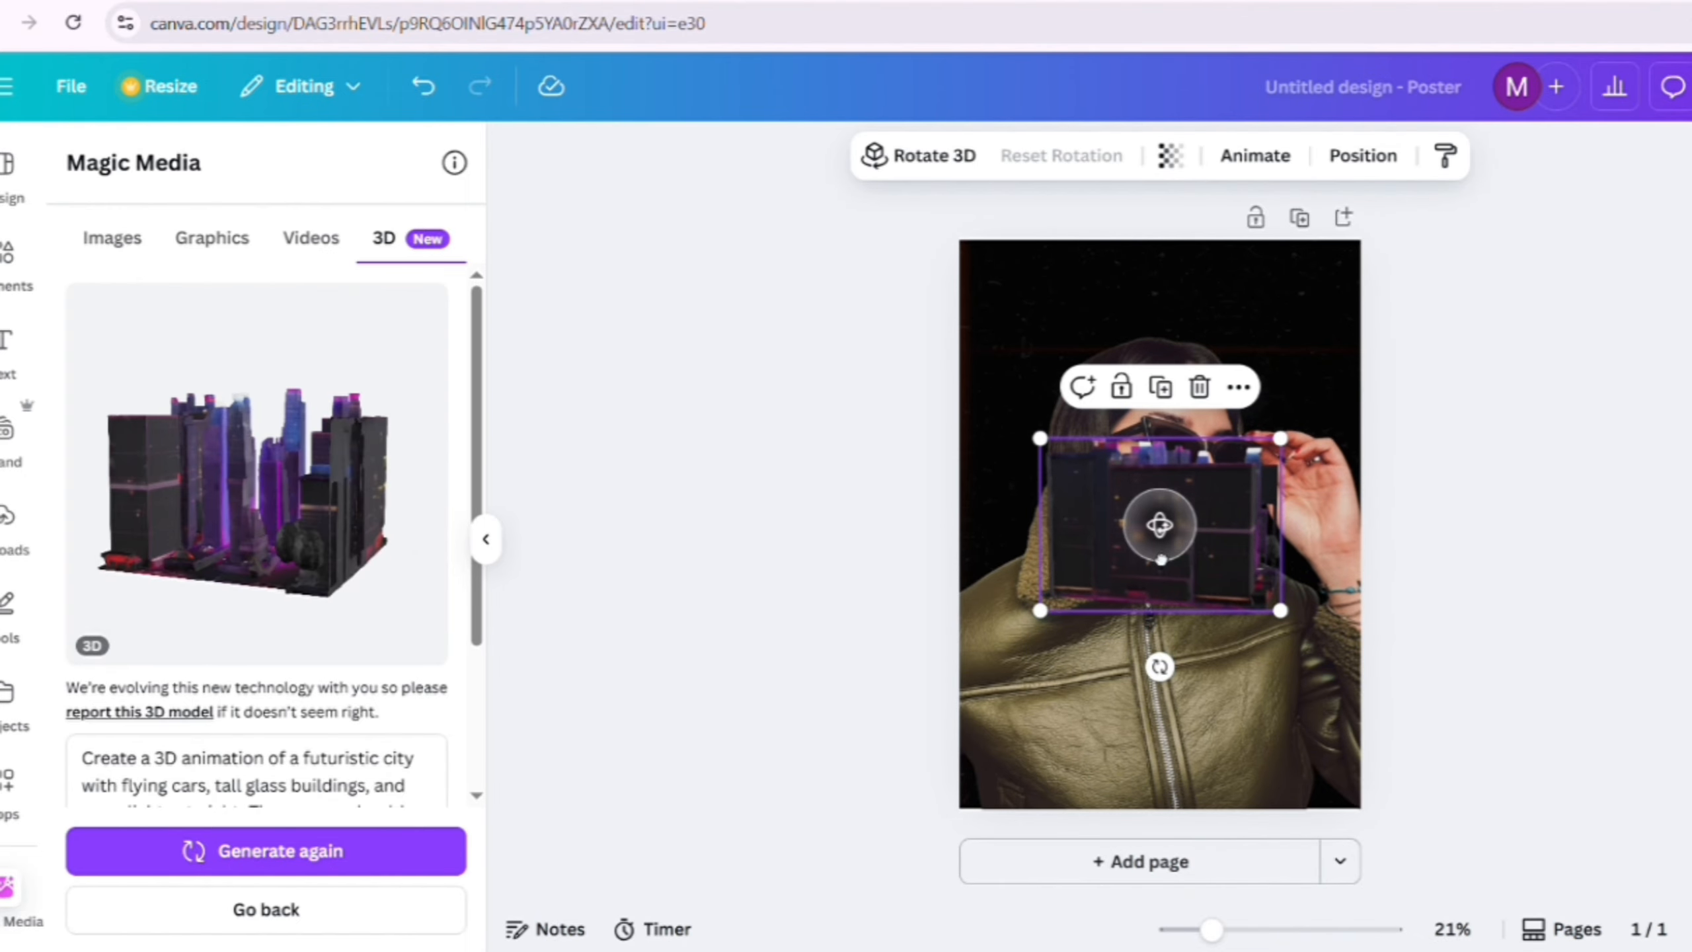
pyautogui.moveTo(1160, 525); pyautogui.dragTo(960, 536)
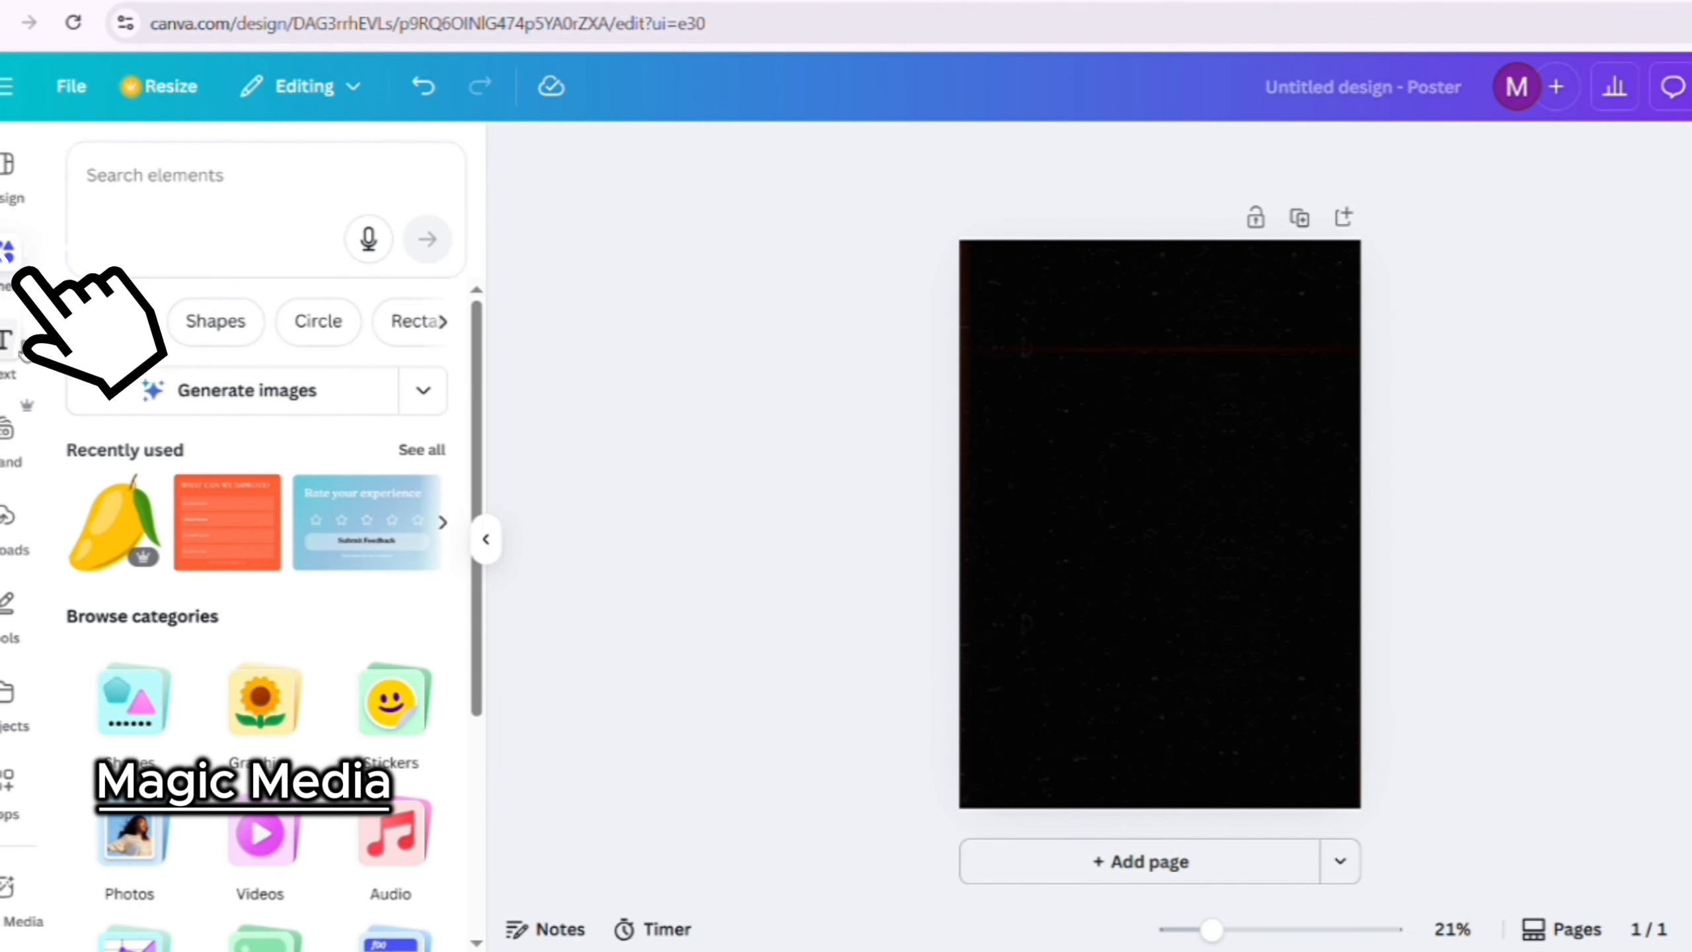
# Step: Browse the element categories and look through the elements offered for "Frame"
pyautogui.scroll(-5, 325, 666)
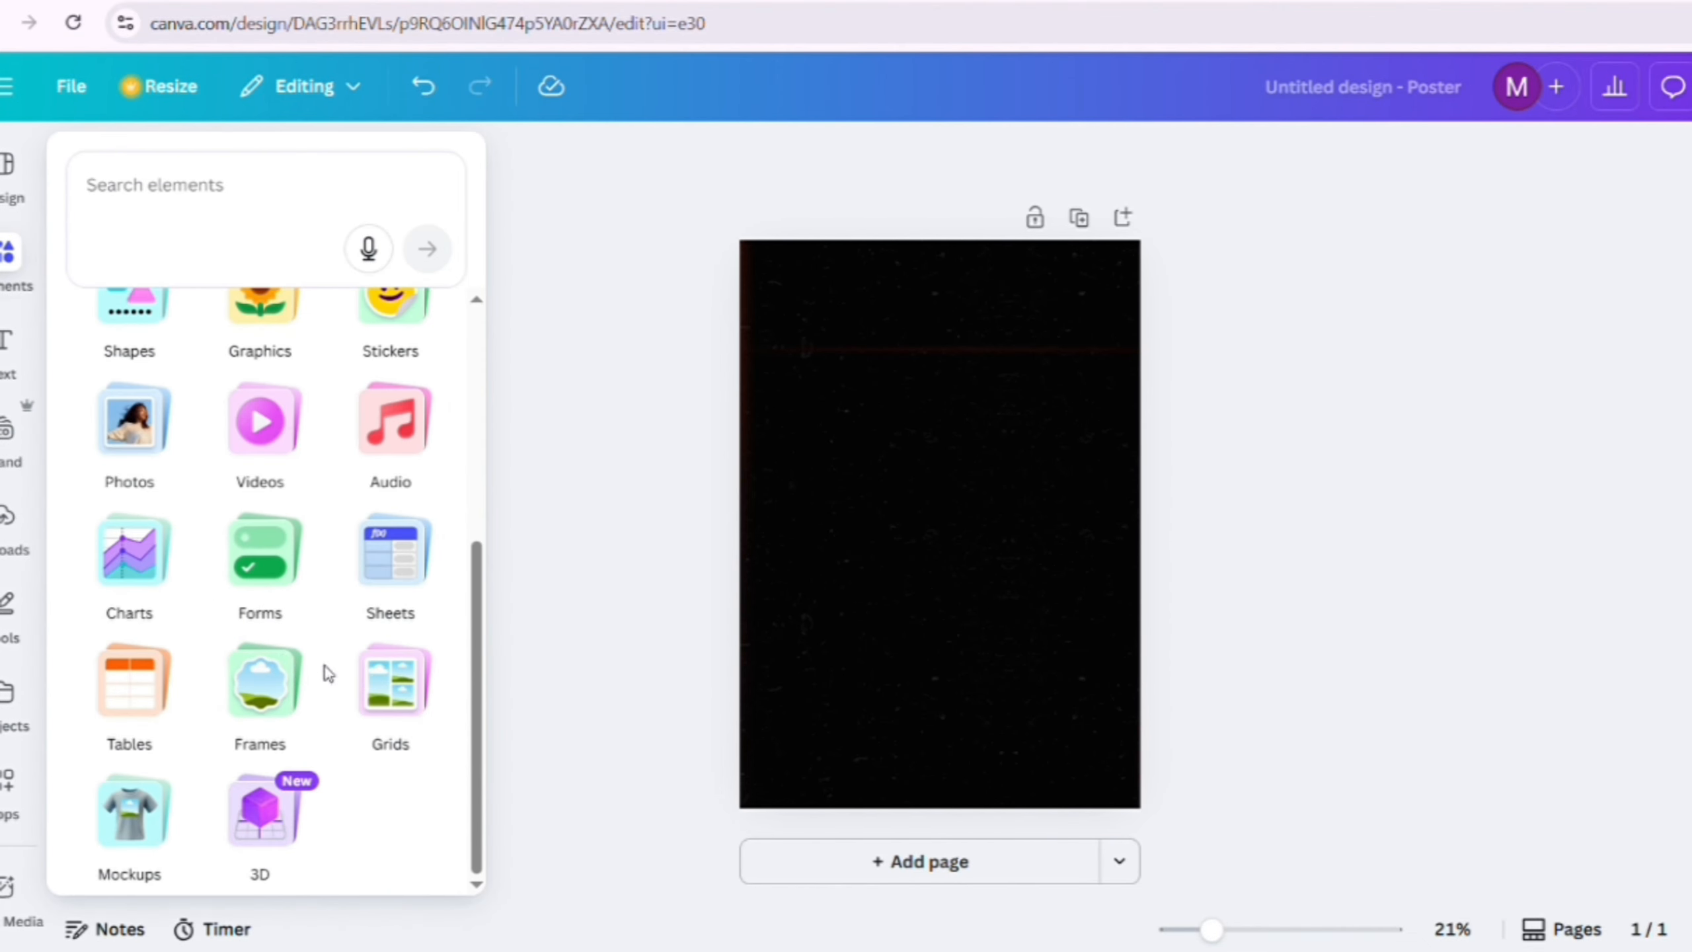
pyautogui.scroll(5, 325, 666)
pyautogui.click(142, 343)
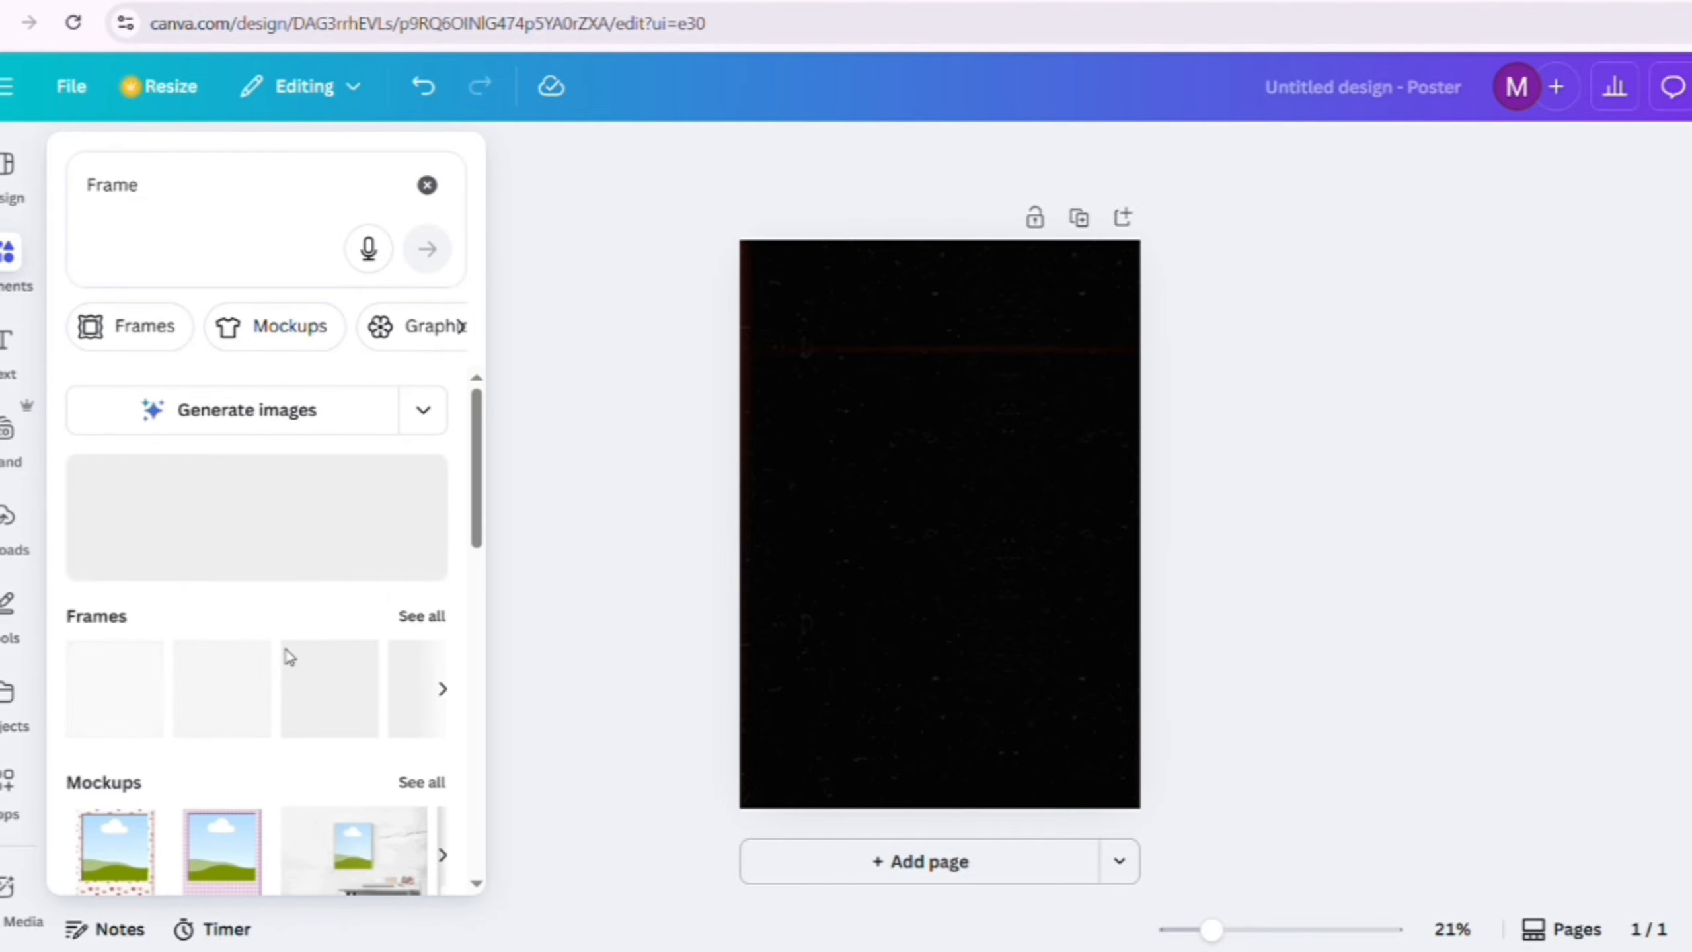
pyautogui.scroll(-5, 313, 730)
pyautogui.scroll(-3, 300, 729)
pyautogui.scroll(10, 300, 729)
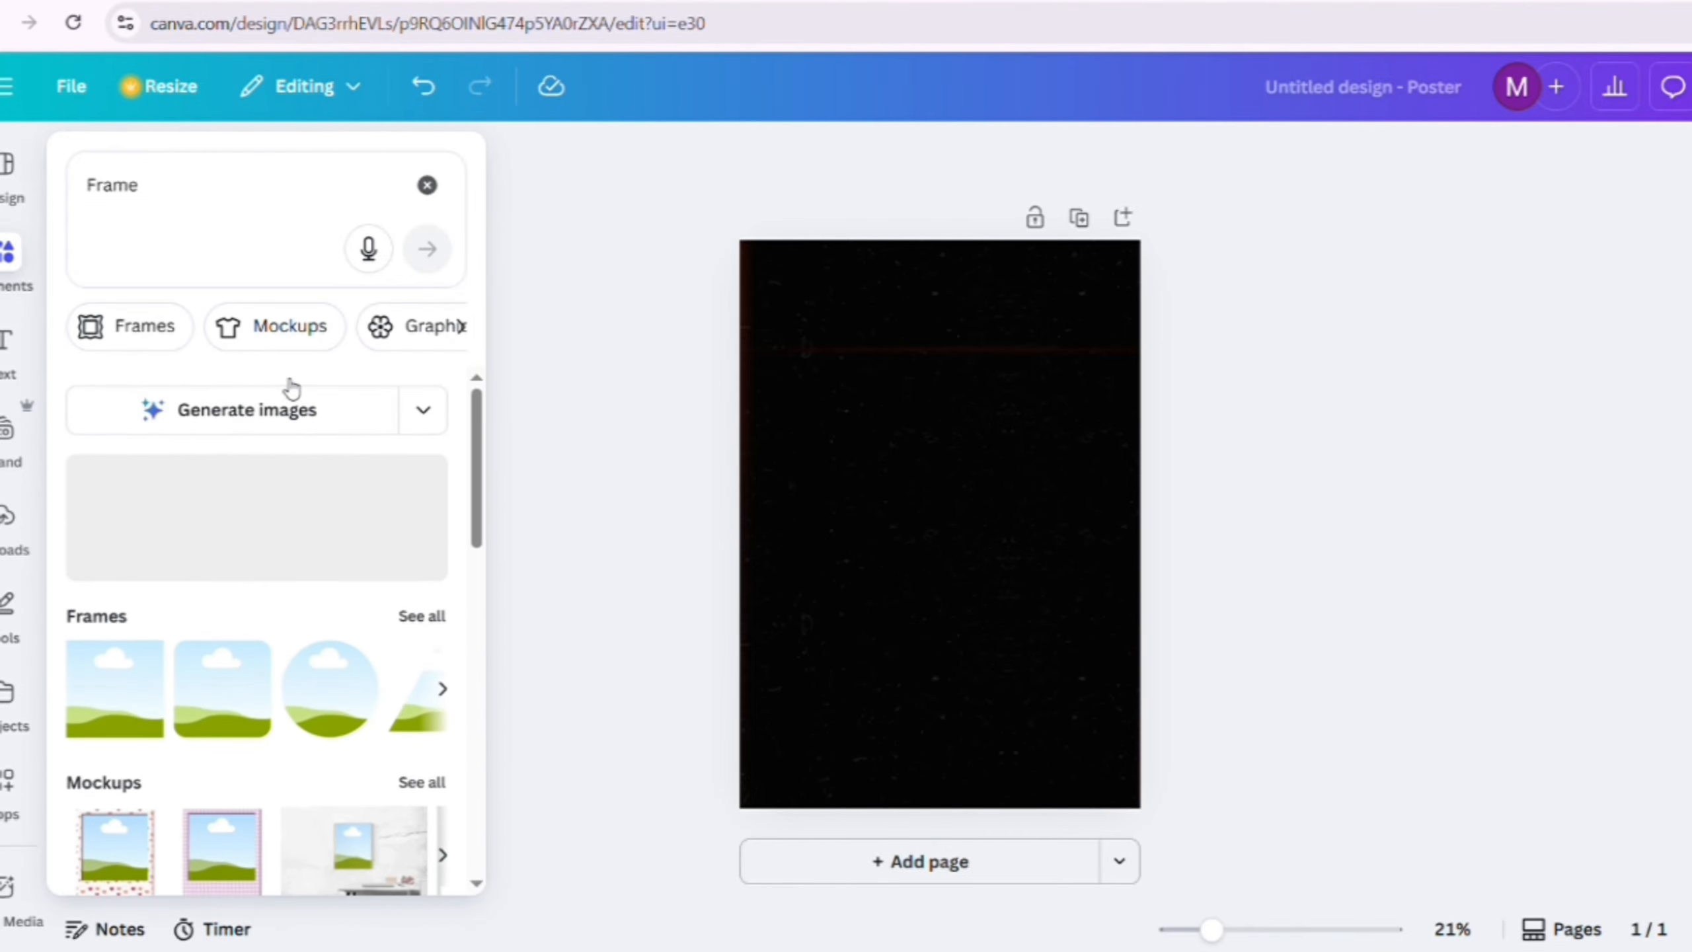
pyautogui.click(6, 256)
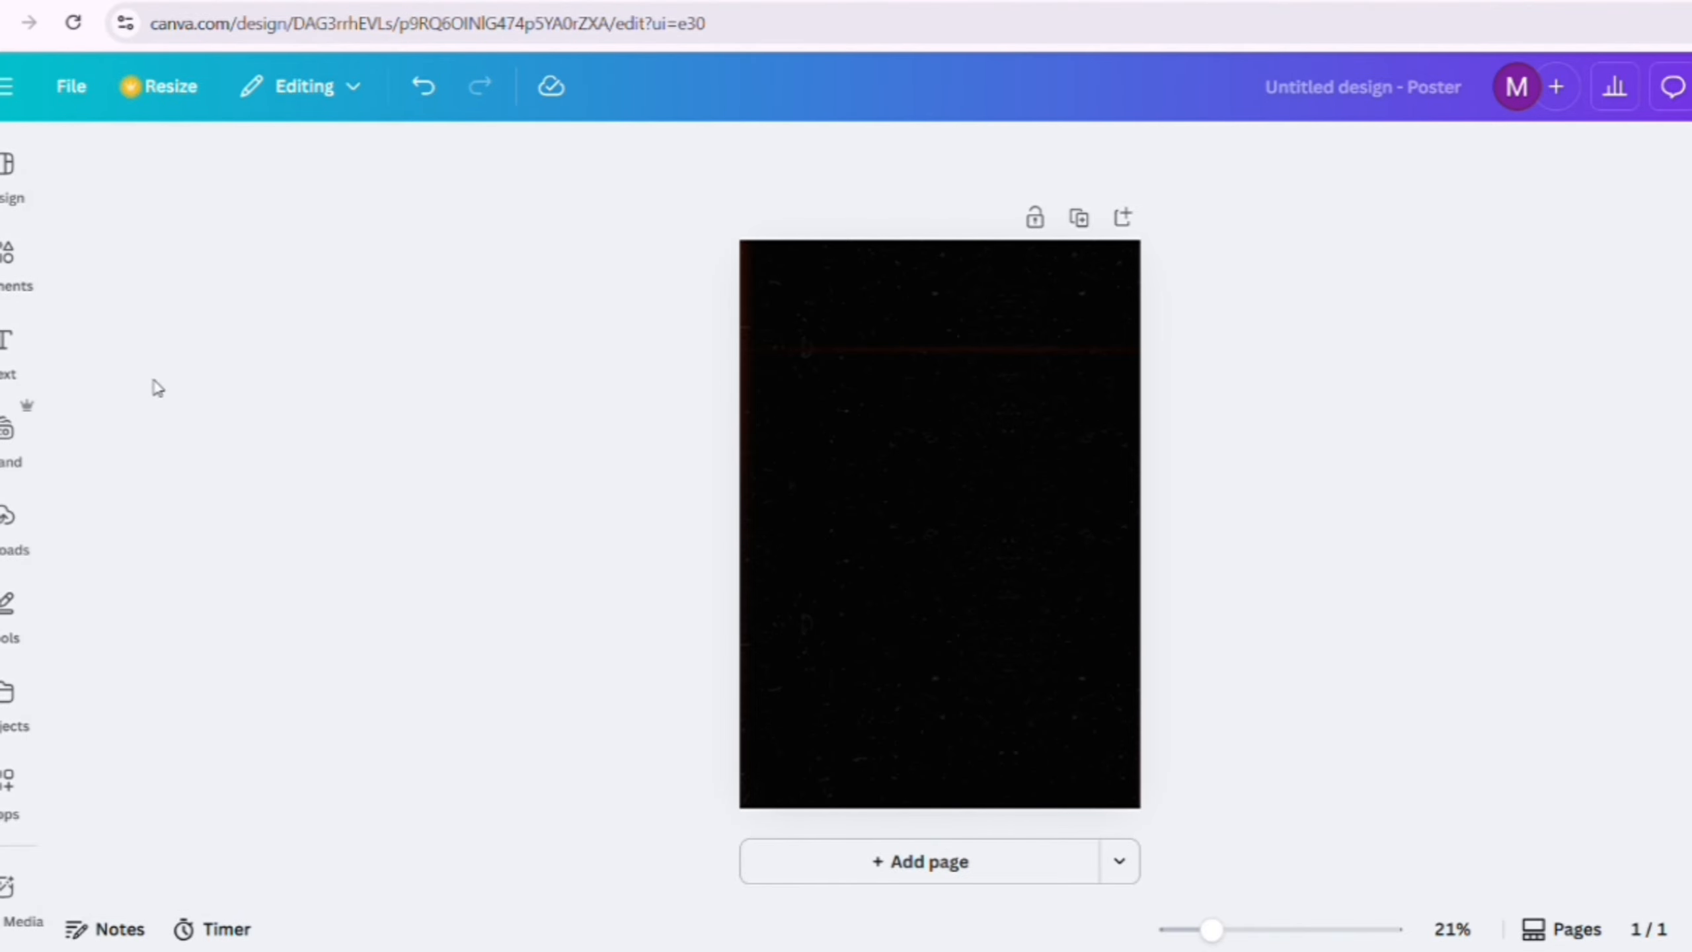
# Step: Search the design templates with a prompt asking for realistic skin tones, modern background patterns and an aesthetic, clean layout for a school project or social media post
pyautogui.click(44, 208)
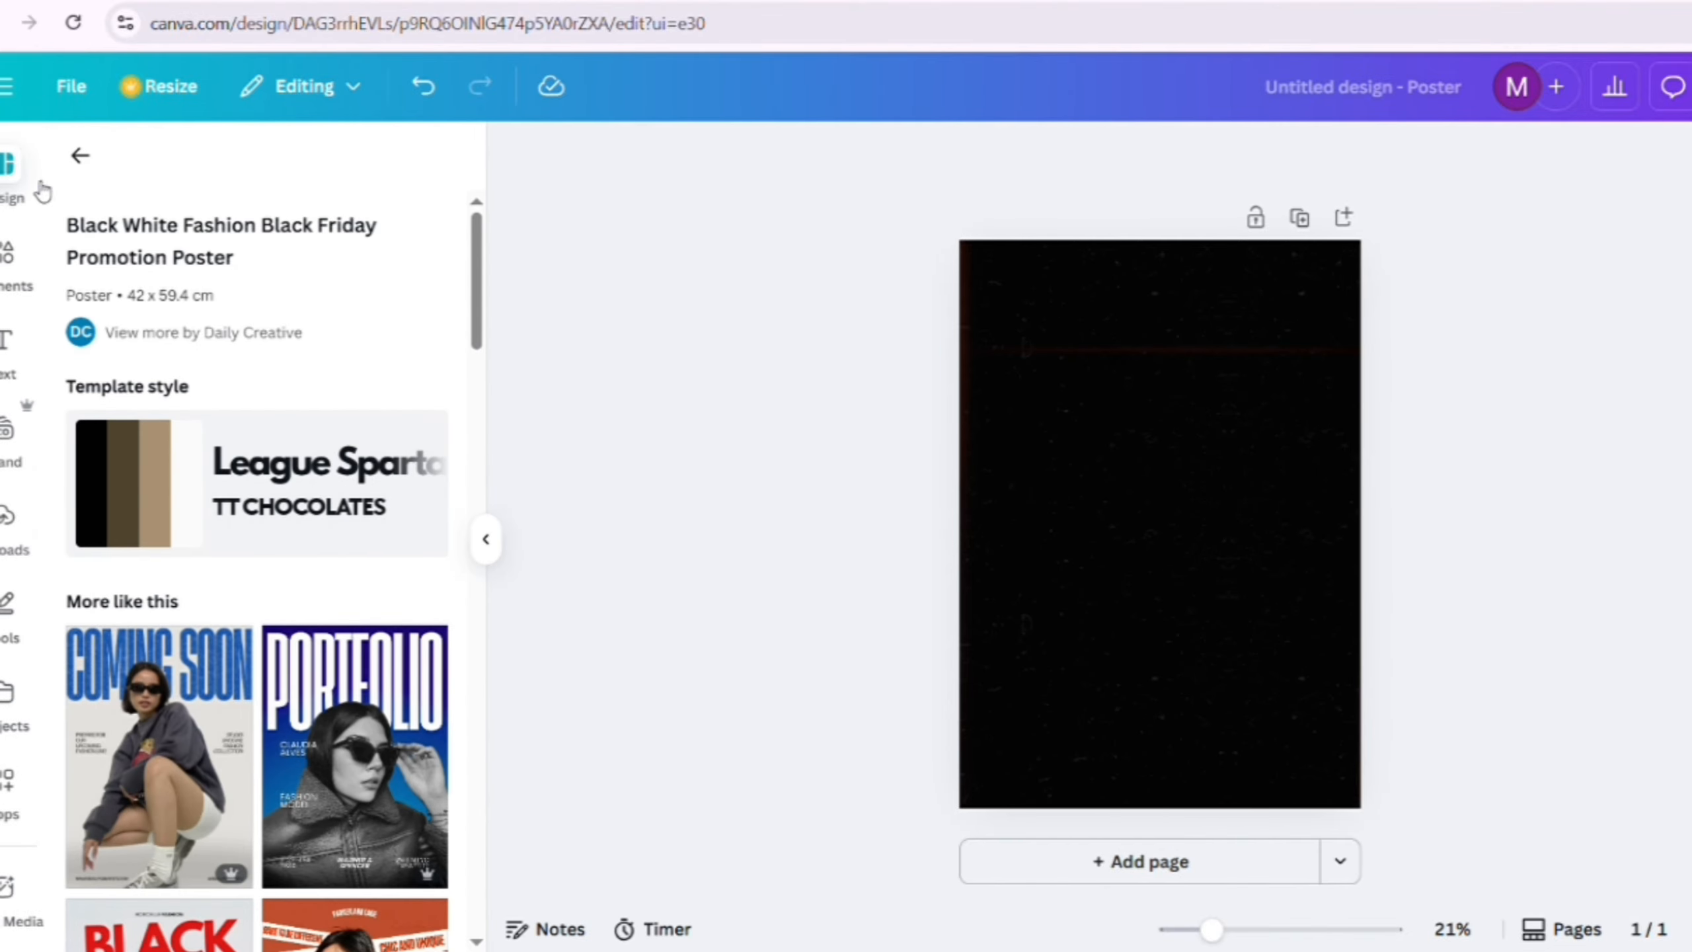
pyautogui.click(80, 155)
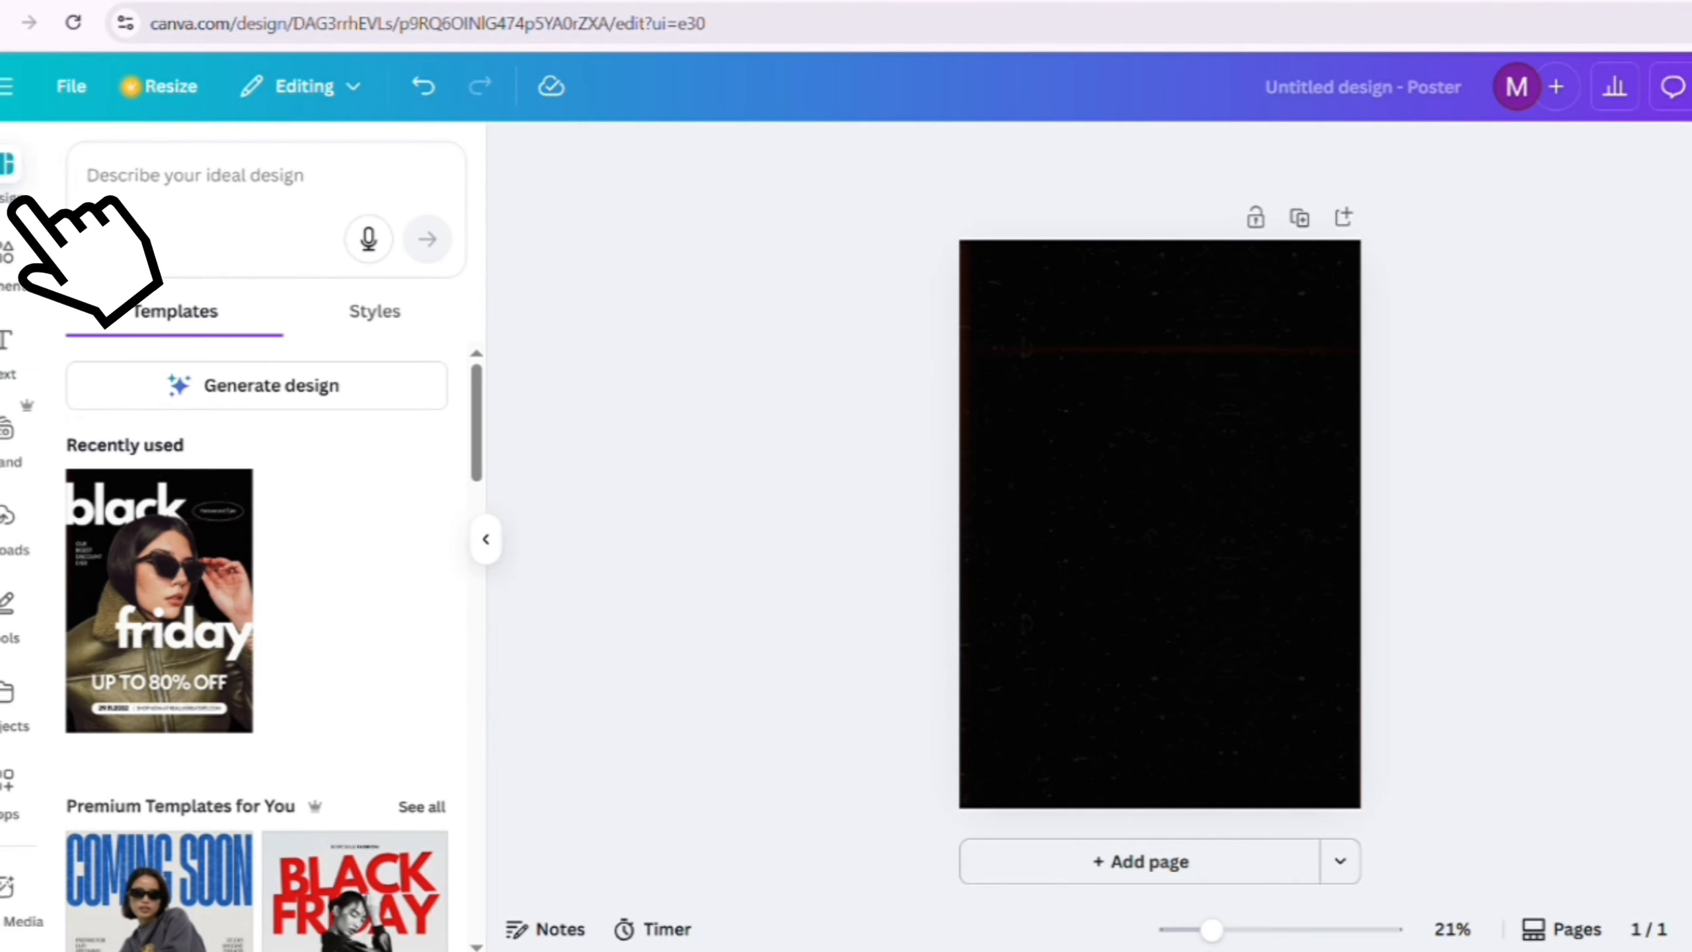
pyautogui.click(171, 195)
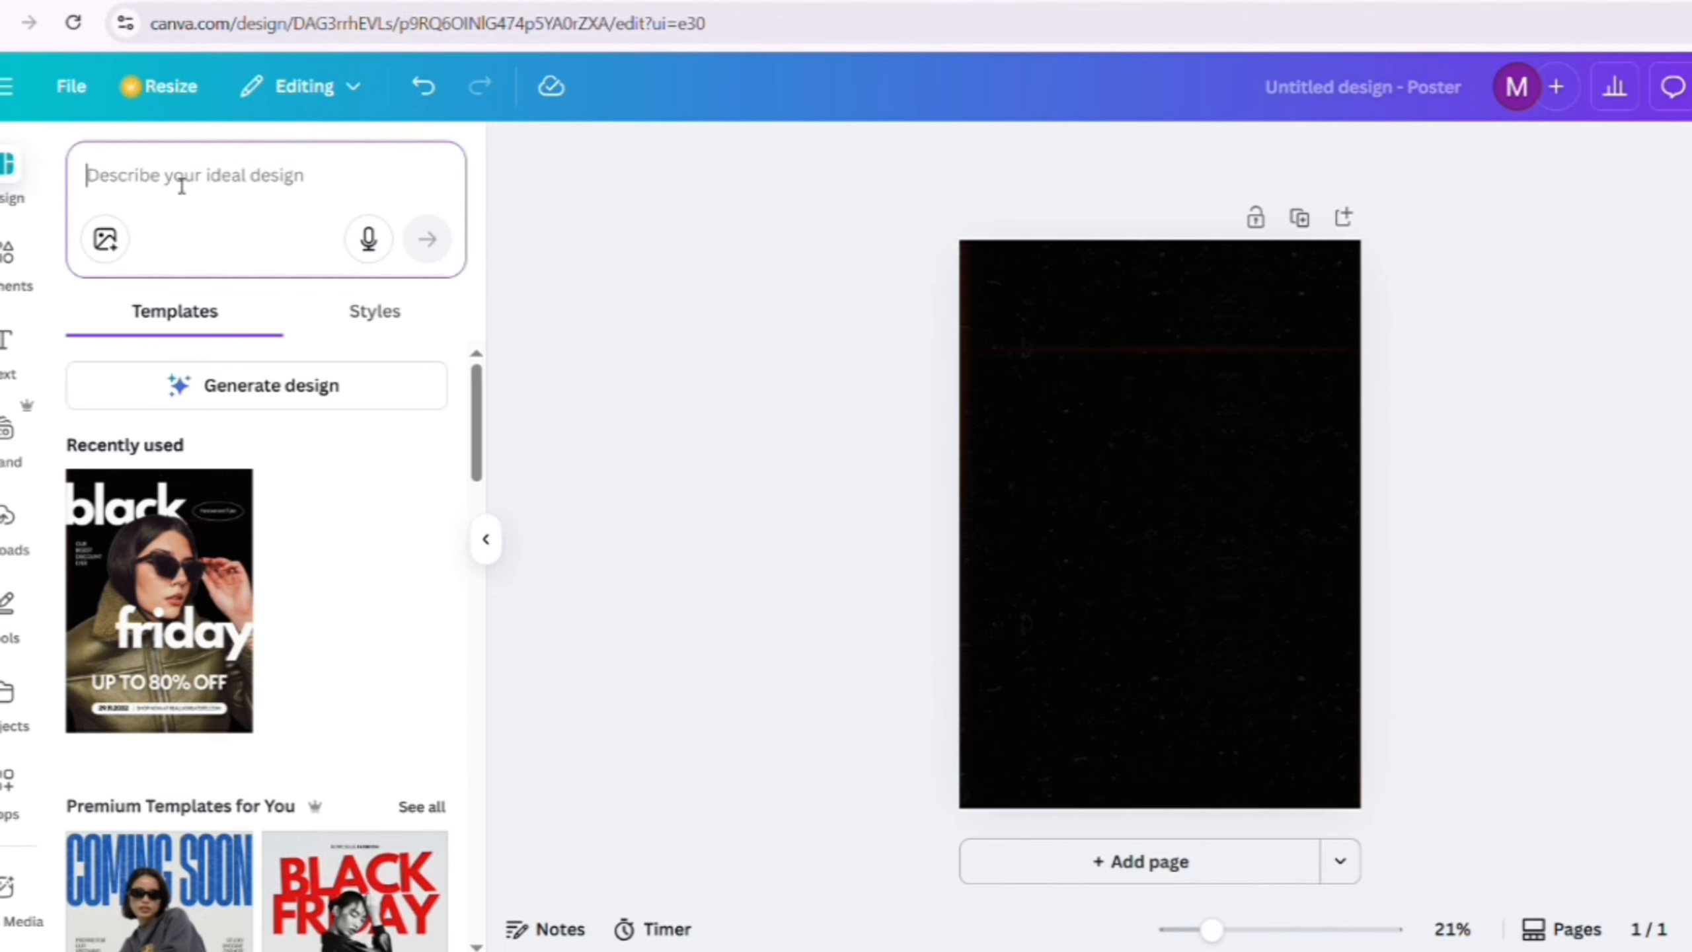
pyautogui.hotkey('ctrl', 'v')
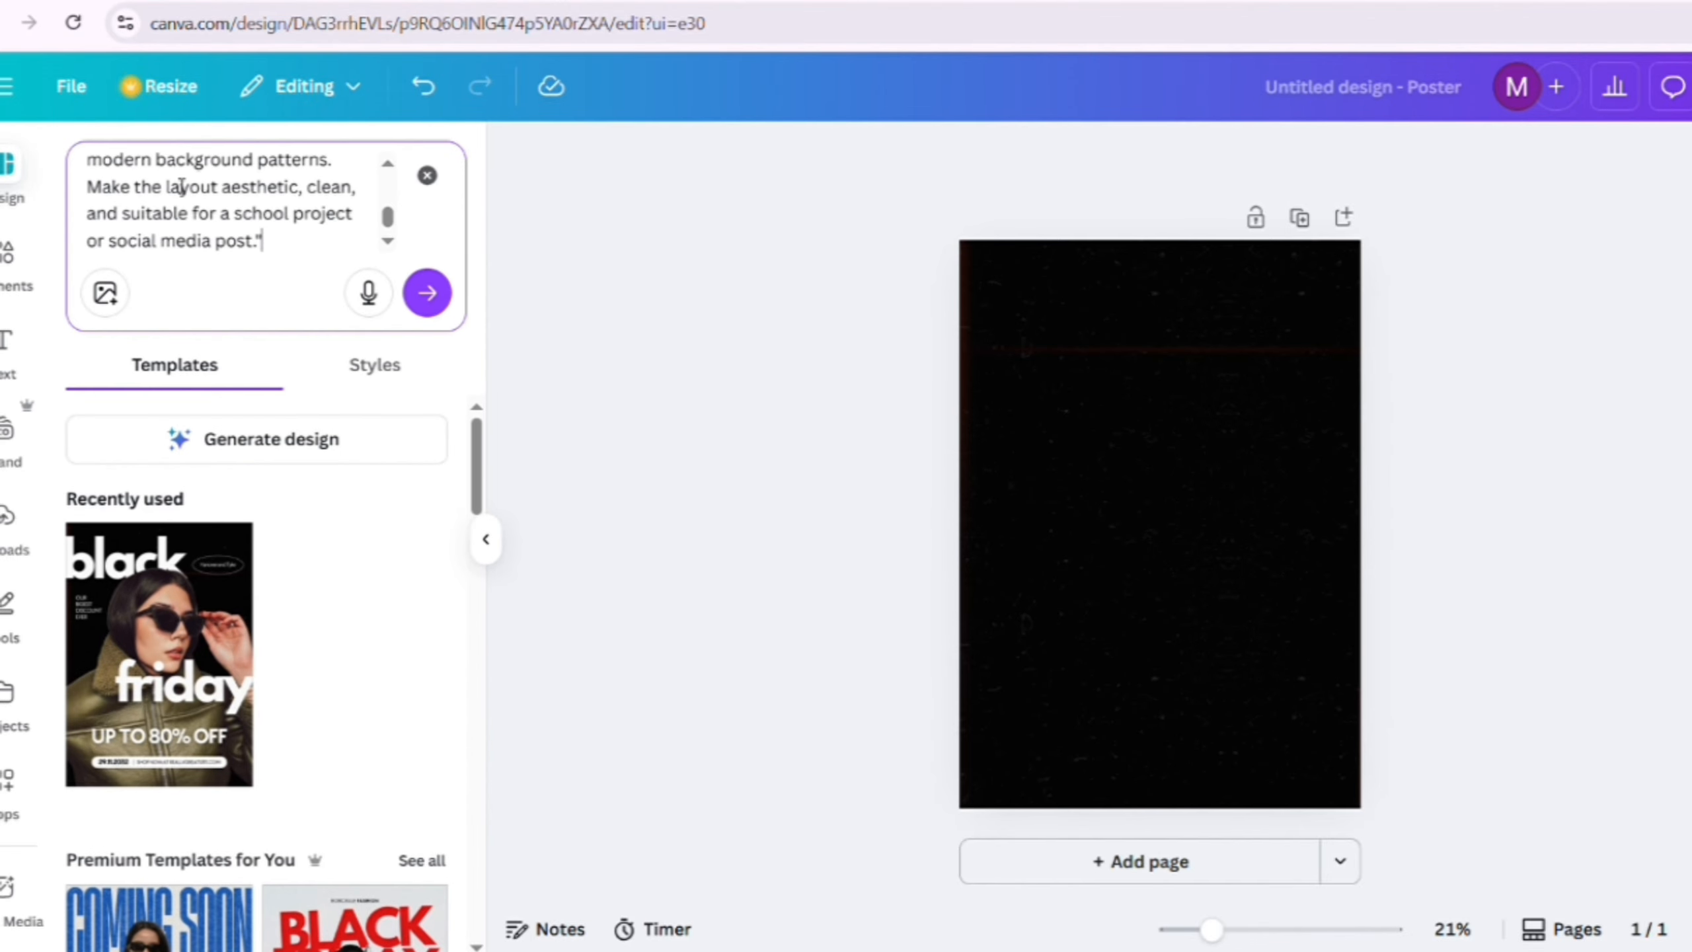
pyautogui.scroll(3, 240, 214)
pyautogui.scroll(-3, 240, 213)
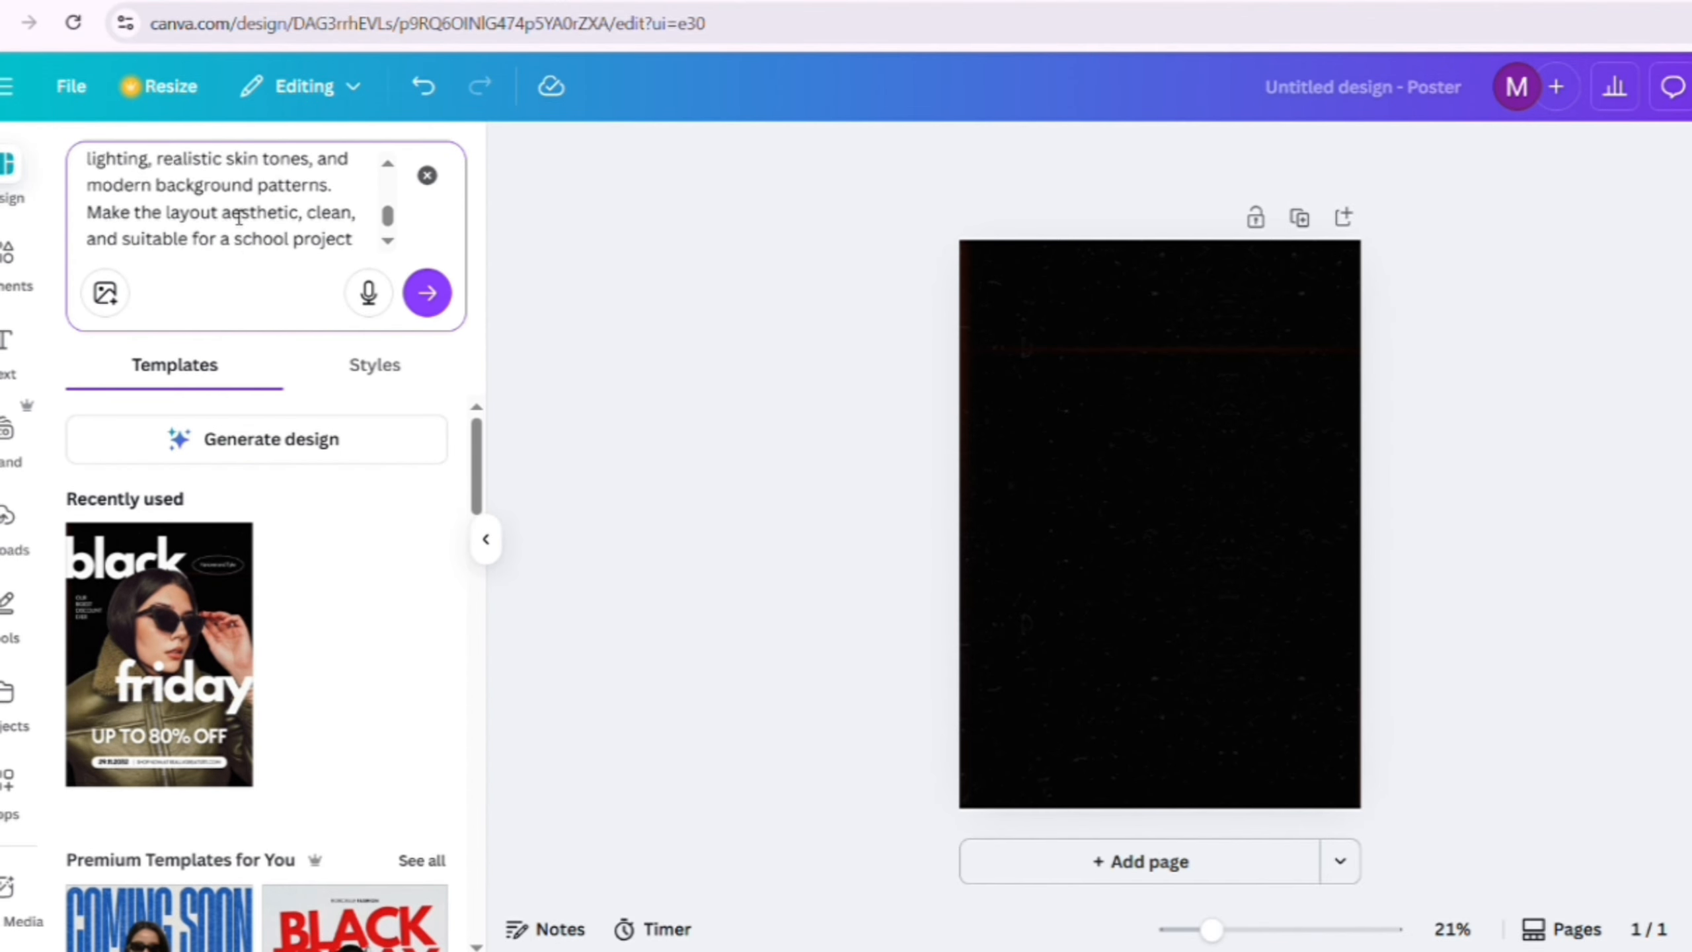
pyautogui.click(426, 292)
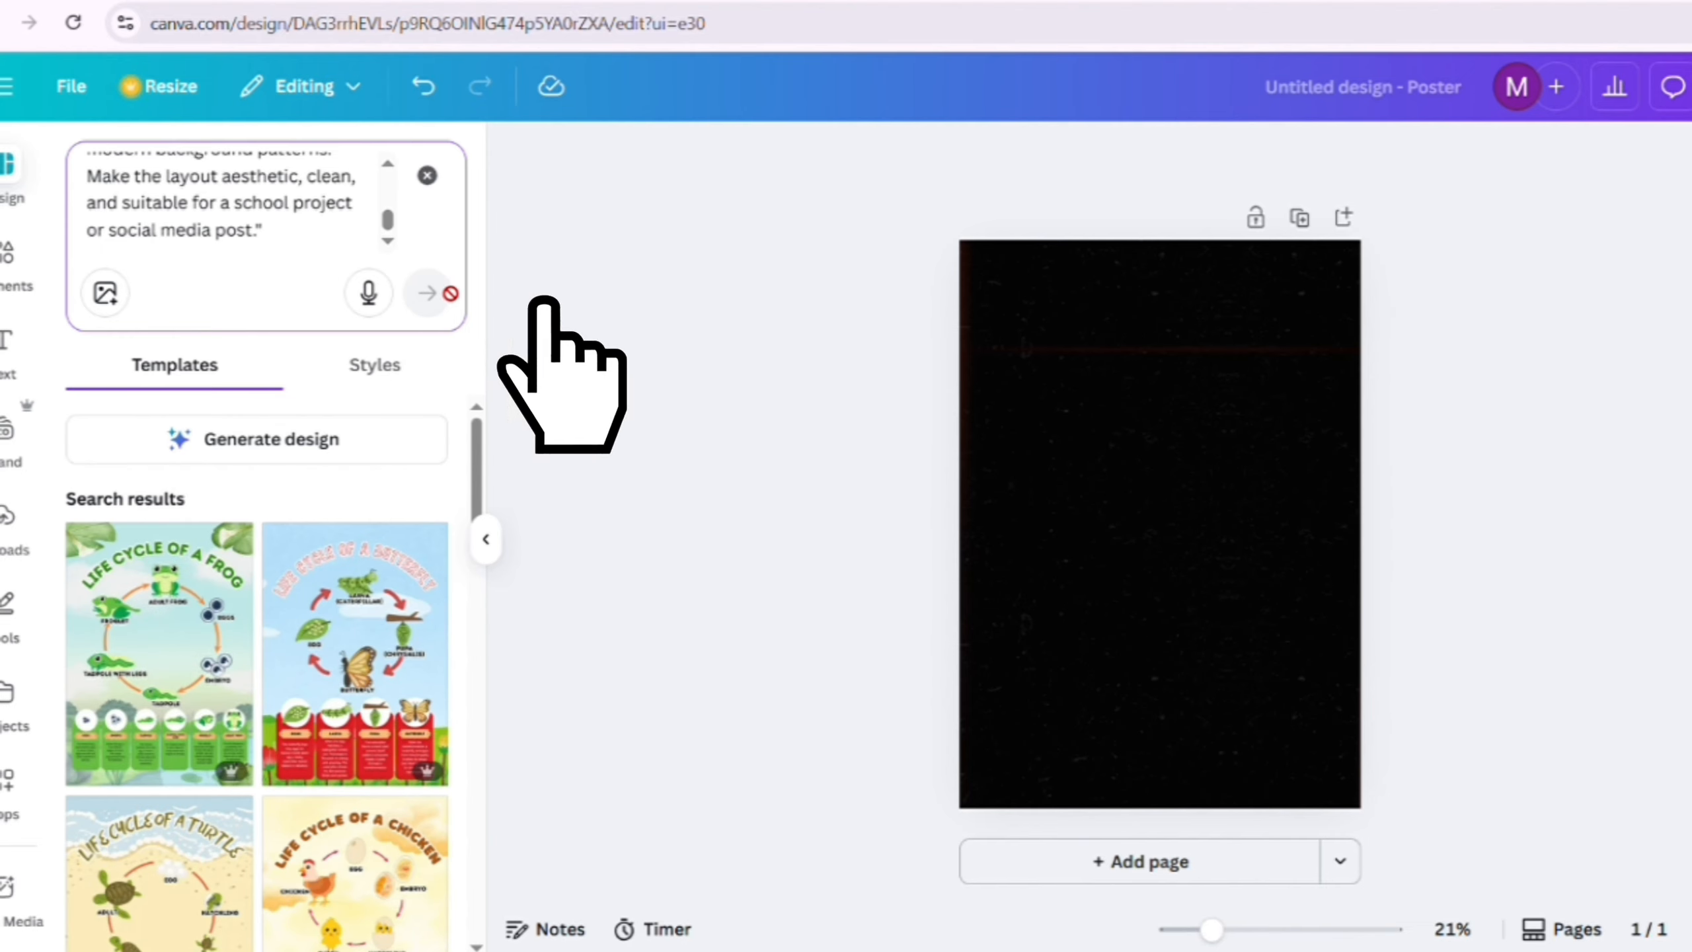
# Step: Examine the poster templates found for the design prompt
pyautogui.scroll(-10, 333, 670)
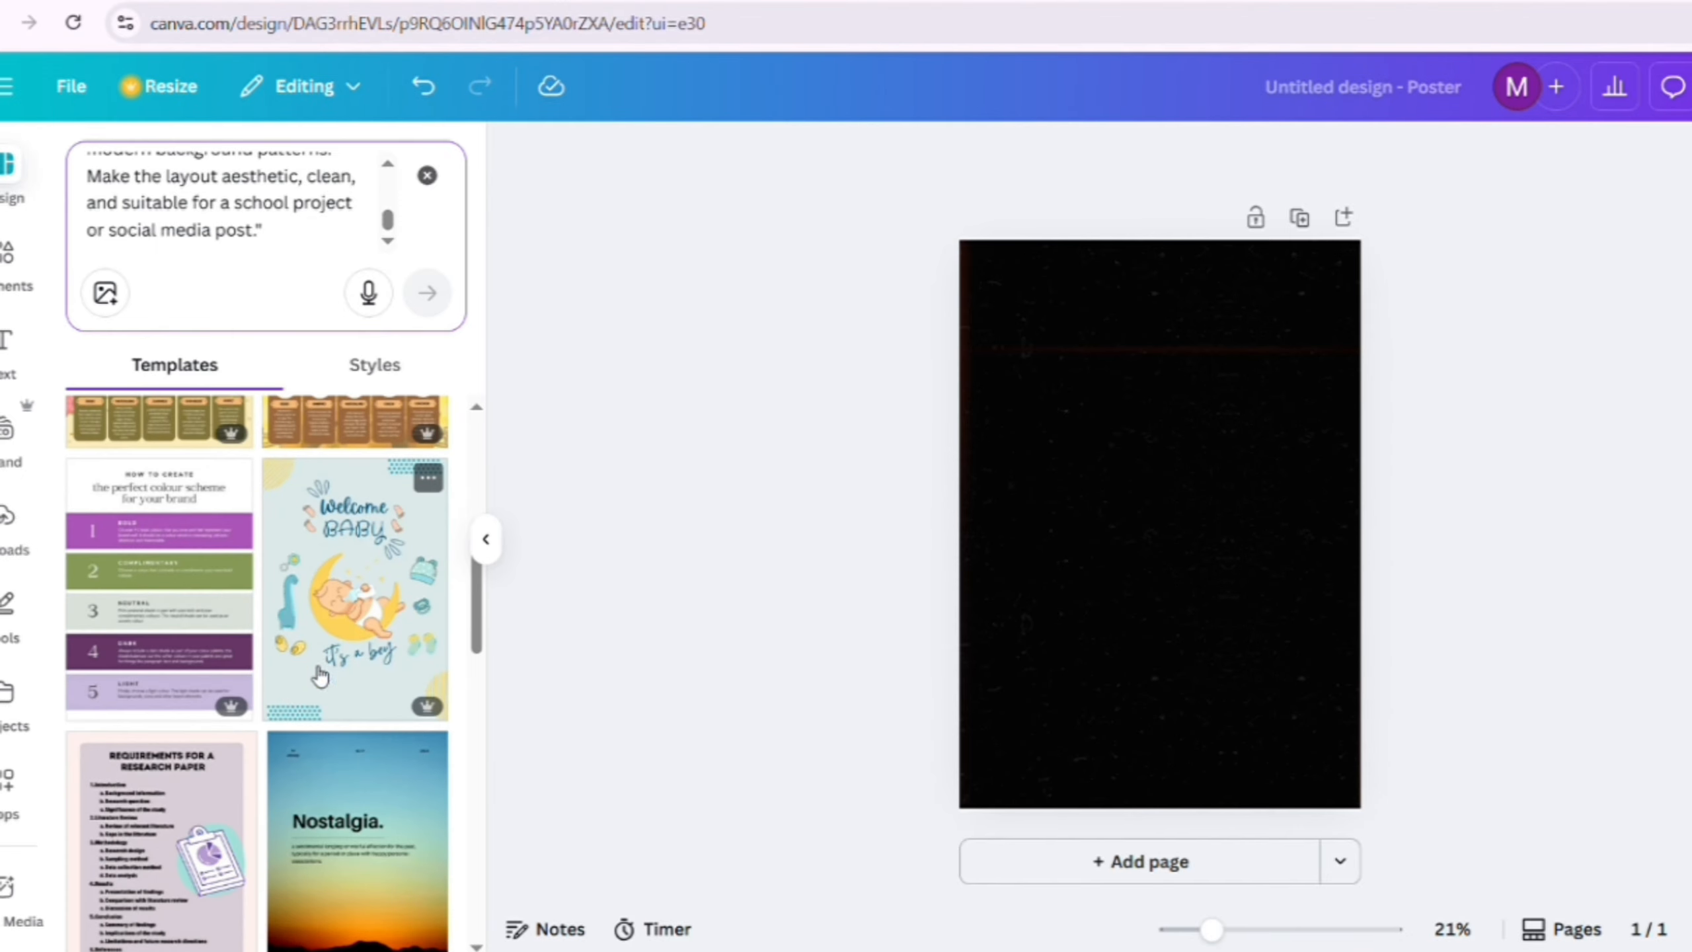
pyautogui.scroll(-3, 325, 669)
pyautogui.scroll(15, 303, 700)
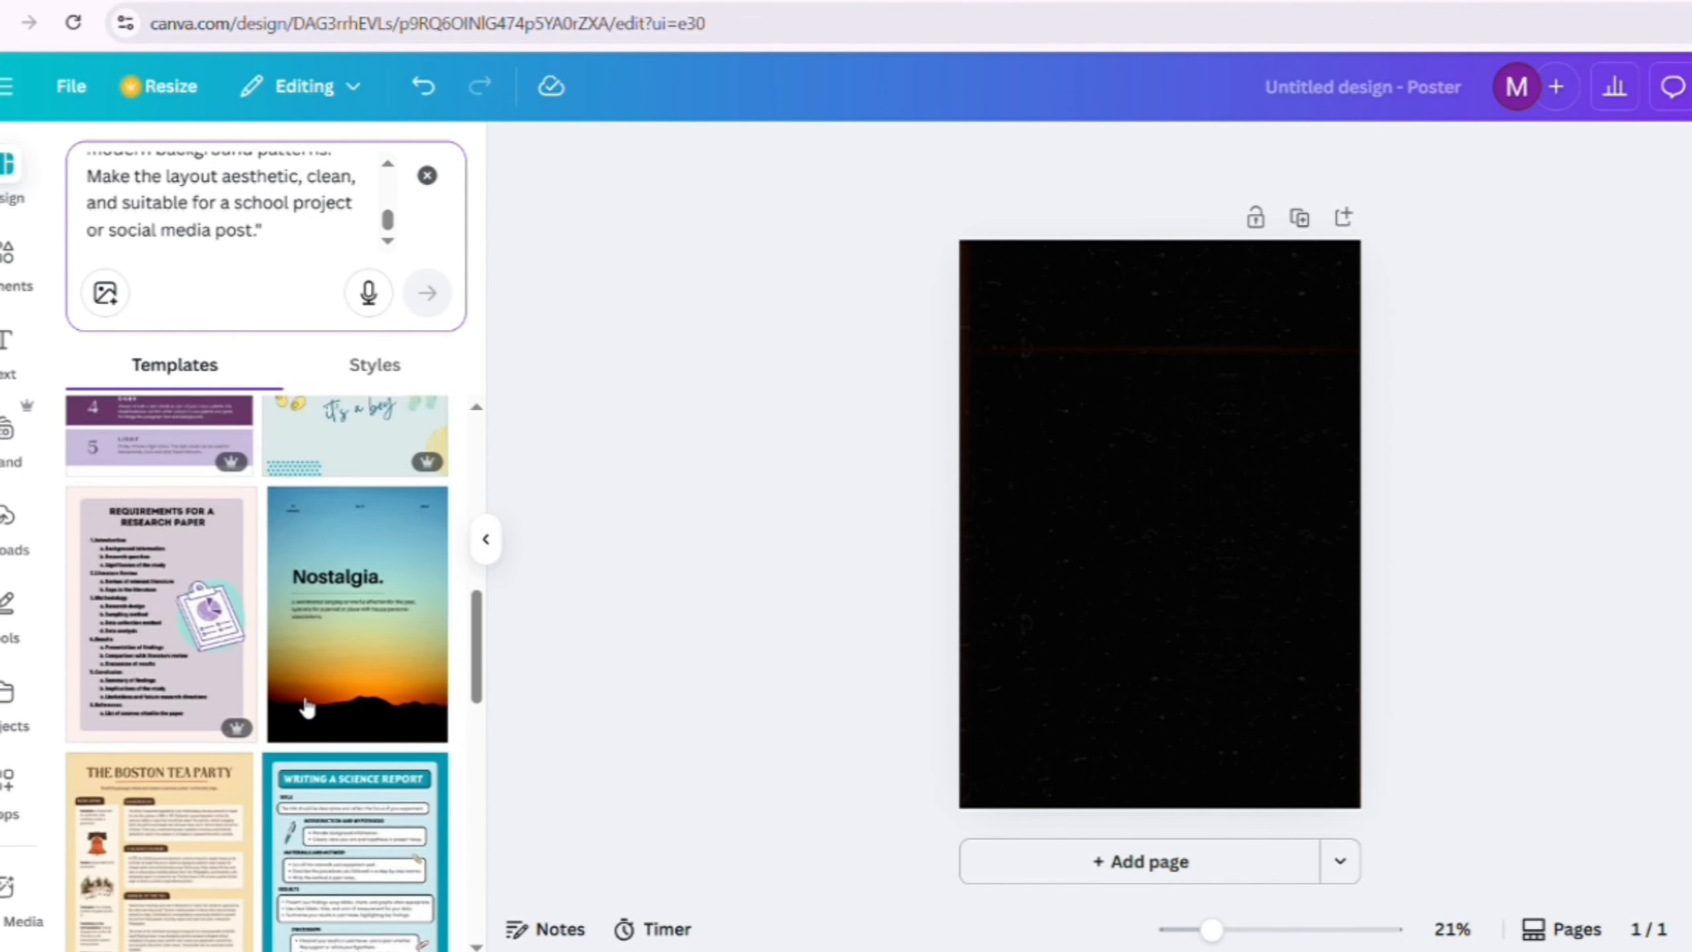
pyautogui.scroll(-20, 297, 704)
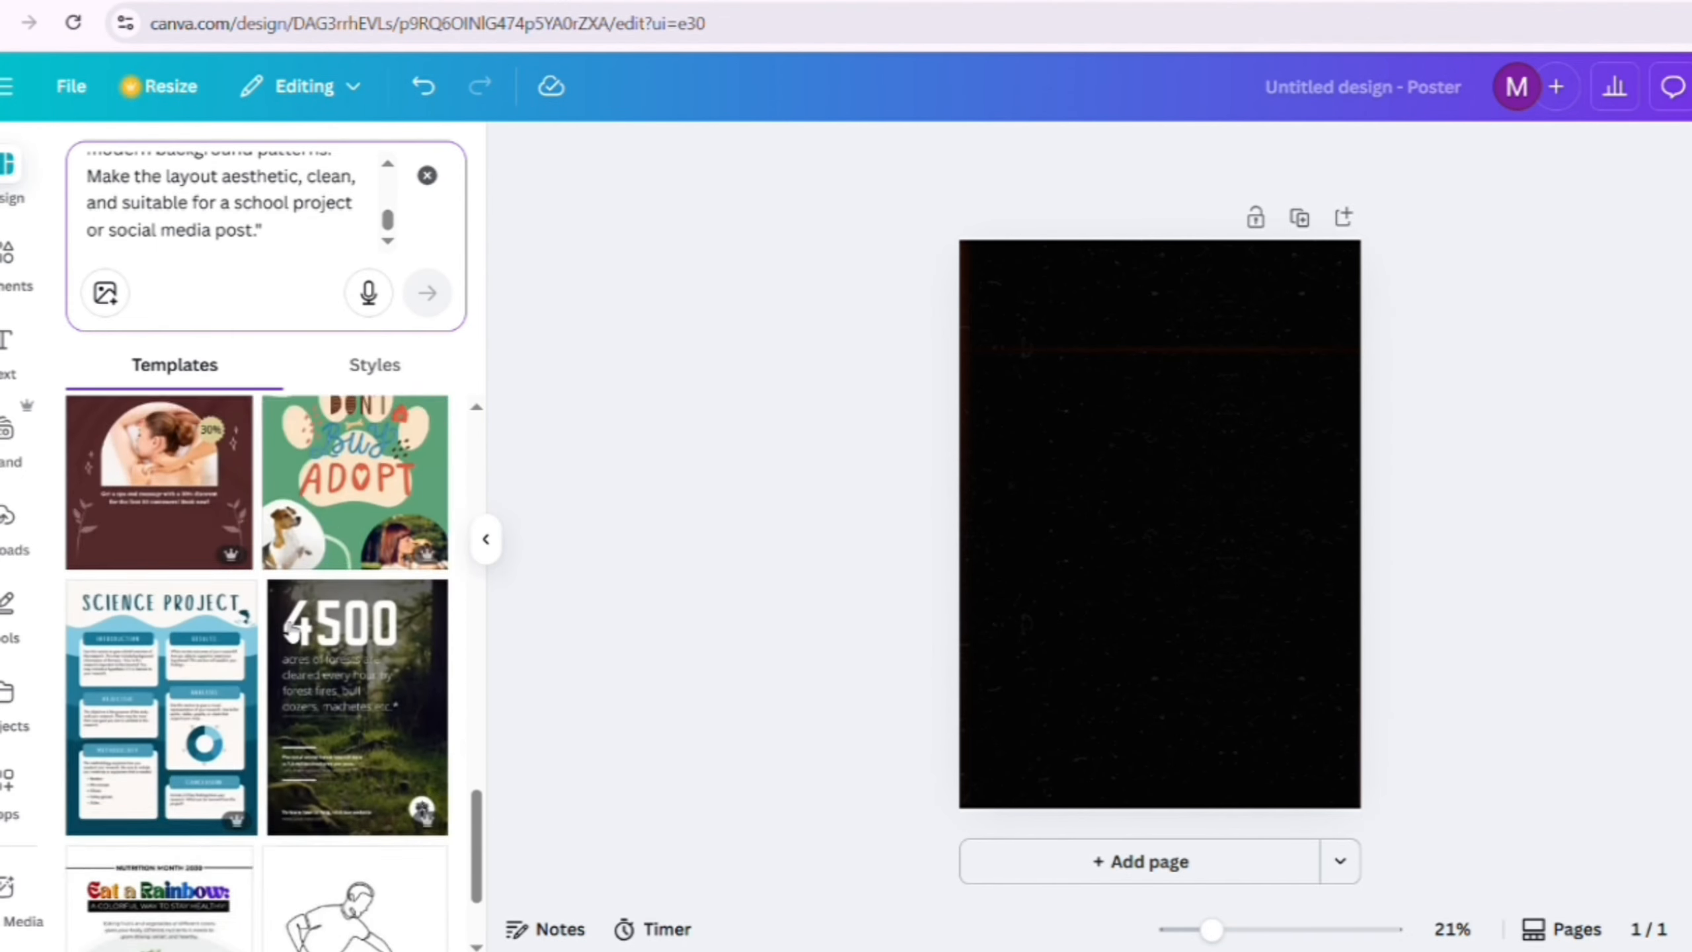
pyautogui.scroll(20, 286, 631)
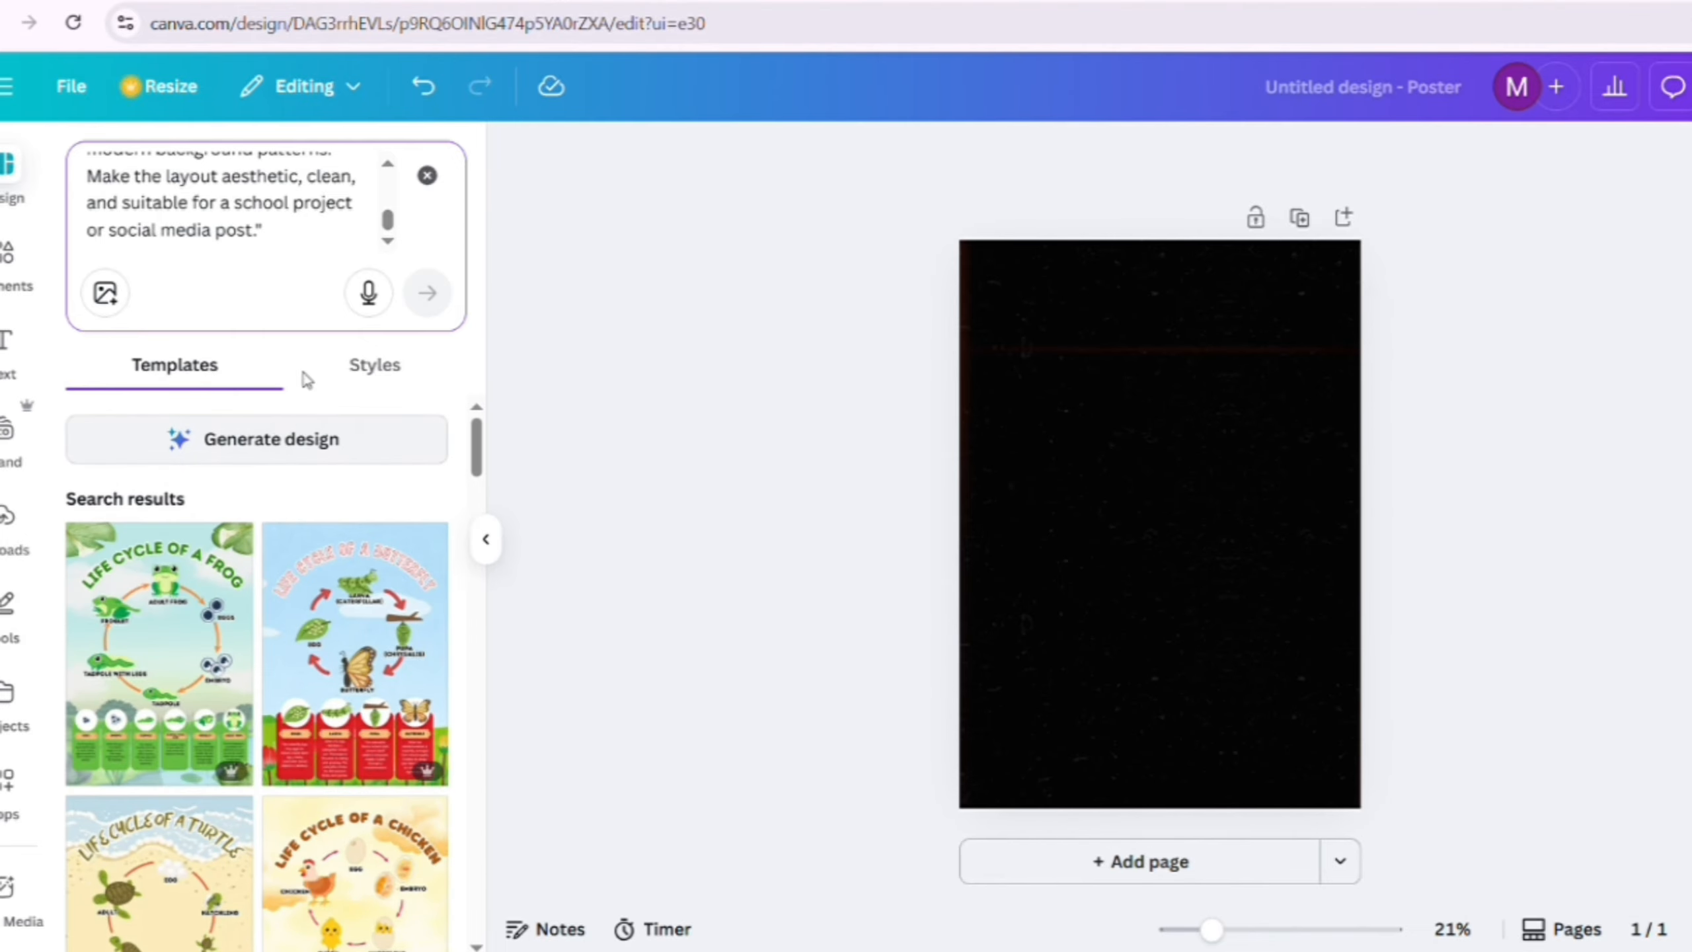
pyautogui.scroll(-10, 291, 633)
pyautogui.scroll(-13, 290, 633)
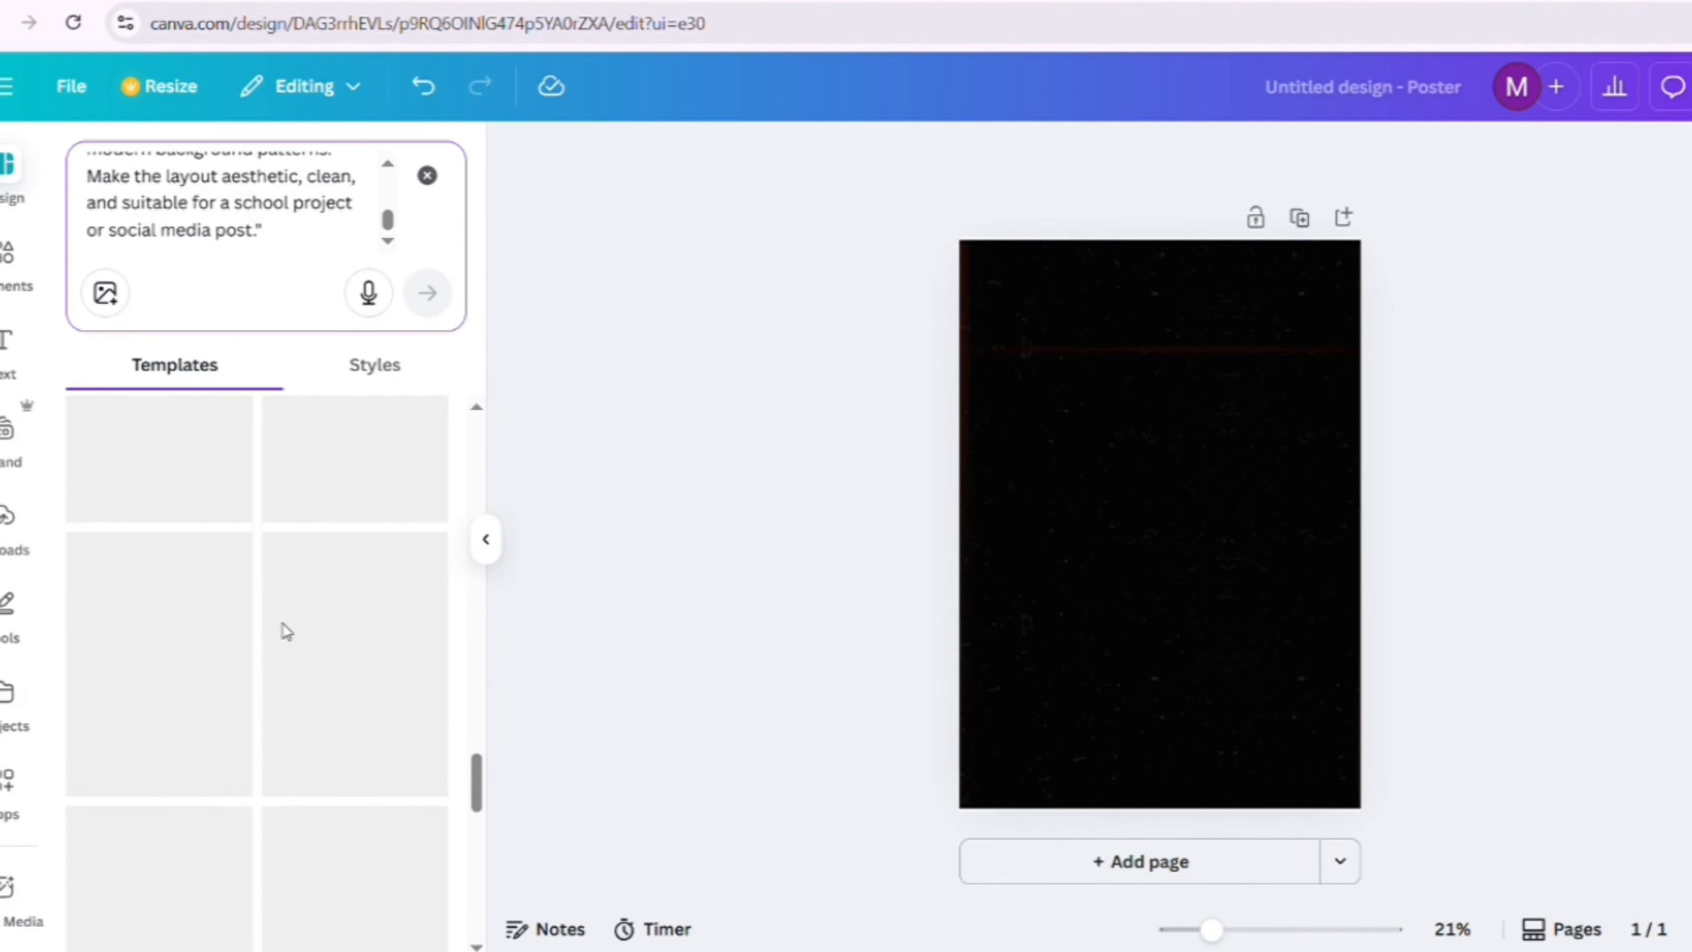
pyautogui.scroll(12, 285, 637)
pyautogui.scroll(12, 285, 633)
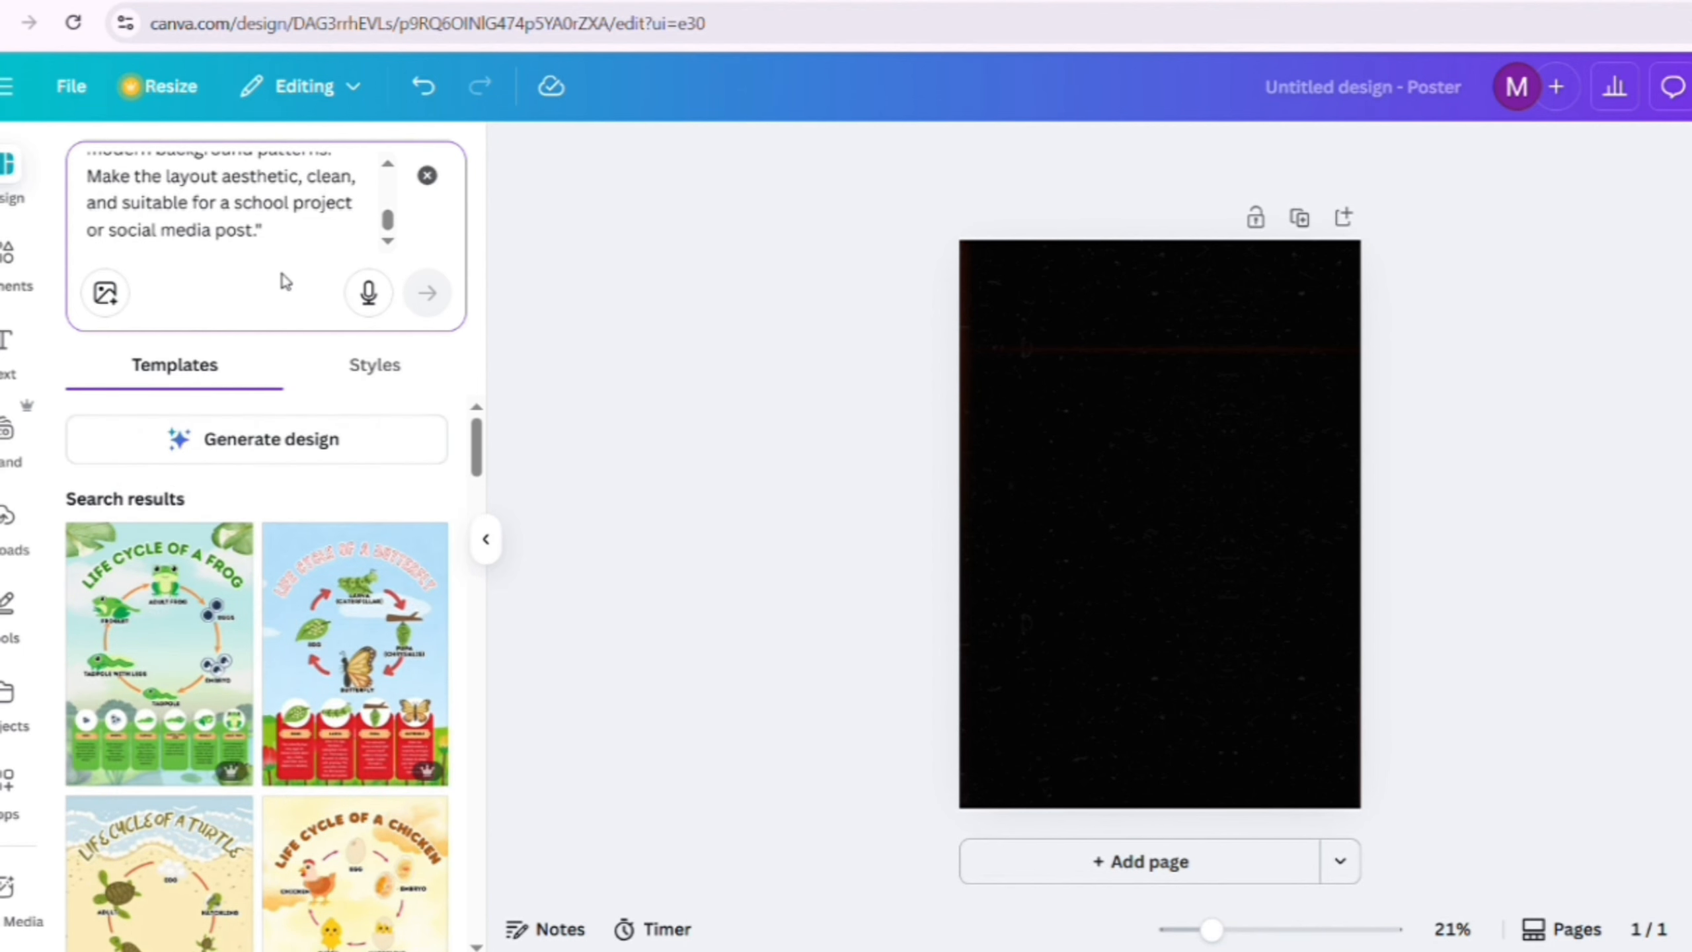
# Step: Generate a design from the entered prompt and apply the resulting "Moments of Growth" photo collage to the poster page
pyautogui.click(252, 438)
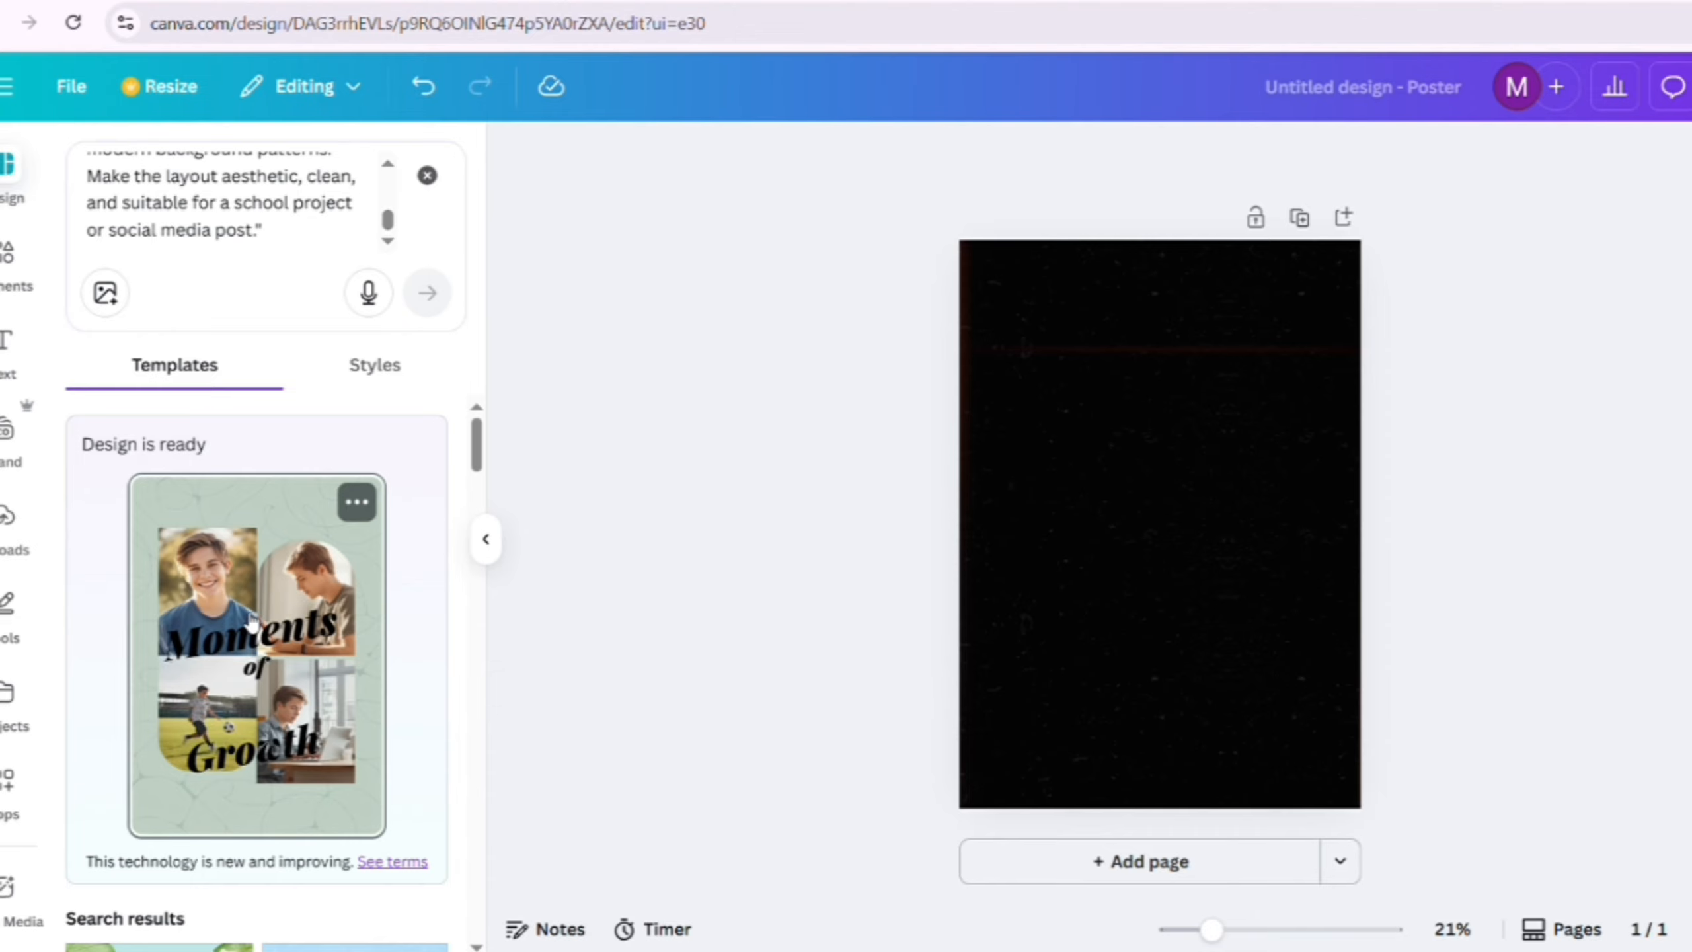
pyautogui.click(245, 666)
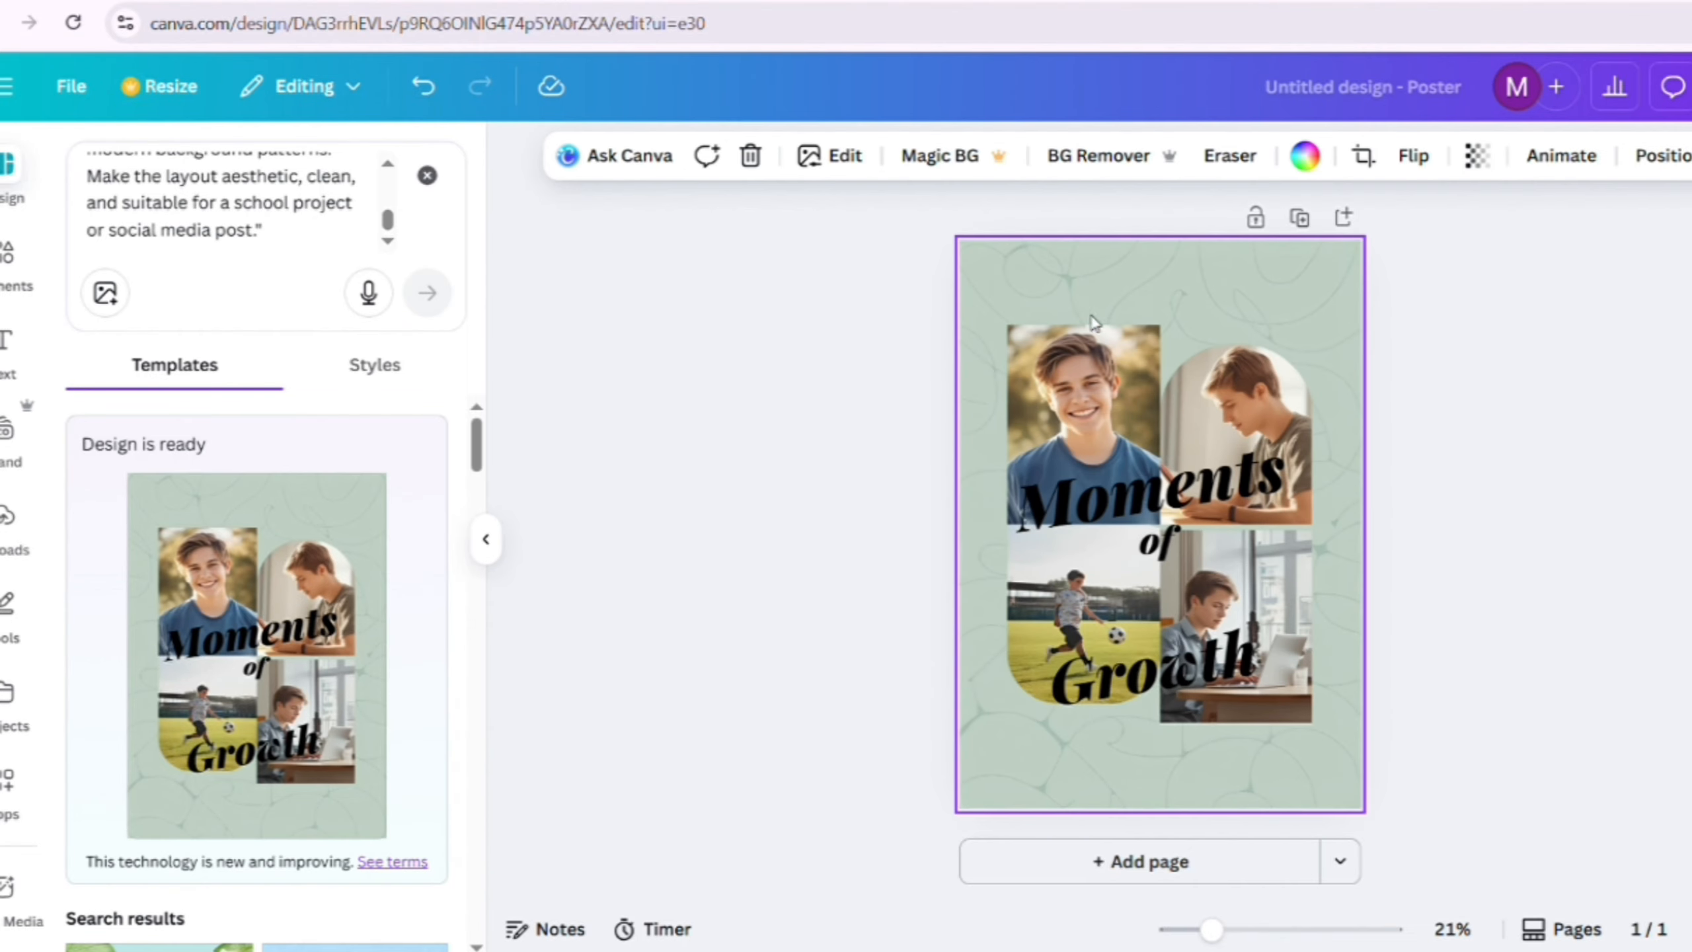